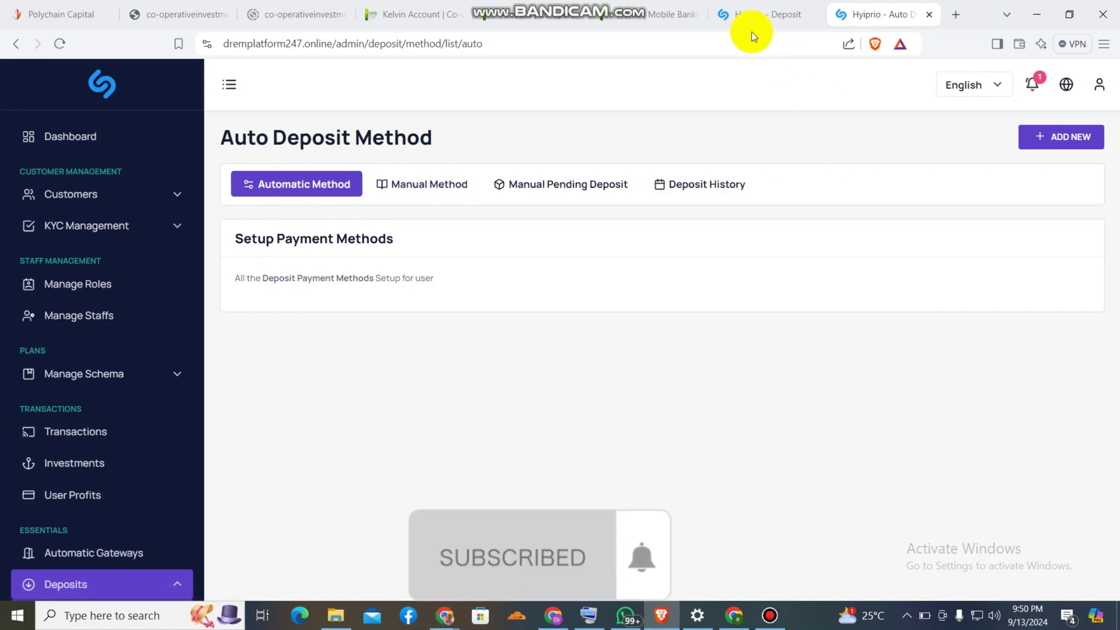
Switch to the Hyiprio Deposit tab with the user Add Money form.
click(751, 6)
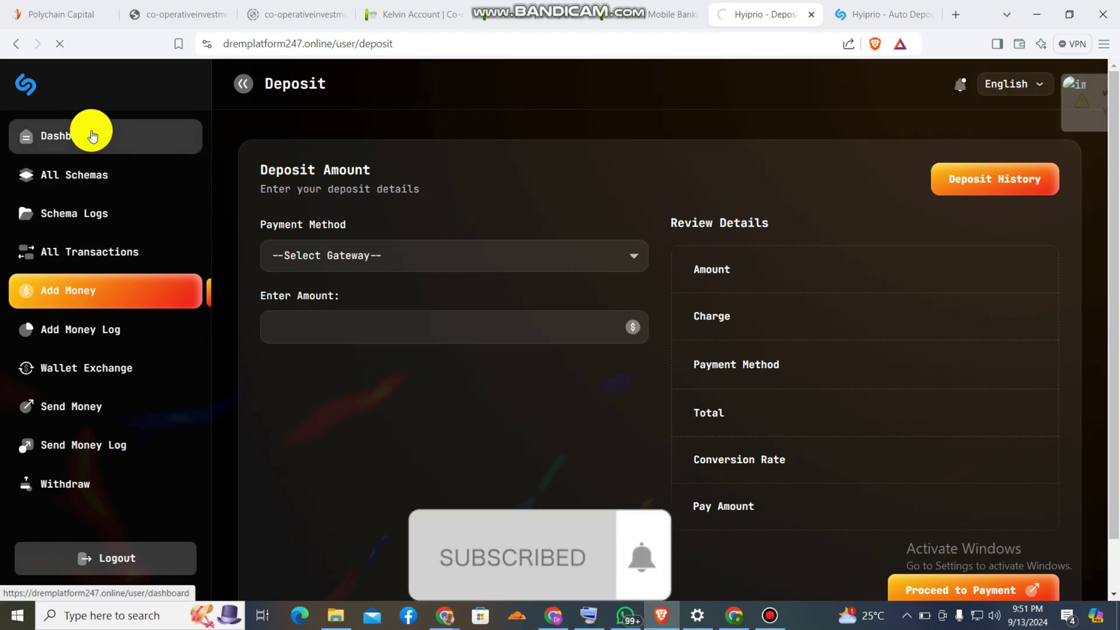
Go to the user dashboard and scroll through the Hyiprio home page down to the footer.
click(92, 136)
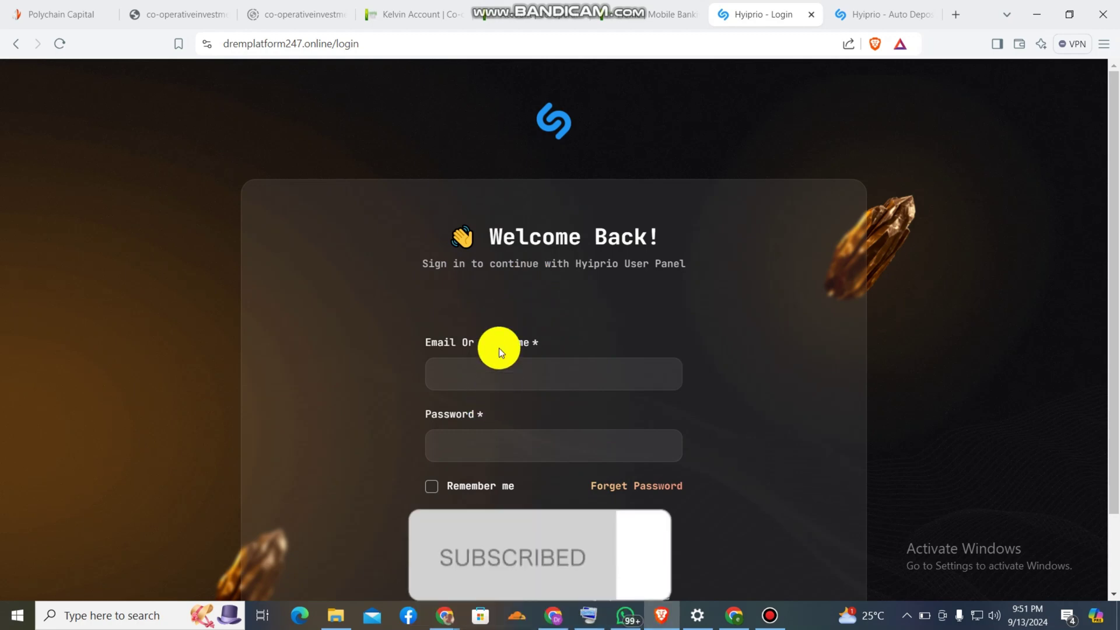
scroll(499, 349, down, 2)
scroll(499, 347, up, 2)
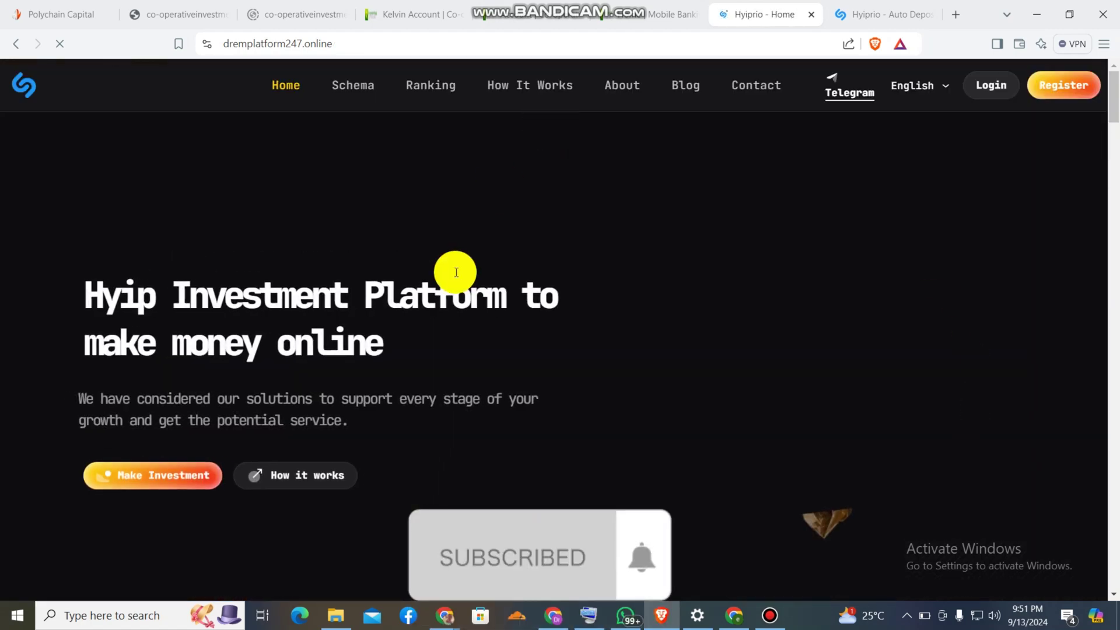
scroll(455, 272, down, 5)
scroll(455, 272, down, 1)
scroll(455, 272, up, 2)
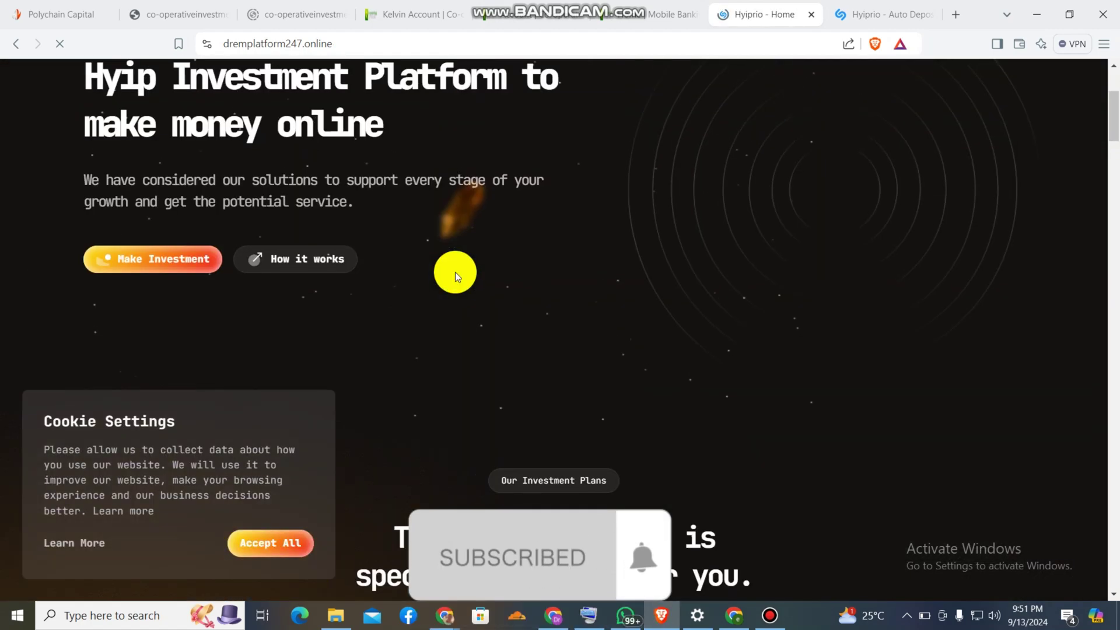
scroll(455, 272, up, 3)
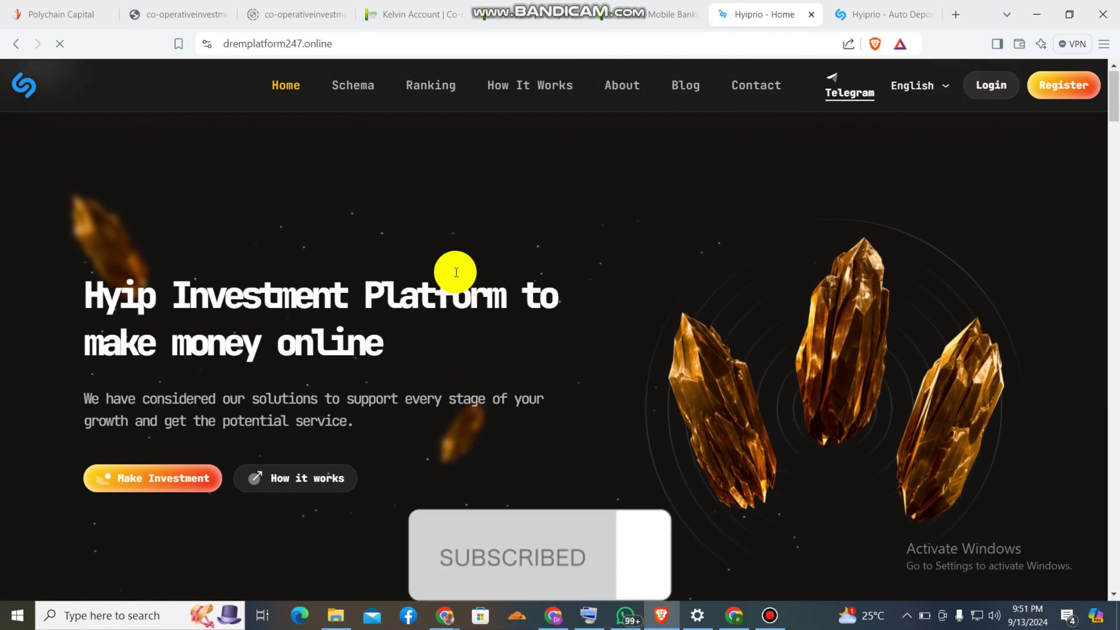
scroll(455, 272, down, 3)
scroll(456, 273, down, 12)
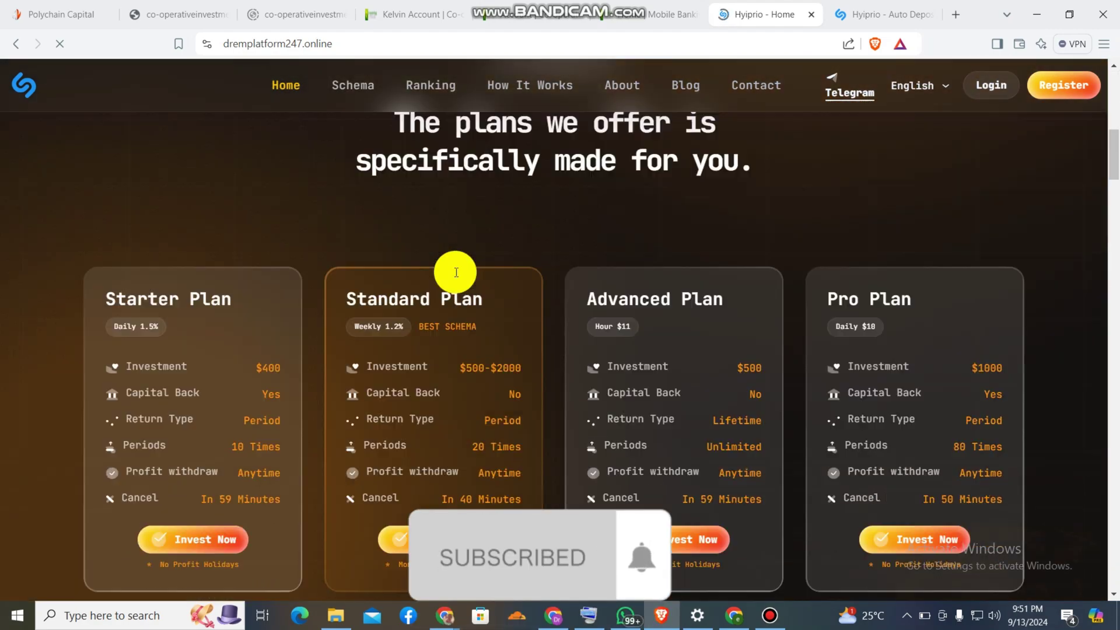
scroll(456, 272, down, 9)
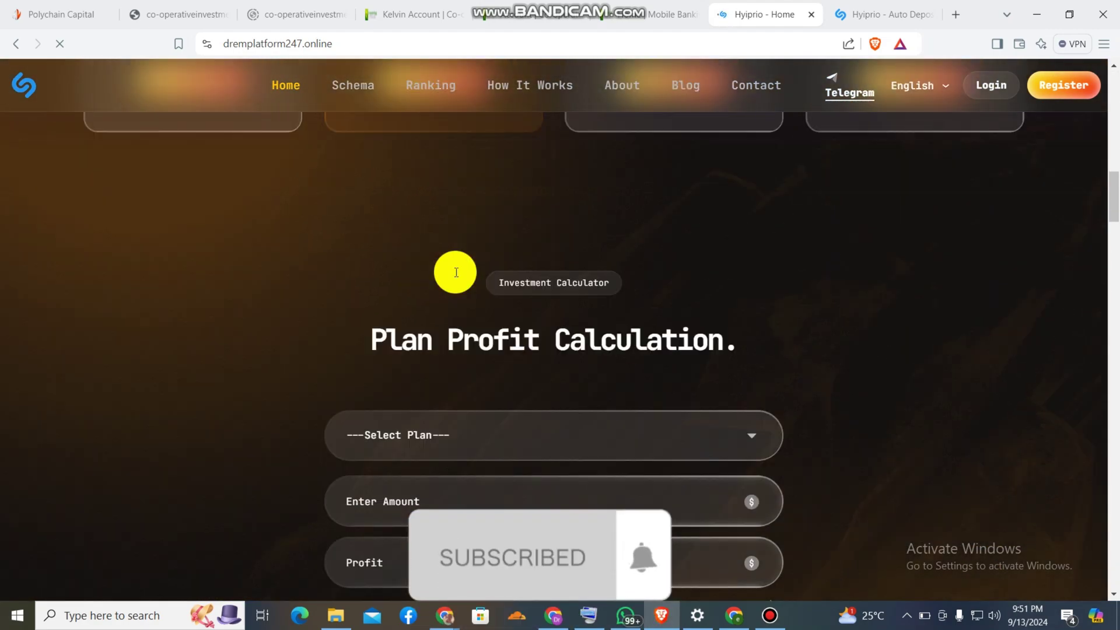
scroll(456, 272, up, 1)
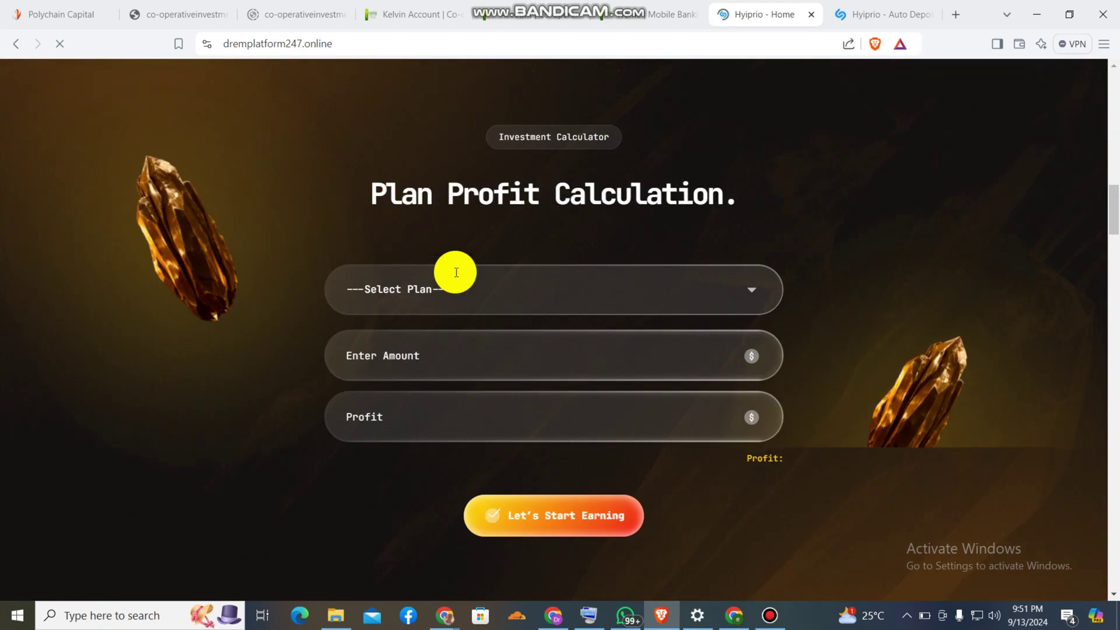
scroll(456, 272, down, 4)
scroll(457, 272, down, 9)
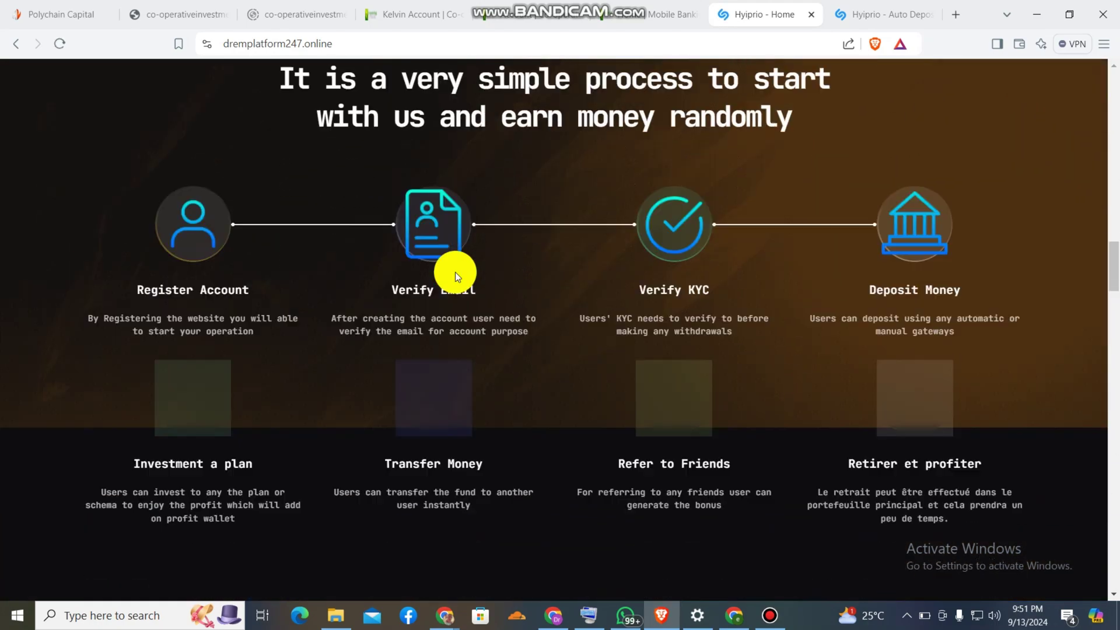
scroll(455, 271, up, 2)
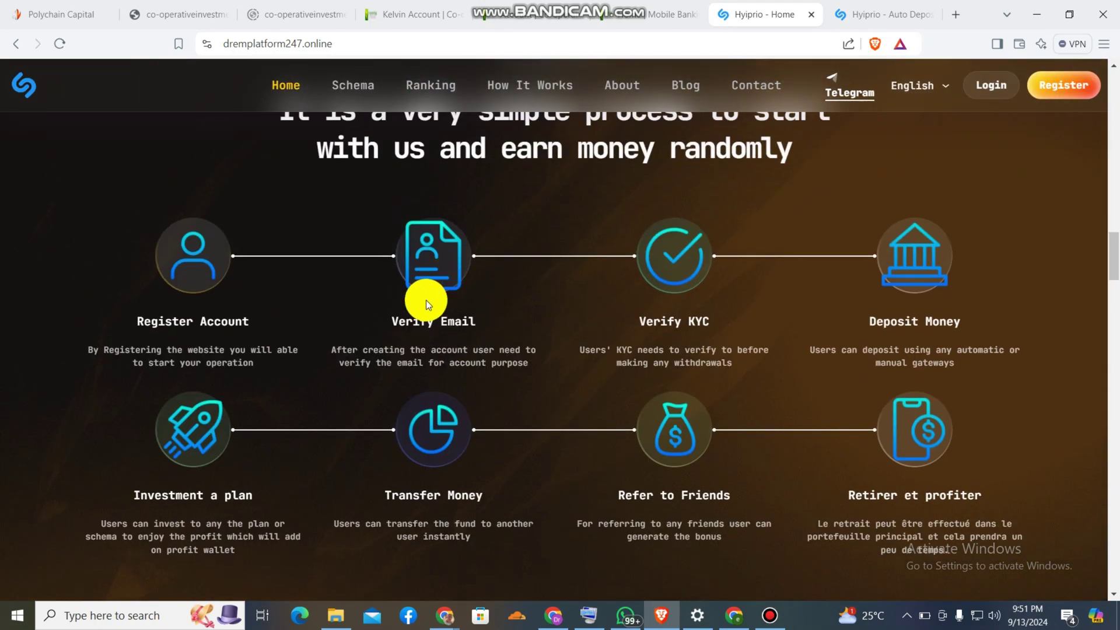
scroll(424, 309, down, 6)
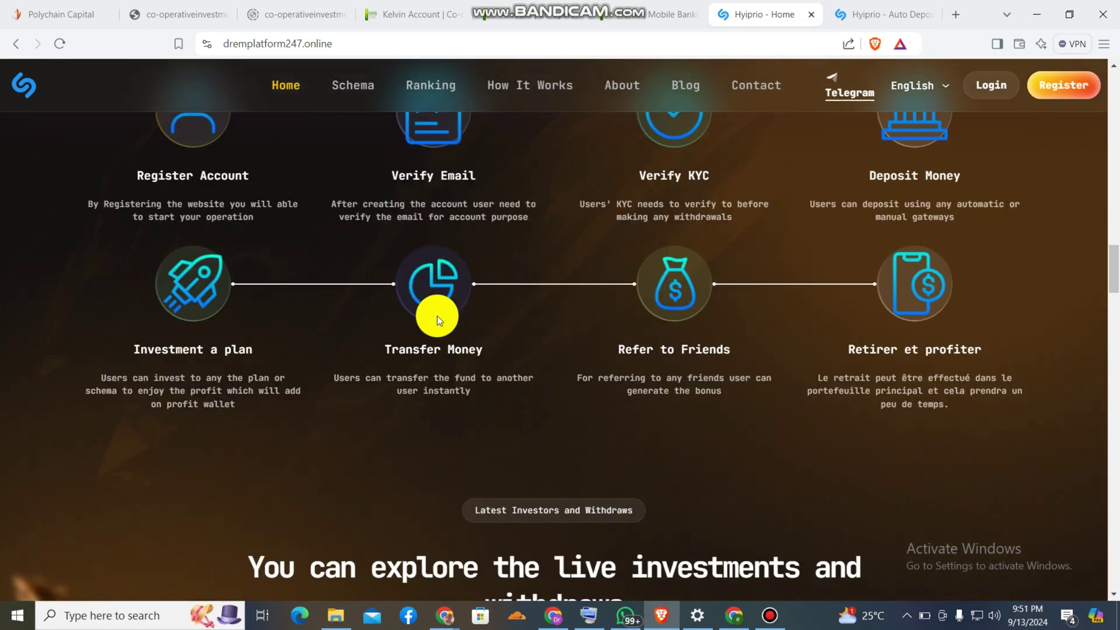
scroll(437, 317, down, 12)
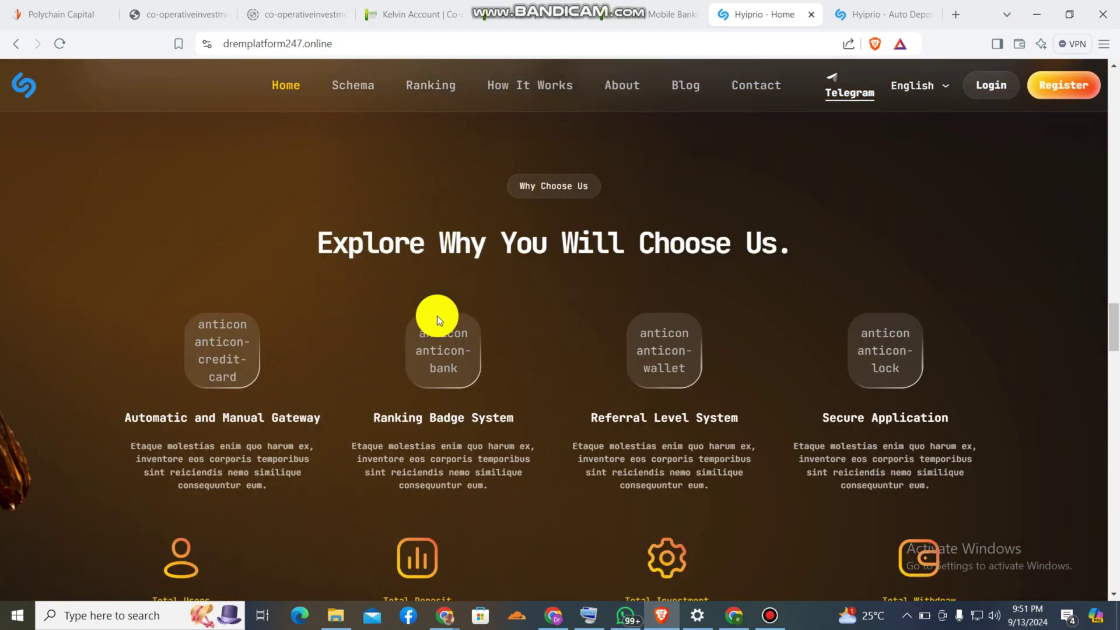
scroll(437, 317, down, 8)
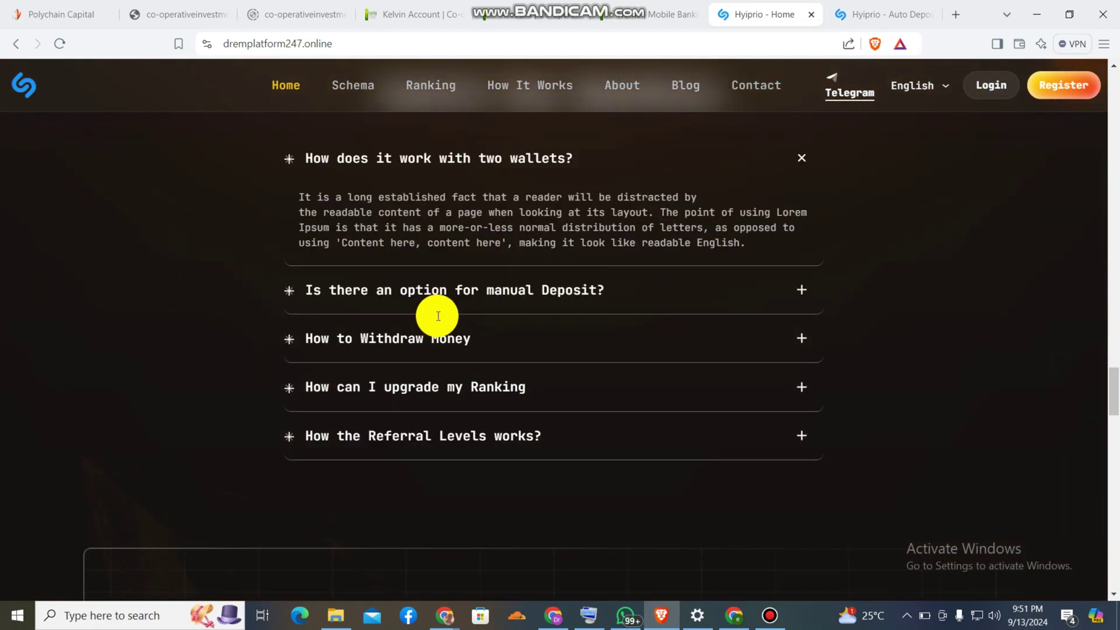
scroll(438, 320, down, 6)
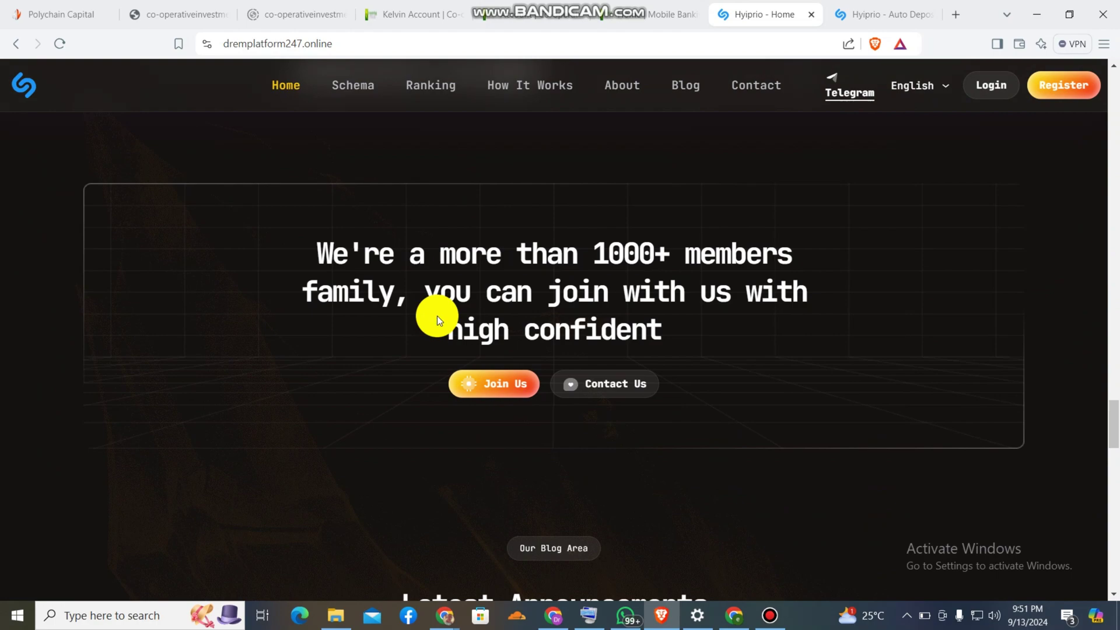
scroll(436, 316, down, 4)
scroll(436, 317, down, 10)
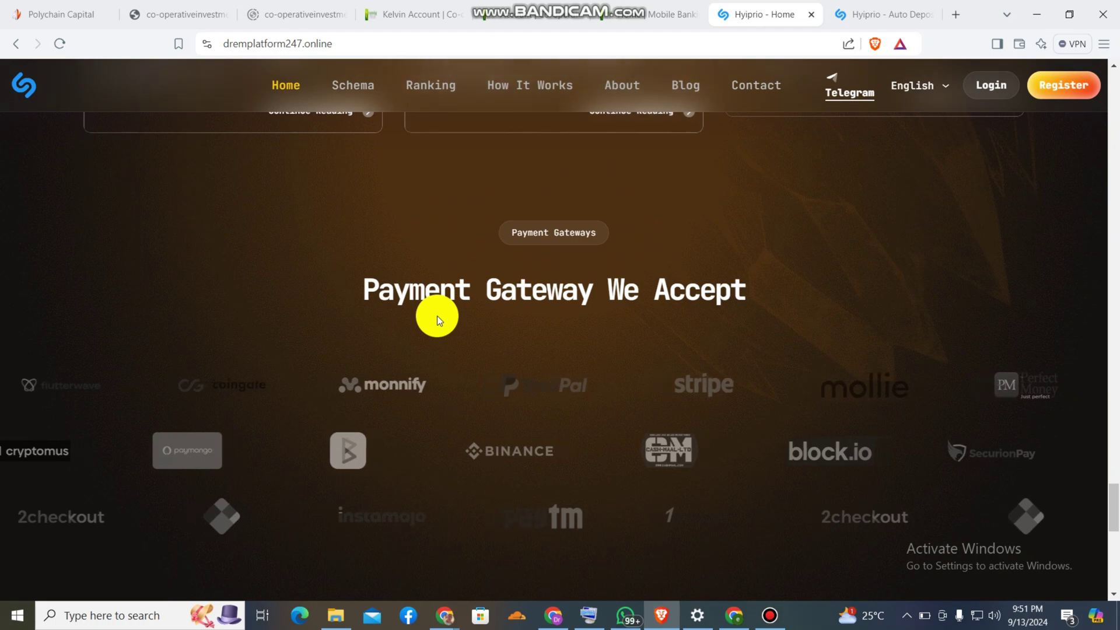
scroll(436, 317, down, 4)
scroll(438, 317, down, 4)
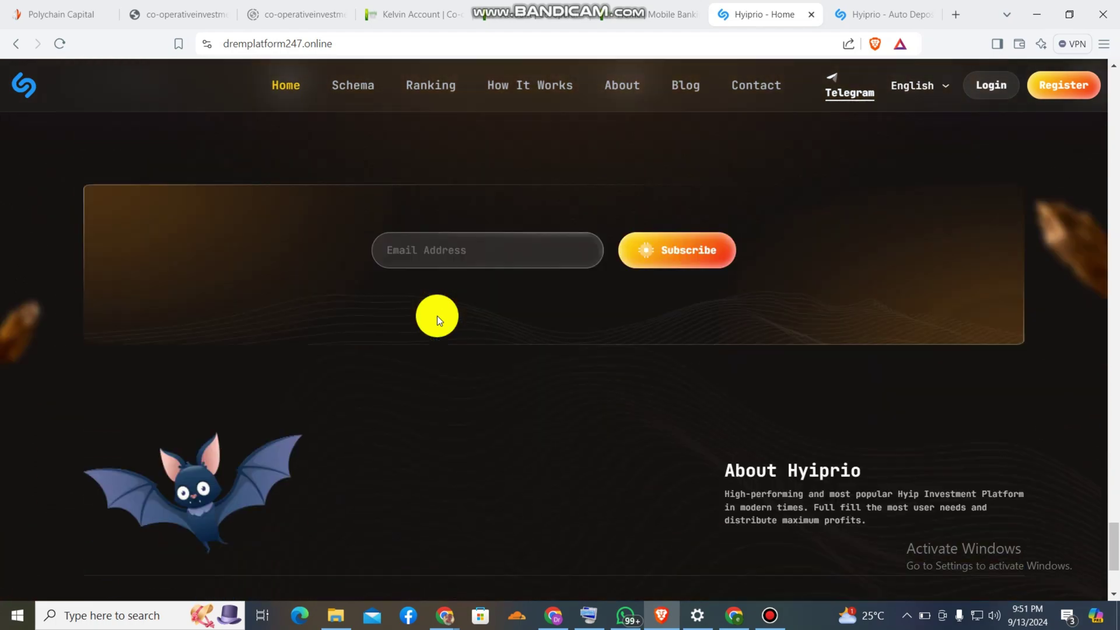
scroll(437, 317, down, 4)
scroll(451, 308, up, 4)
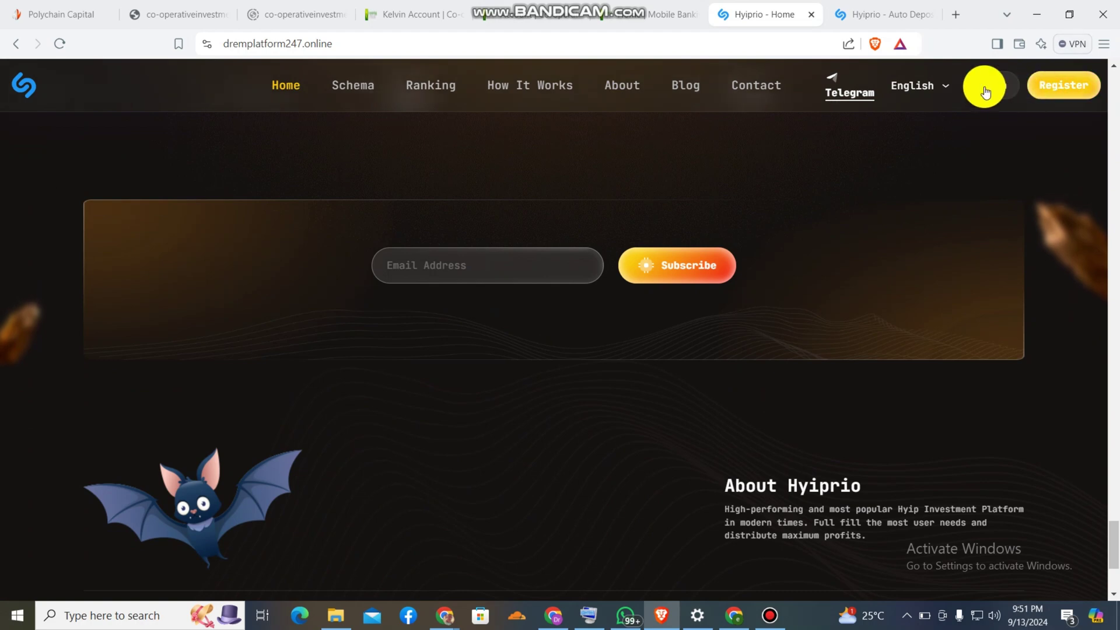
In the admin panel, list all customers and open the customer's edit page.
click(858, 7)
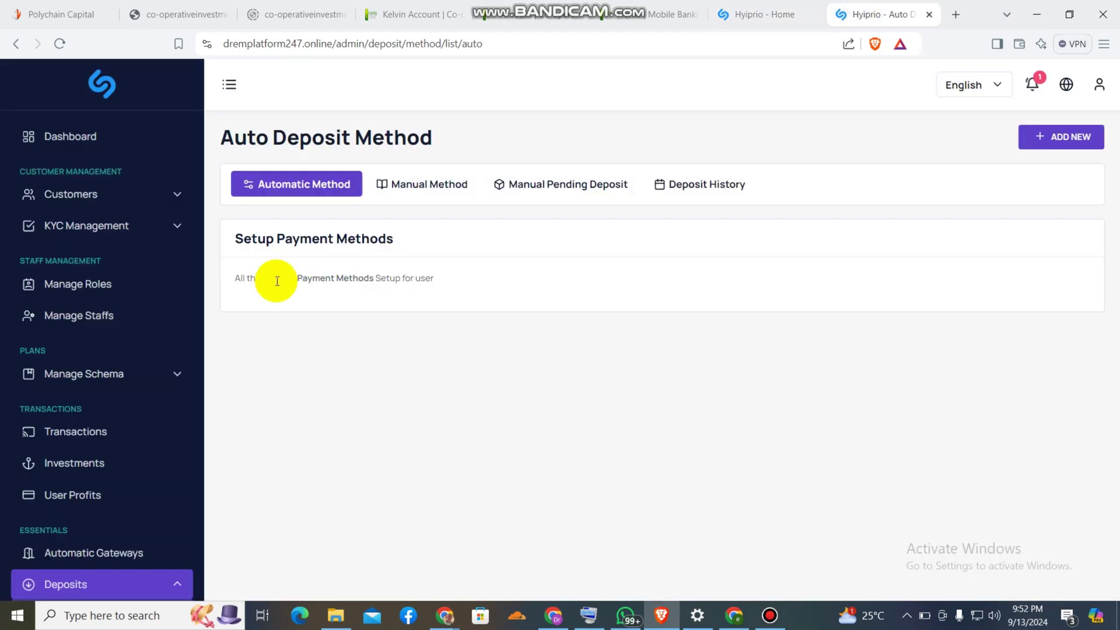
click(174, 198)
click(78, 226)
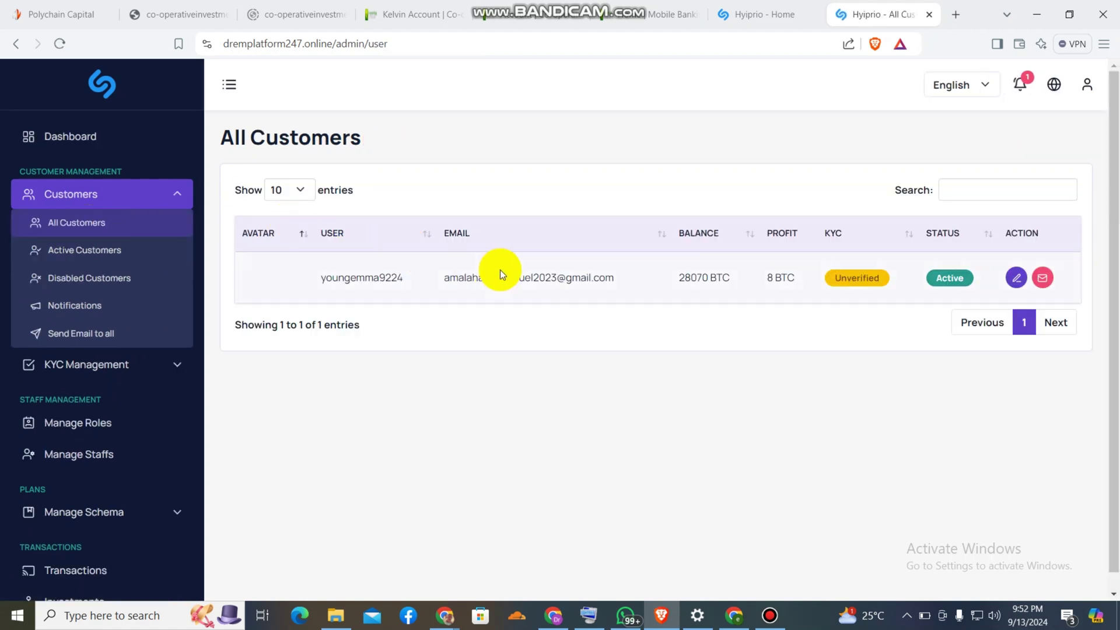
click(1014, 279)
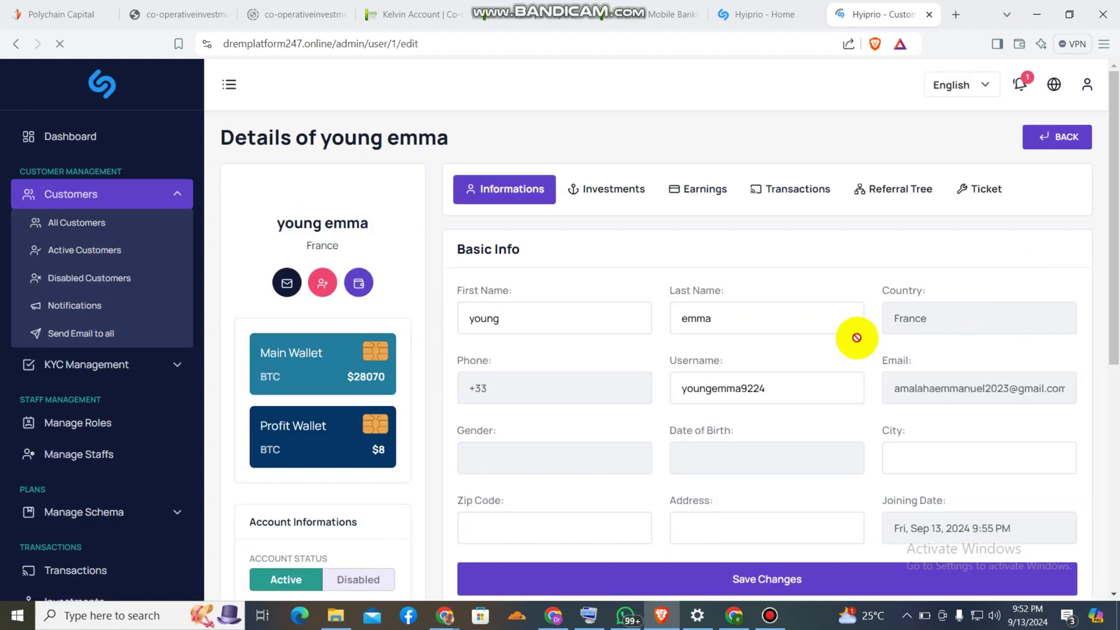
scroll(391, 473, down, 3)
scroll(391, 473, down, 4)
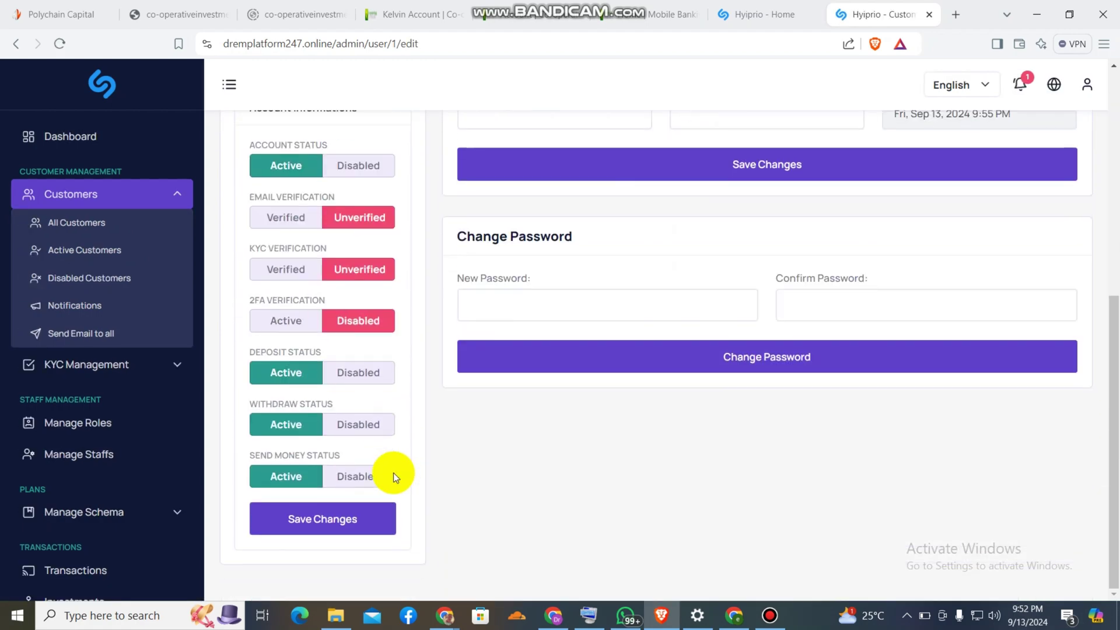
scroll(395, 478, up, 6)
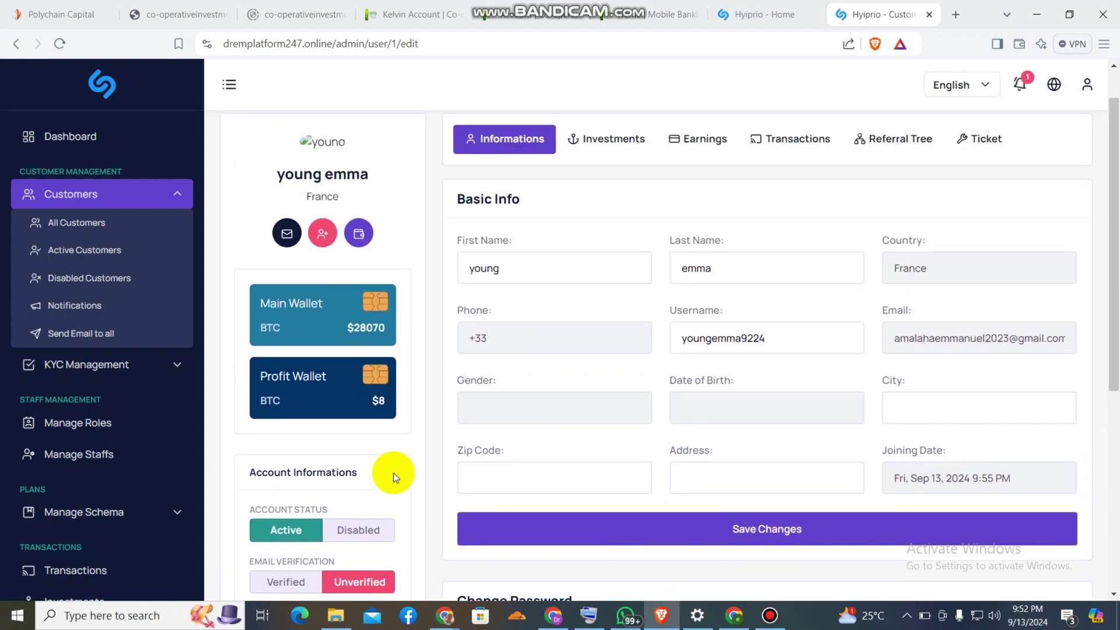
scroll(393, 473, up, 1)
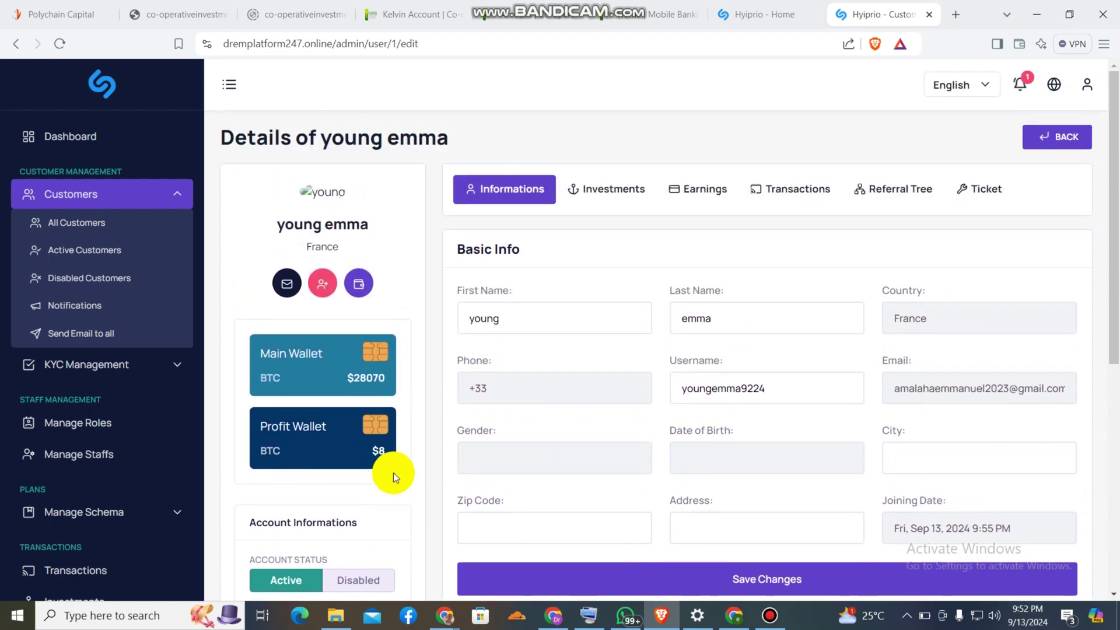
Open and close the Fund Add or Subtract form, then view Referral Tree and Investments.
click(363, 288)
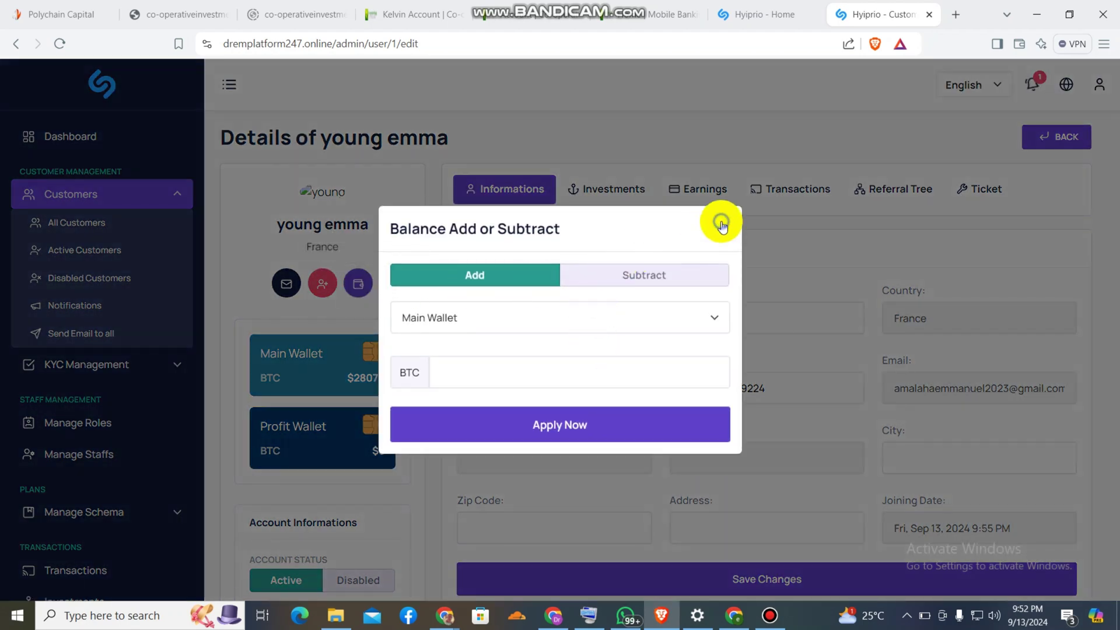
click(722, 226)
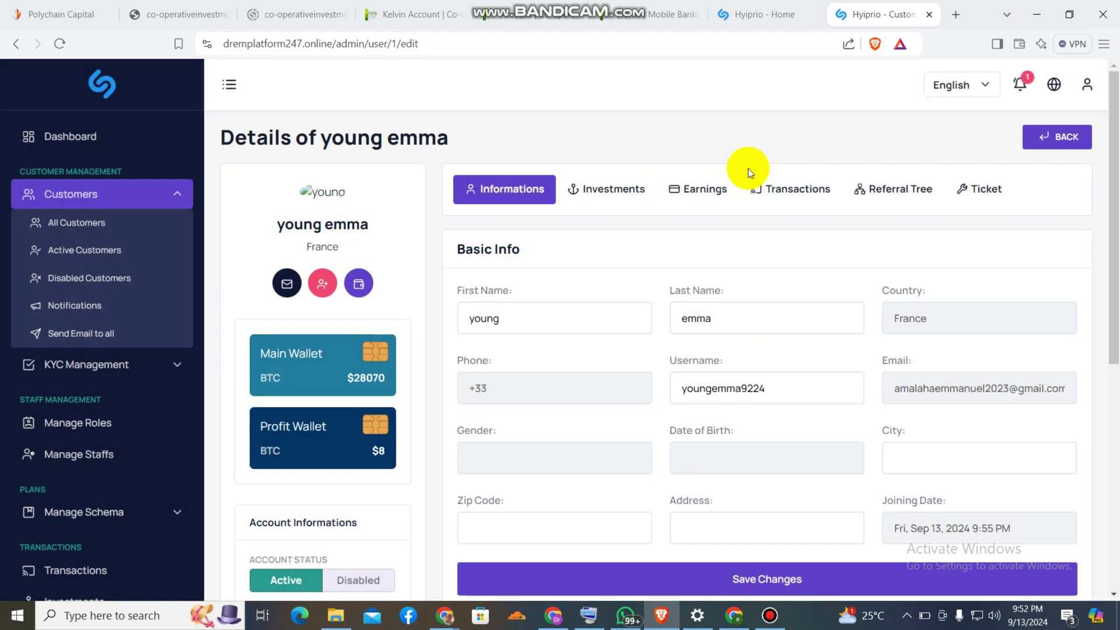
click(883, 187)
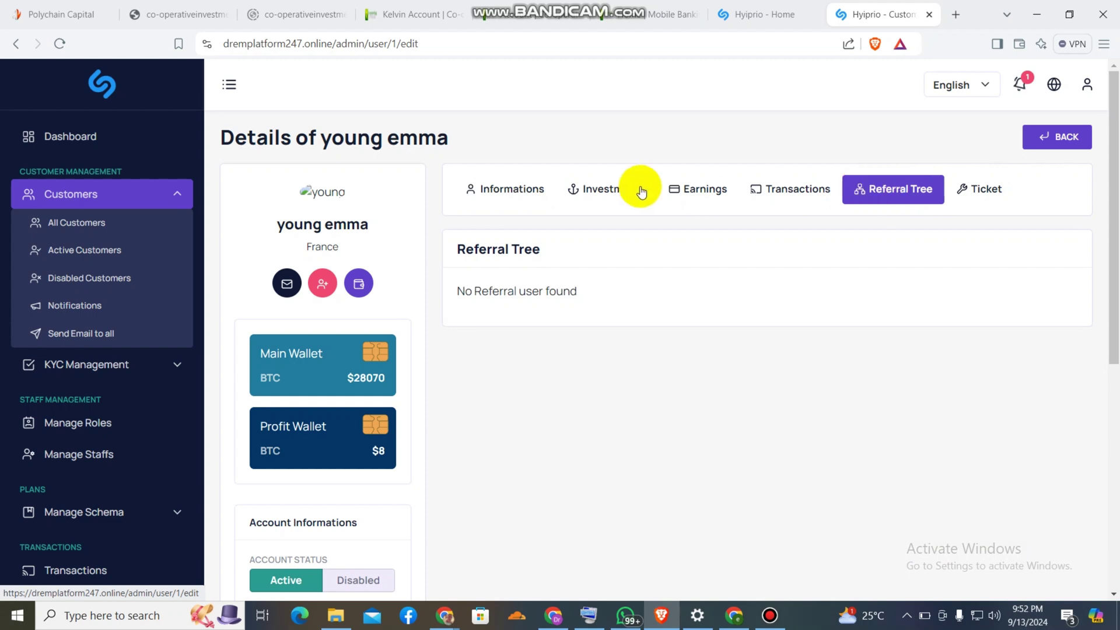
click(586, 195)
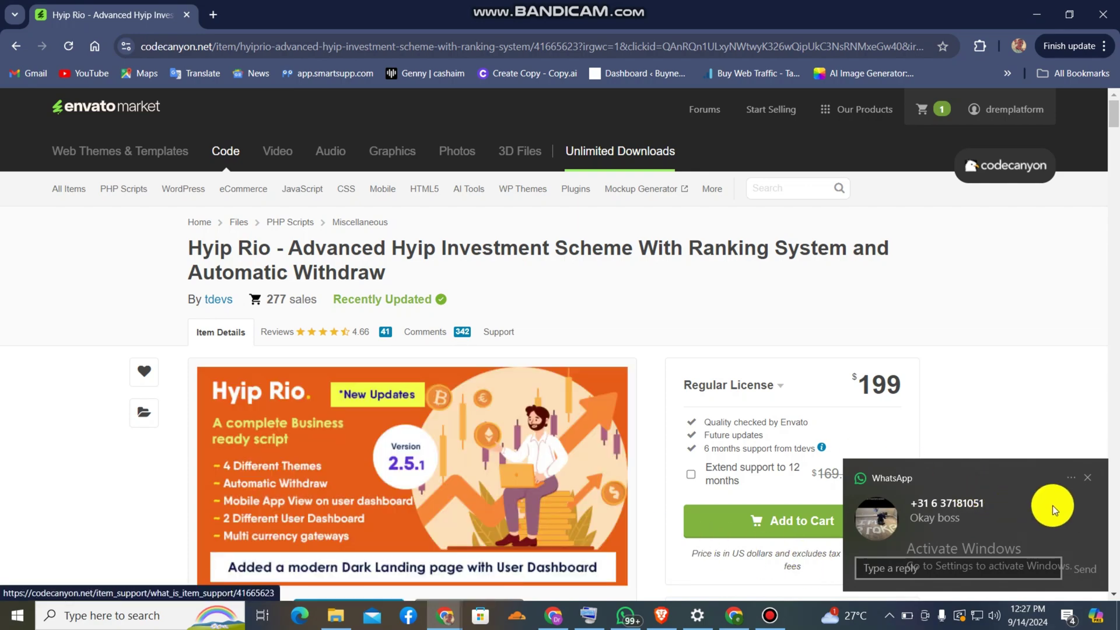
Highlight the $199 Hyip Rio regular licence price, then switch to the Hyiprio login window.
click(1089, 478)
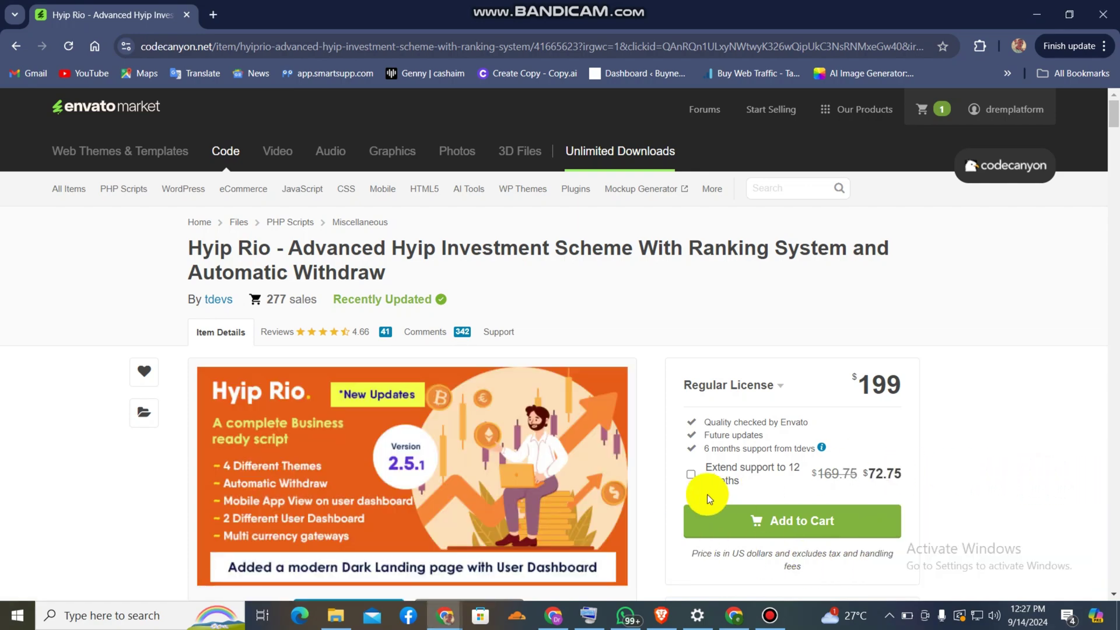
scroll(708, 495, down, 5)
scroll(742, 433, up, 3)
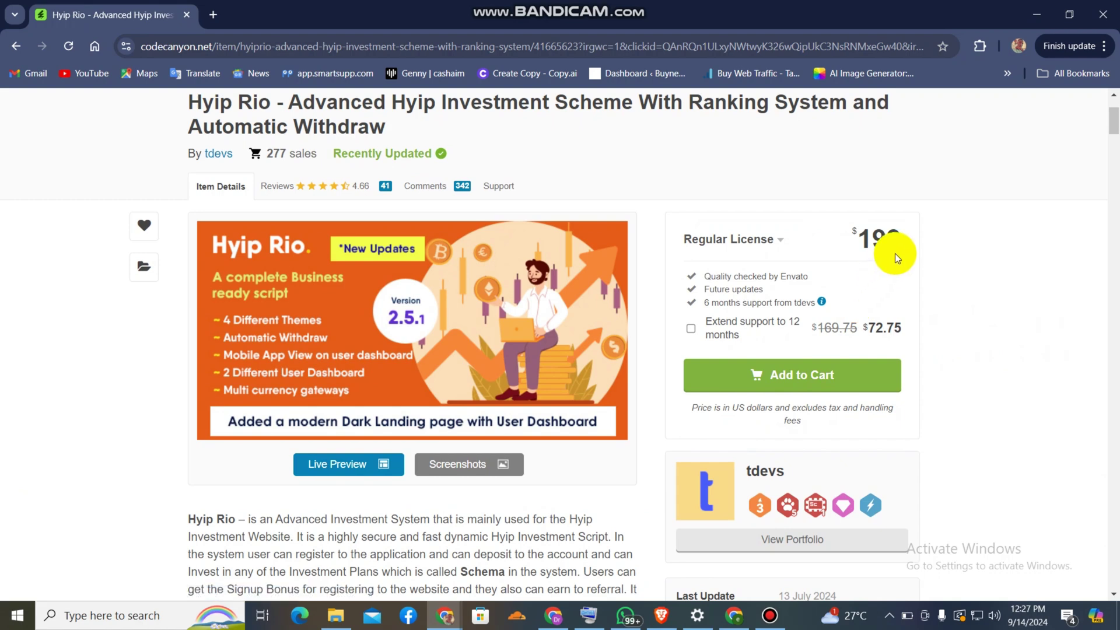
drag(902, 239, 839, 239)
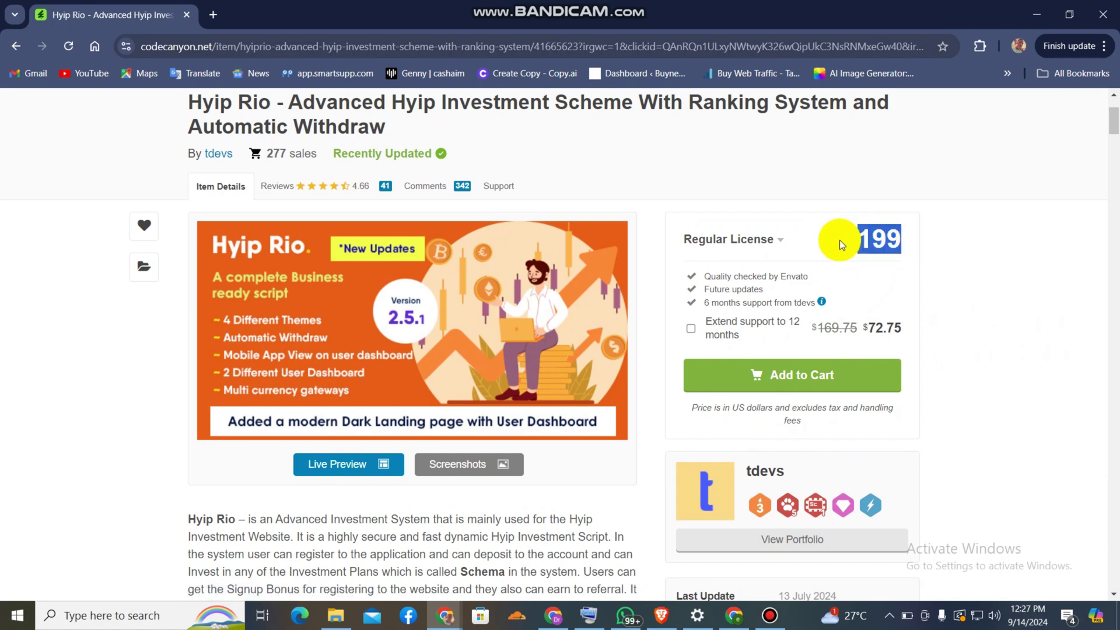
click(873, 221)
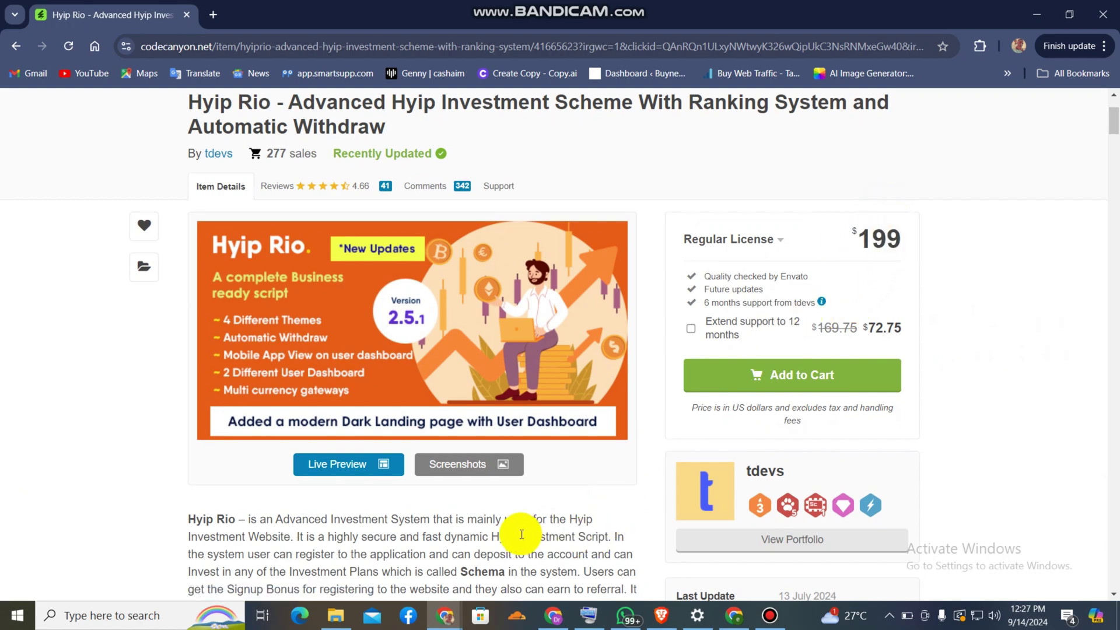
click(551, 610)
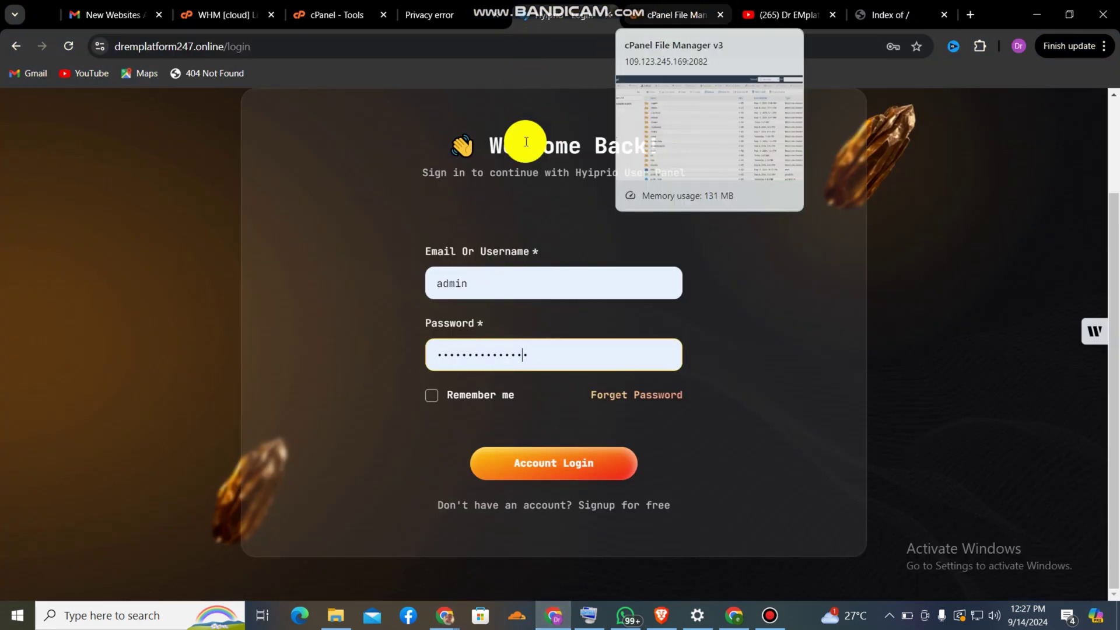
Review the dremplatform247.online account in WHM List Accounts, then go to File Manager.
click(210, 10)
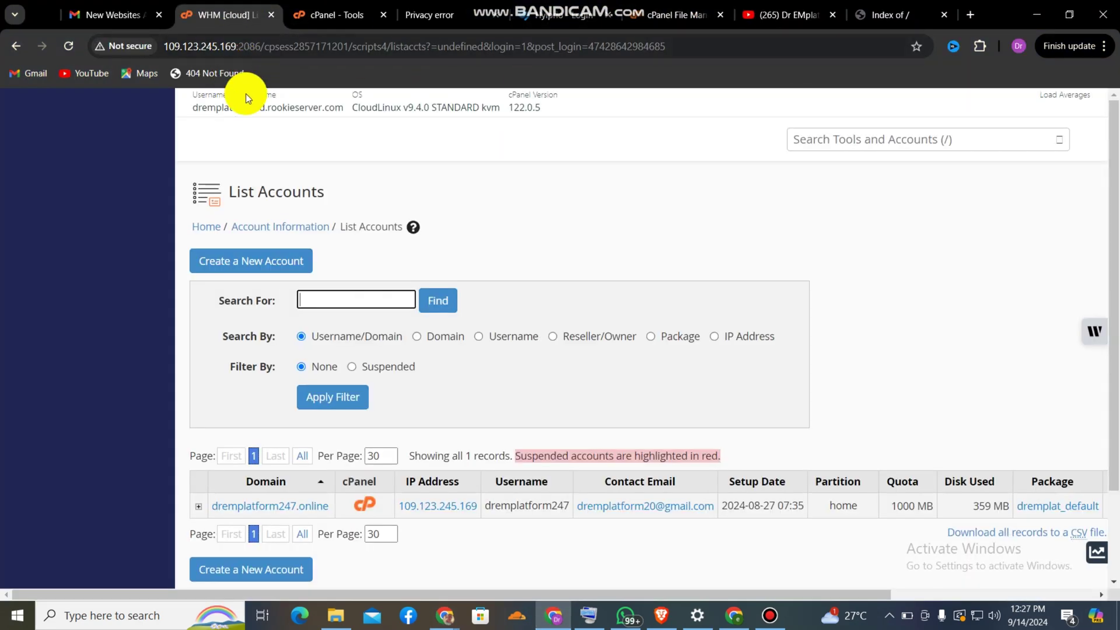
scroll(562, 373, down, 2)
scroll(562, 373, up, 2)
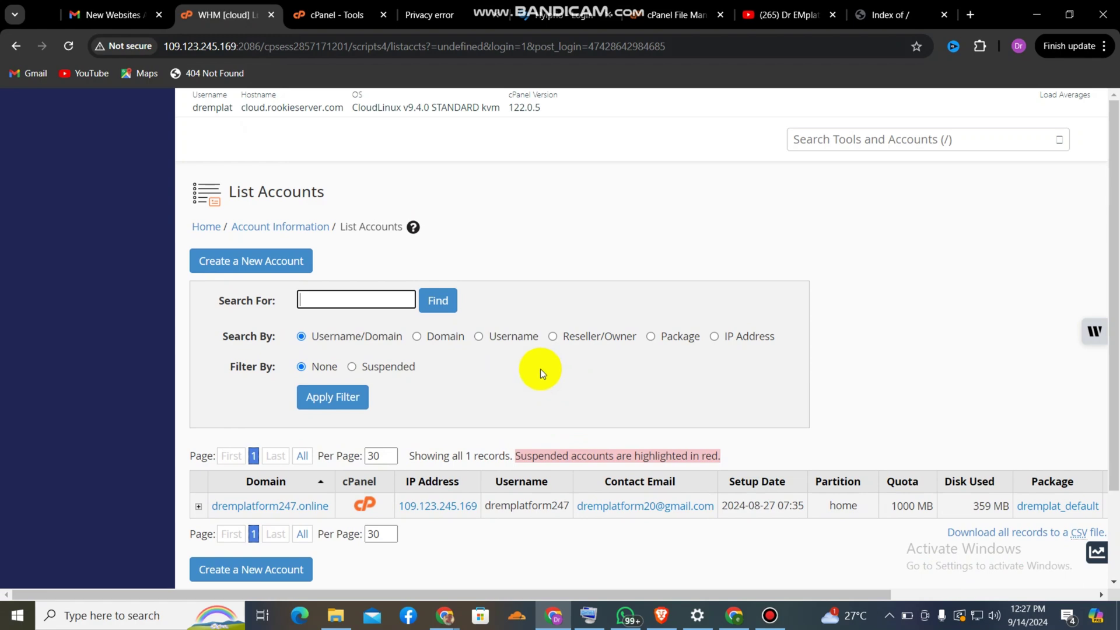
click(651, 13)
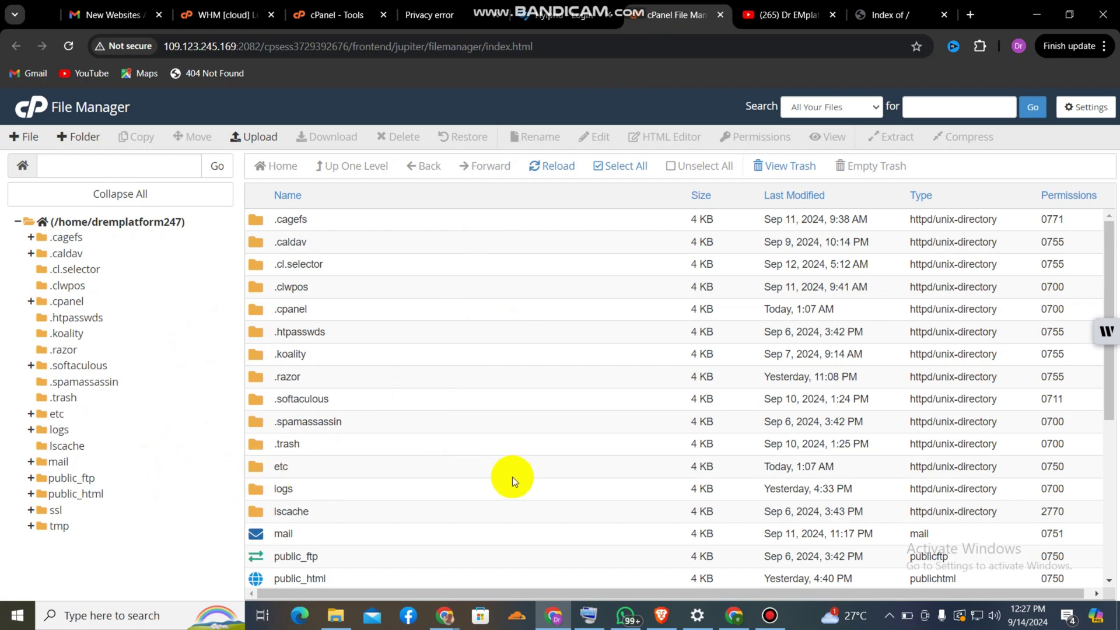
Open store.dremplatform247.online and delete its .well-known folder, skipping the trash.
scroll(513, 477, down, 5)
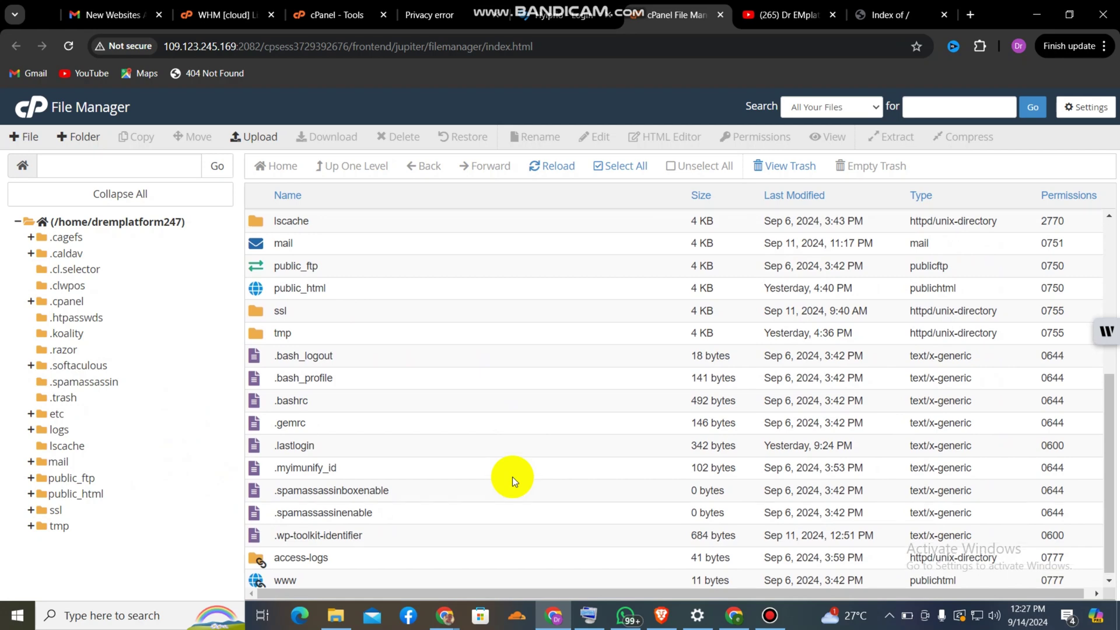
scroll(470, 407, up, 5)
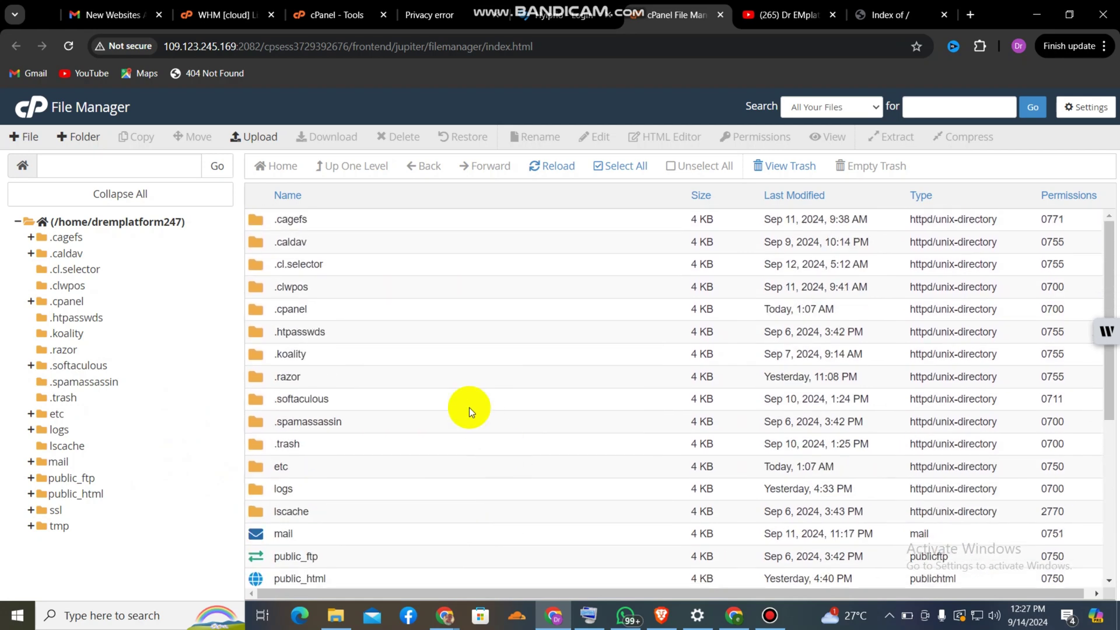
click(61, 48)
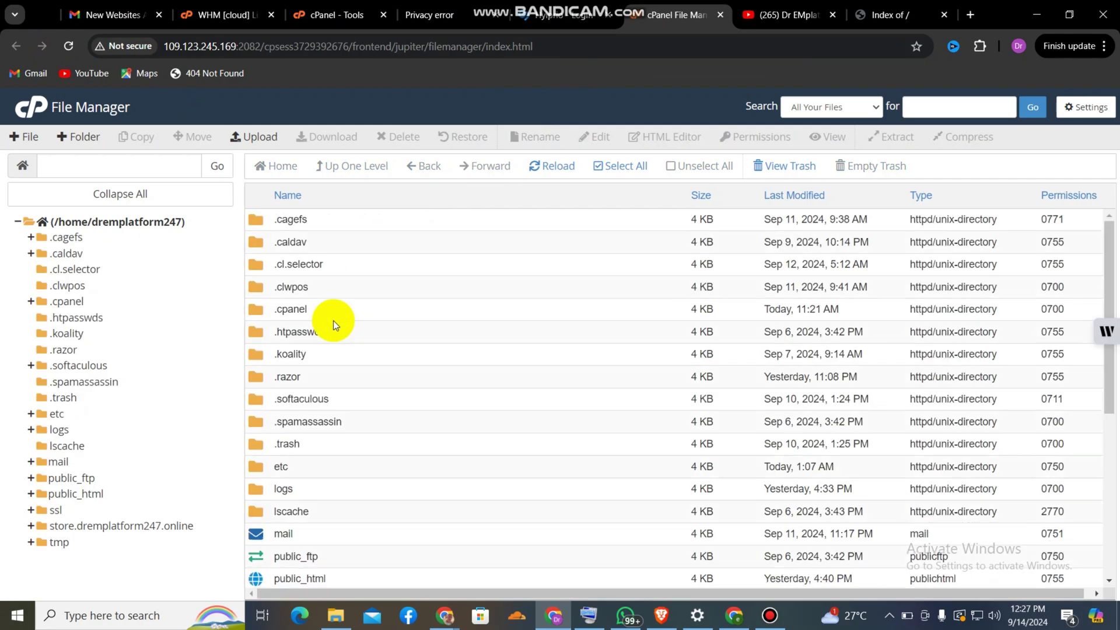
click(173, 528)
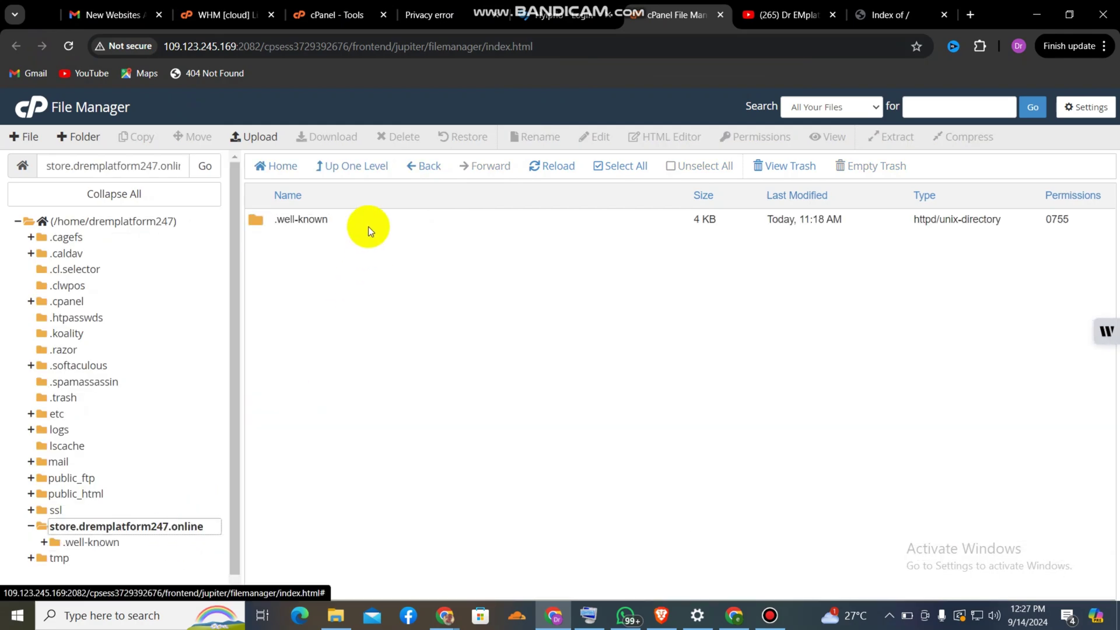
click(369, 228)
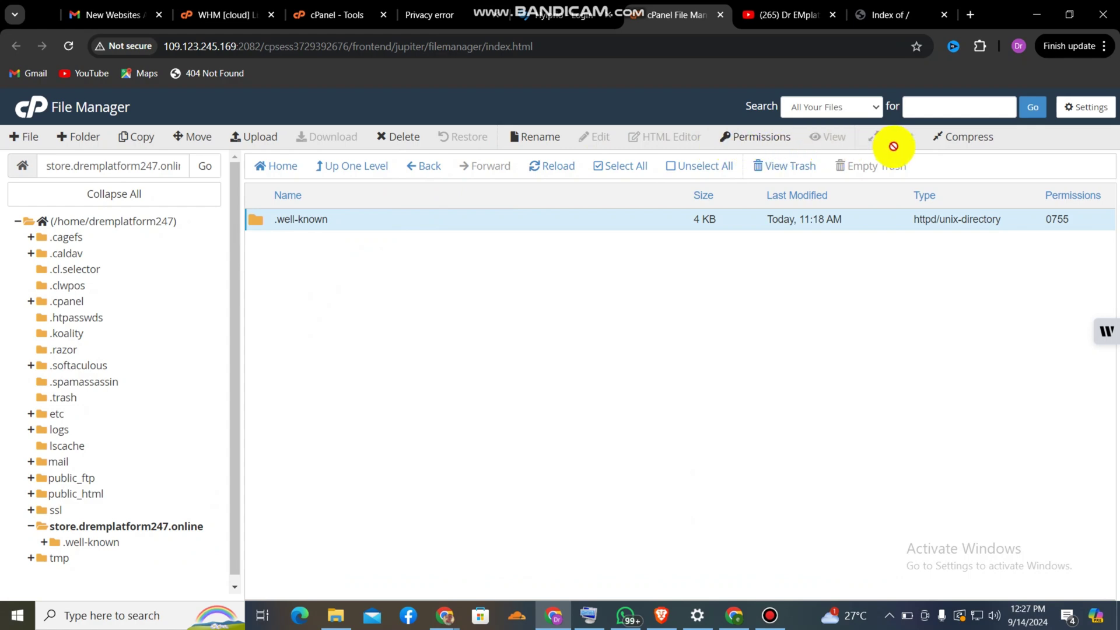
click(395, 139)
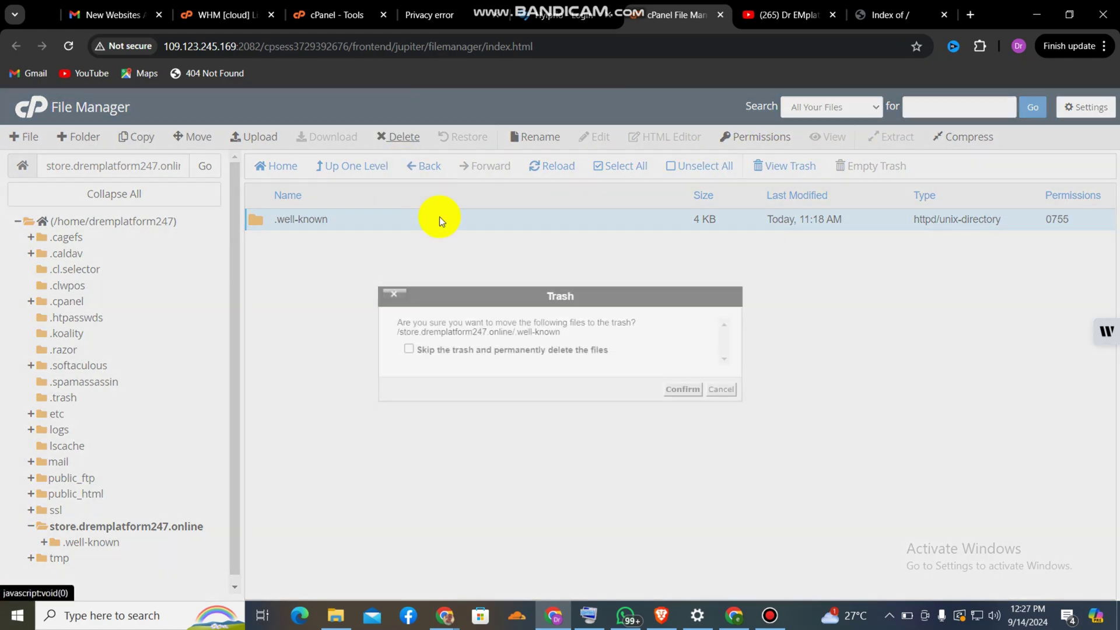
click(410, 349)
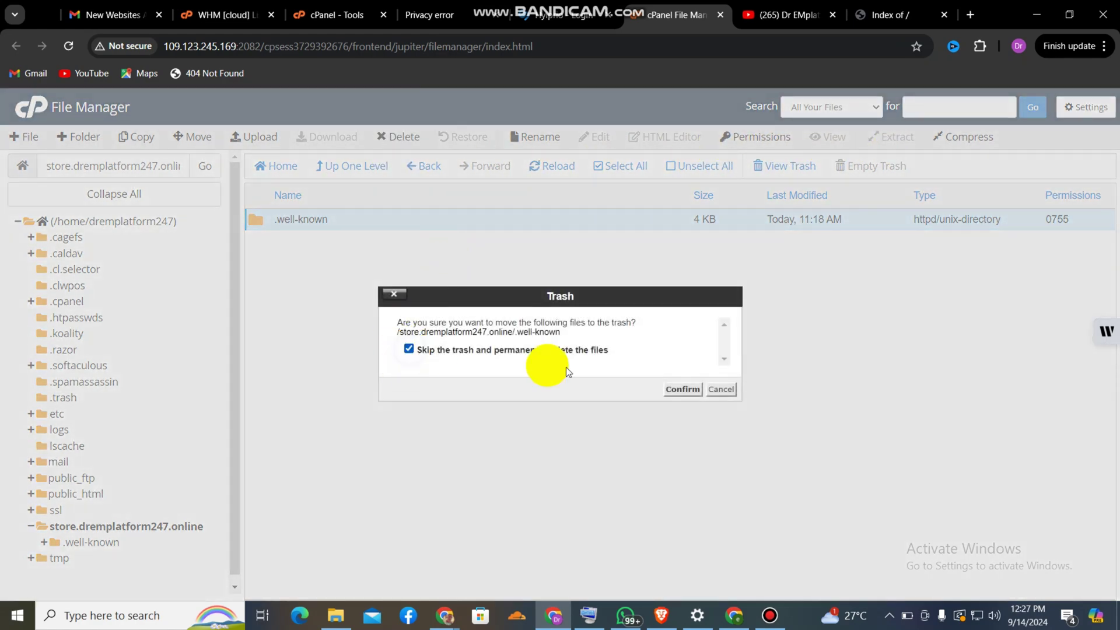
click(672, 397)
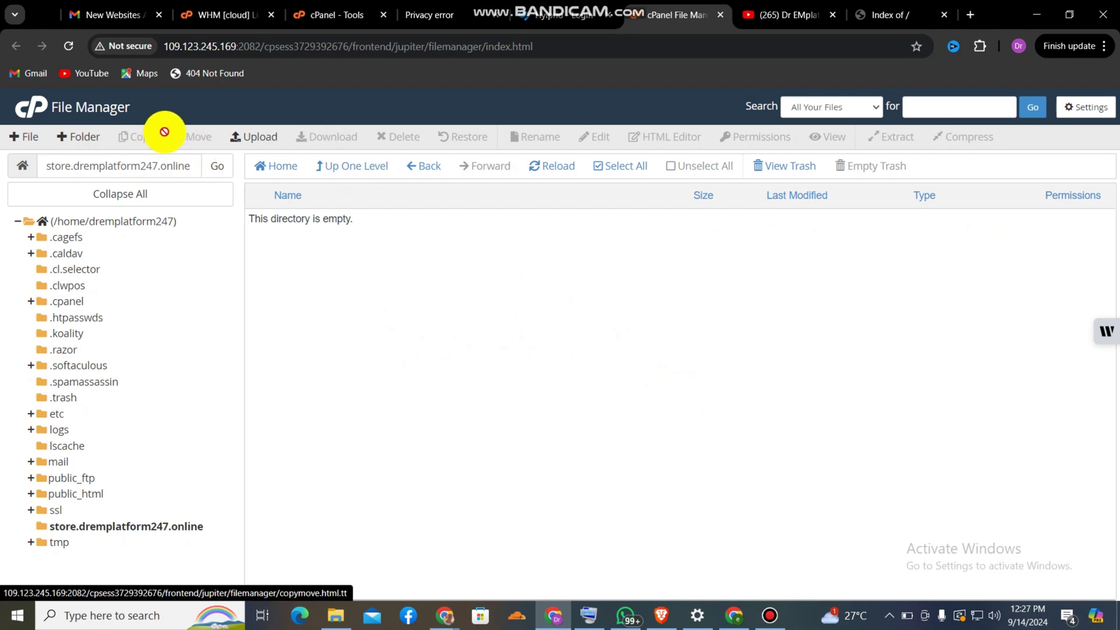
Upload HYIP-Rio-2.5.1-Nulled-Latest.zip into the store.dremplatform247.online folder.
click(255, 139)
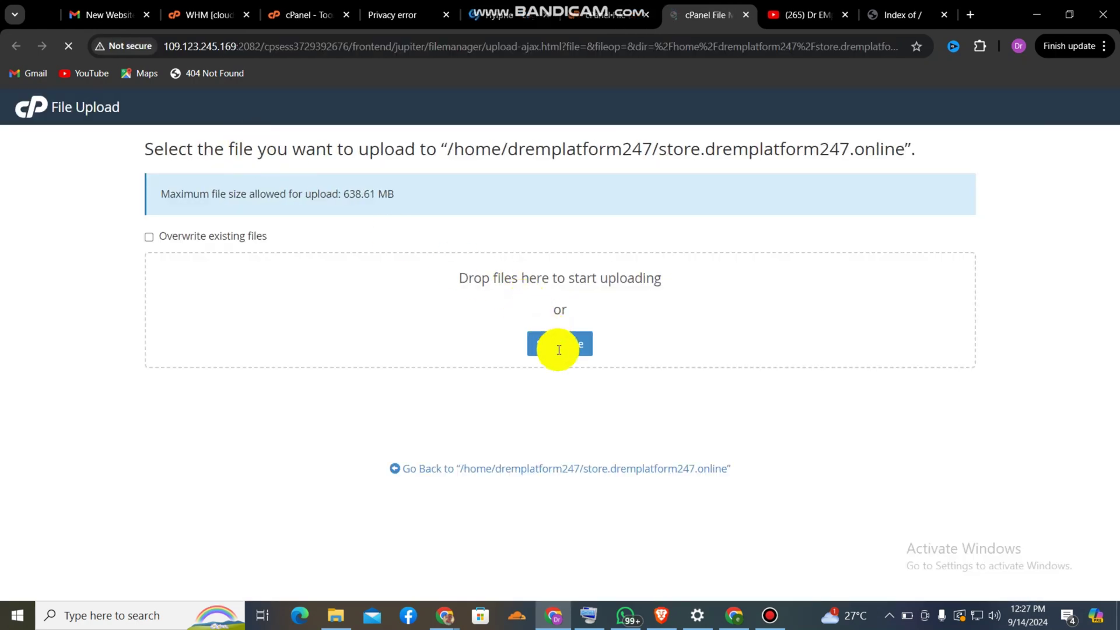
click(572, 351)
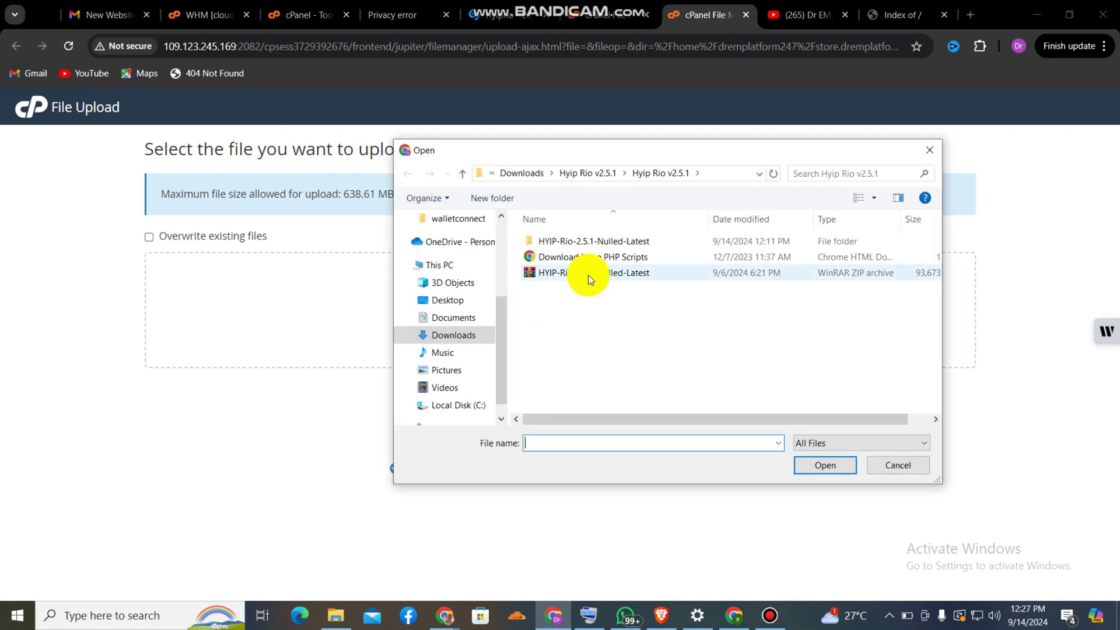
click(588, 275)
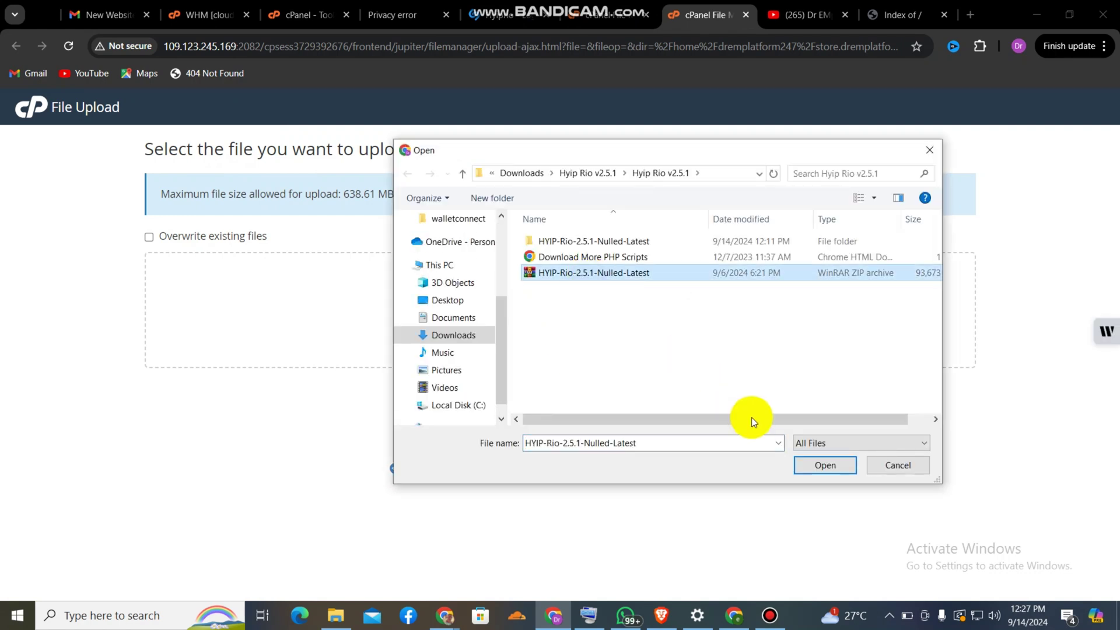
click(798, 465)
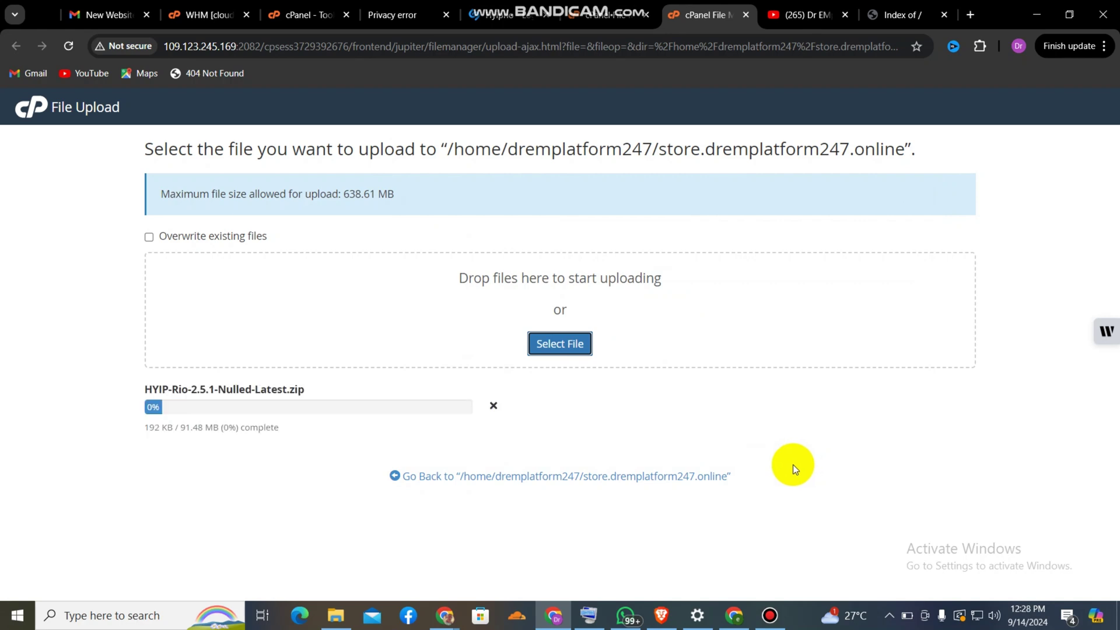
mouse_move(616, 8)
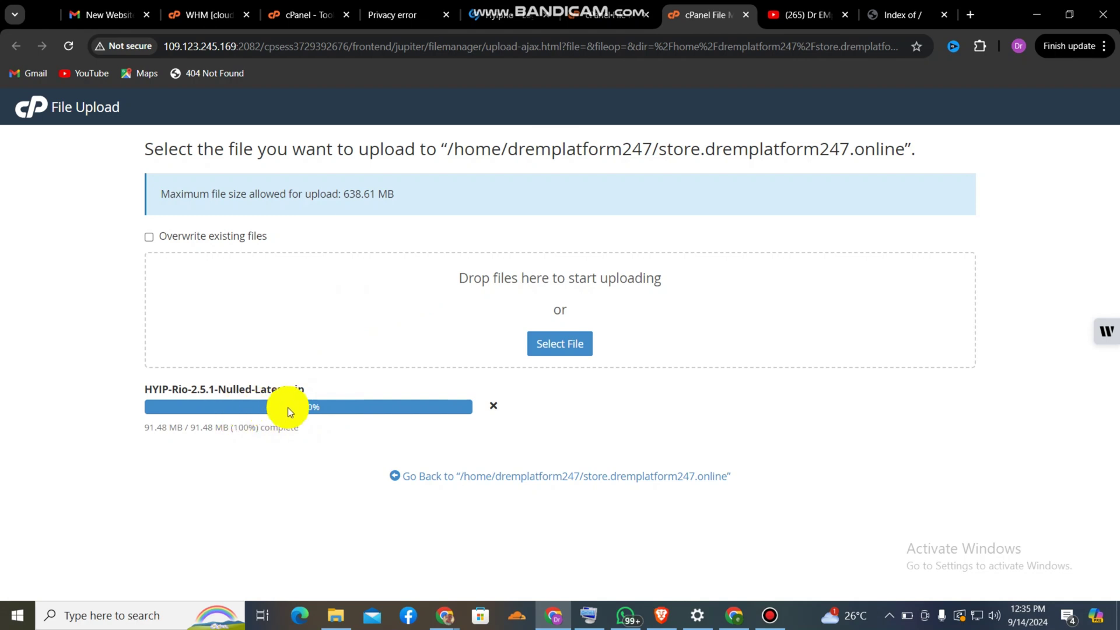
Check the uploaded file's name, then return to the File Manager listing.
drag(304, 392, 142, 388)
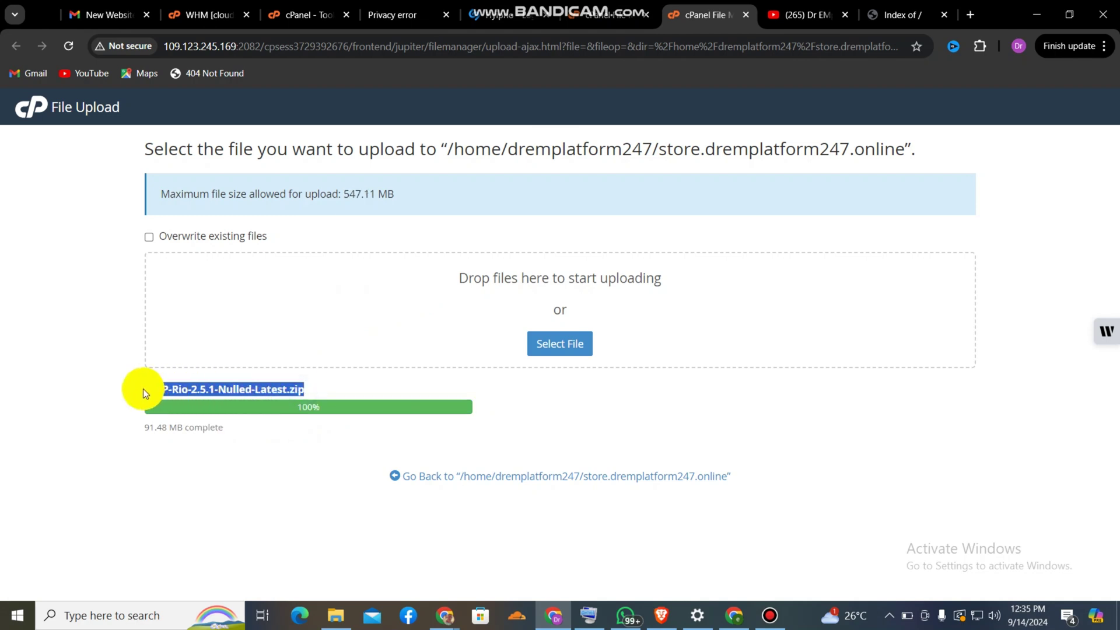
click(131, 487)
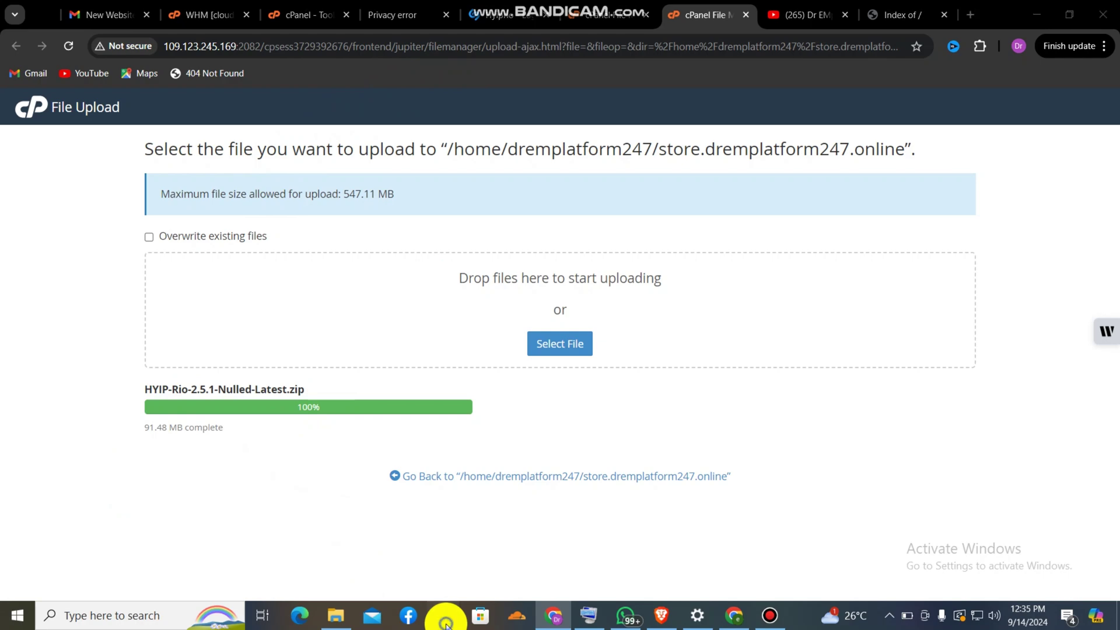
mouse_move(445, 626)
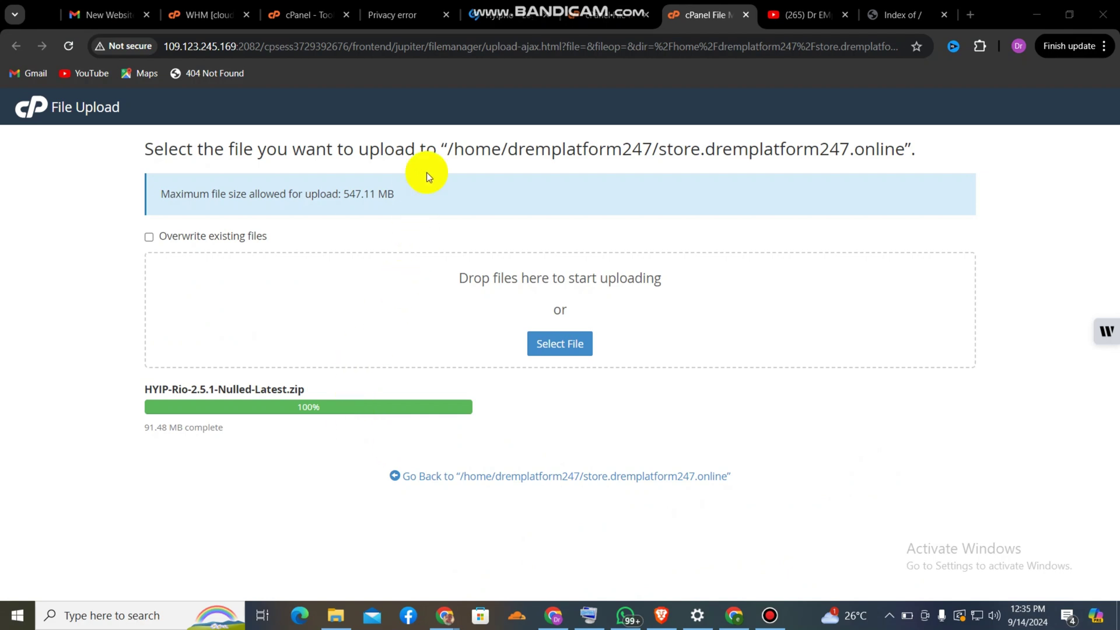
click(601, 17)
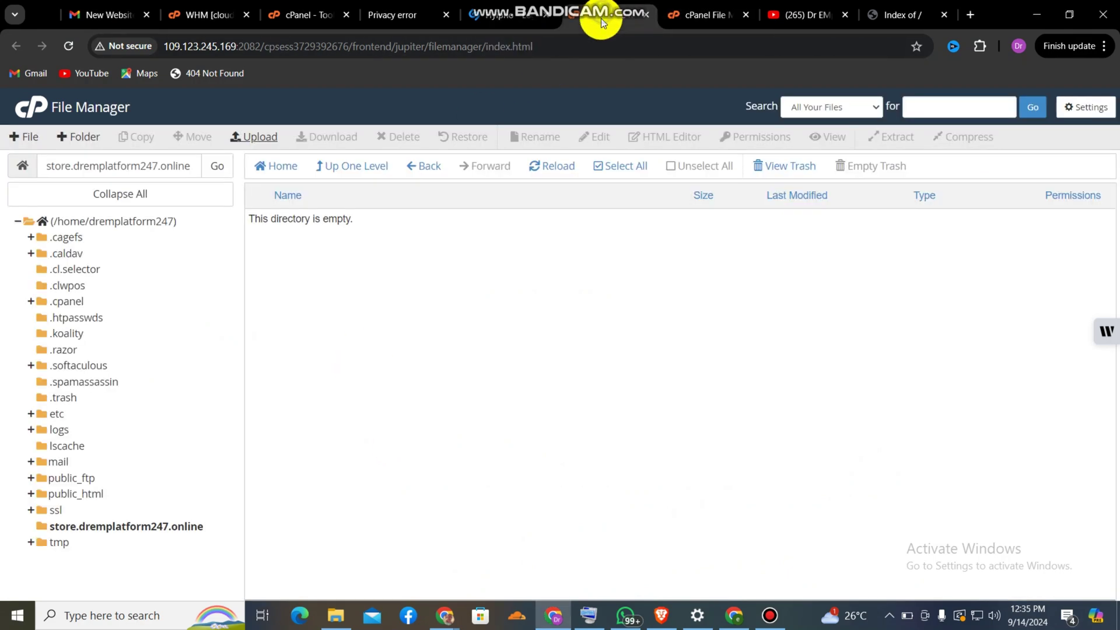
Refresh the folder and select the uploaded HYIP-Rio zip file.
click(539, 169)
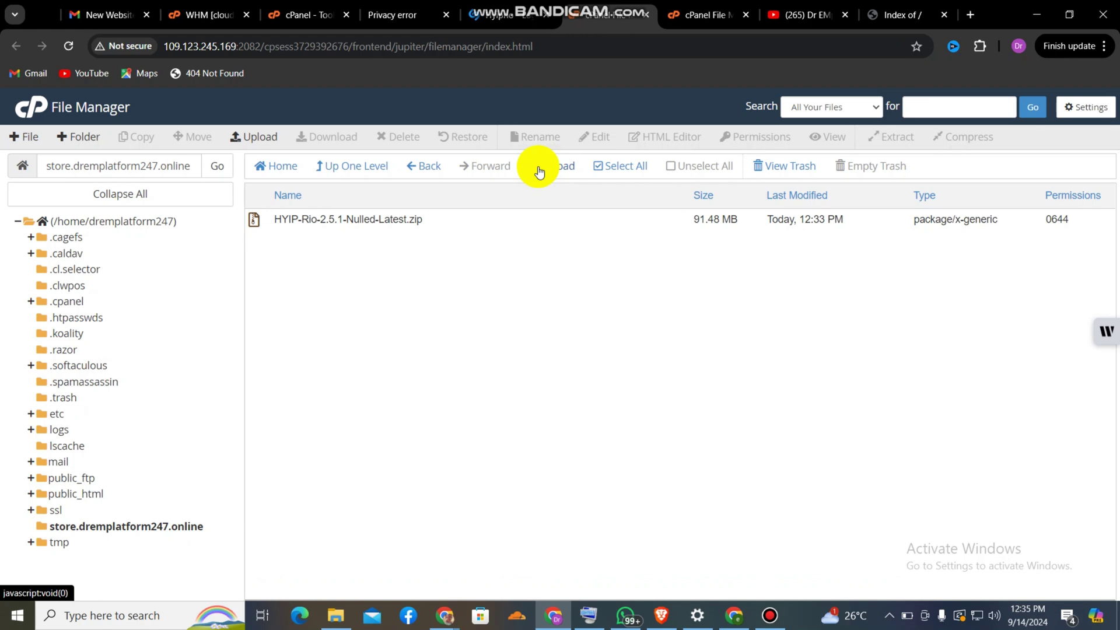
click(499, 217)
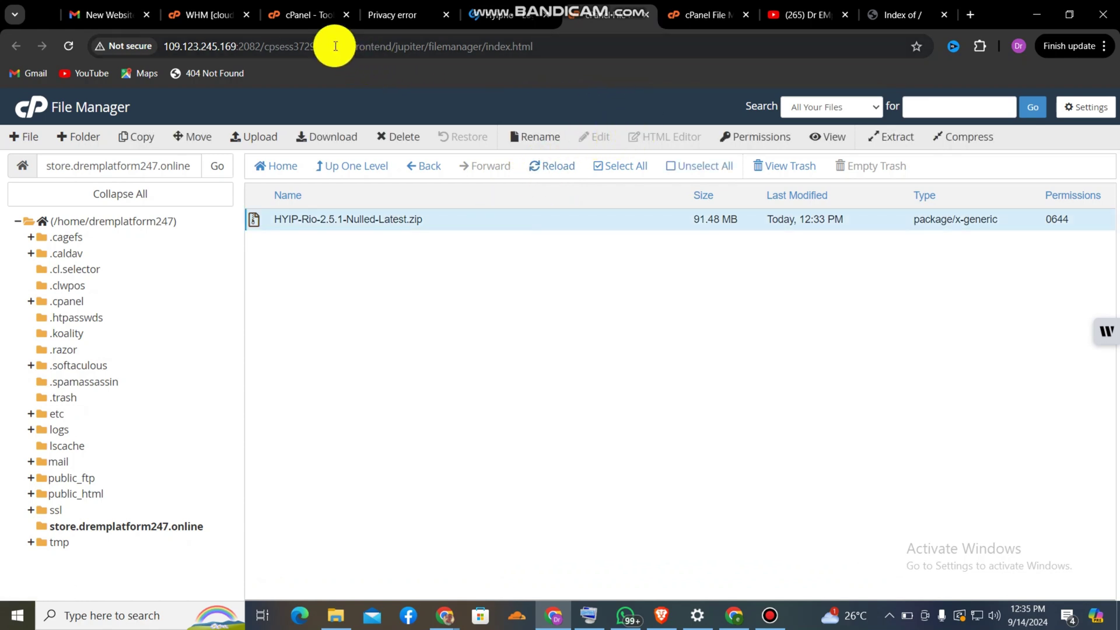
click(447, 16)
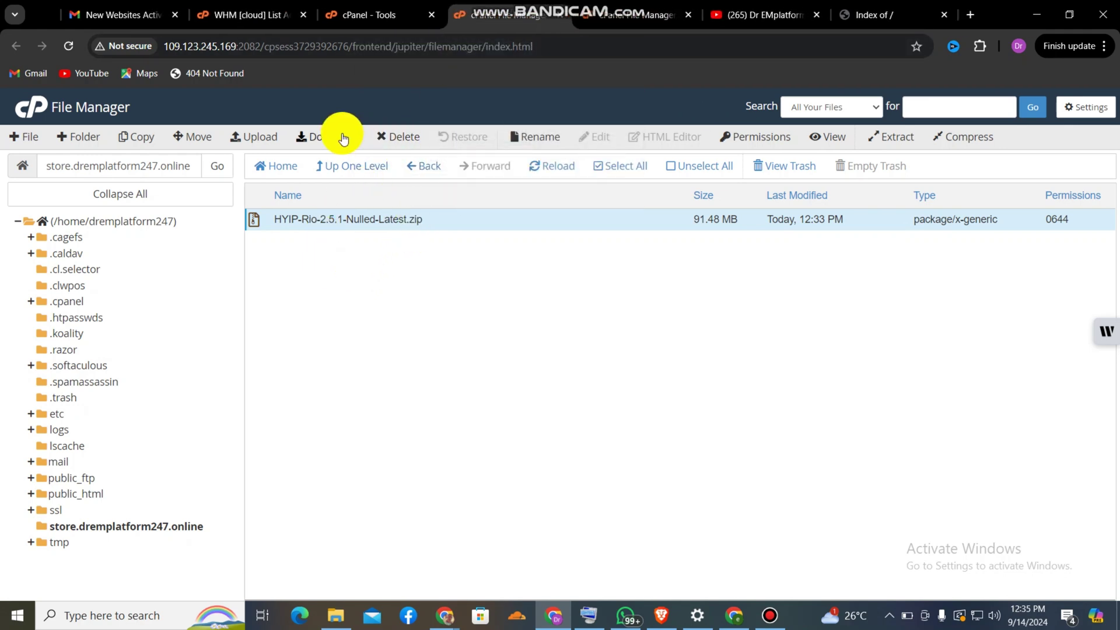
Extract the zip into store.dremplatform247.online and scroll through the extracted files.
click(888, 140)
click(670, 421)
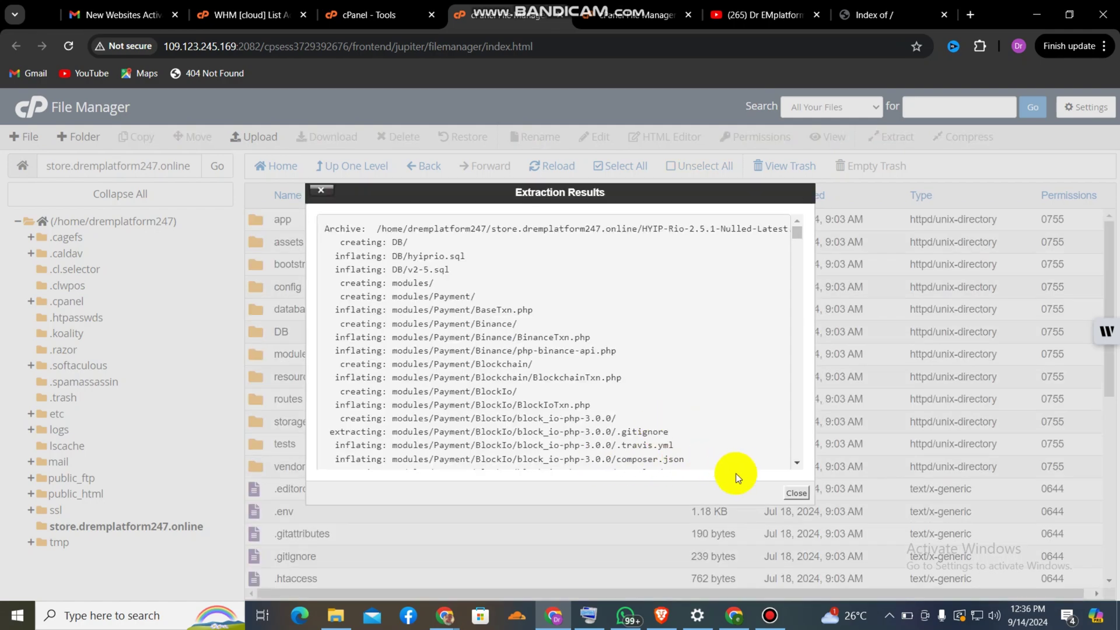
click(797, 493)
scroll(494, 443, down, 3)
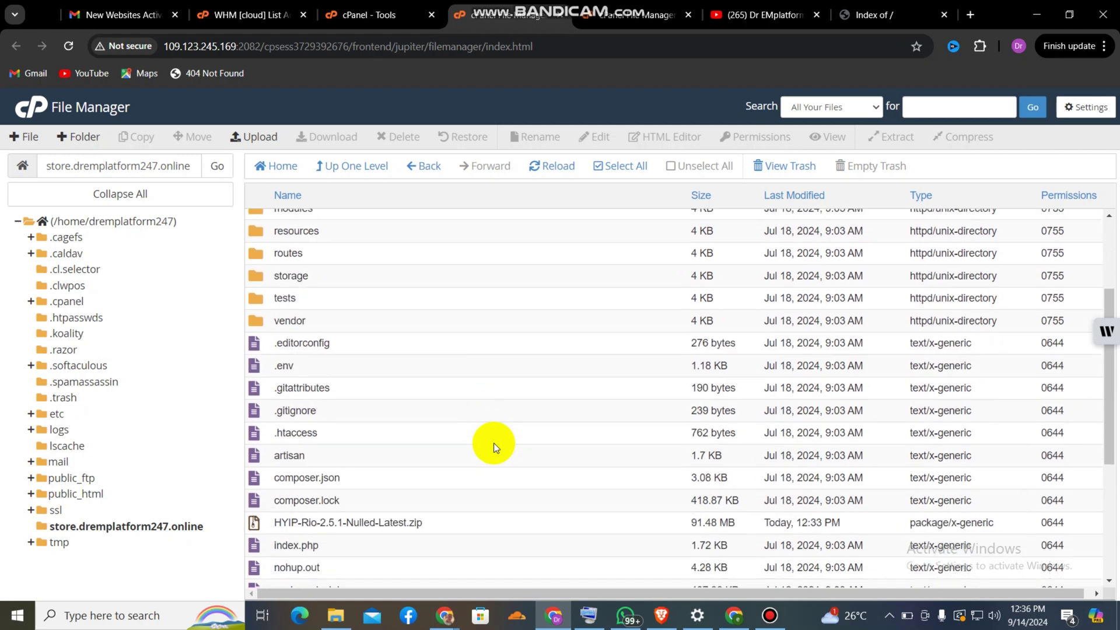
scroll(494, 443, down, 4)
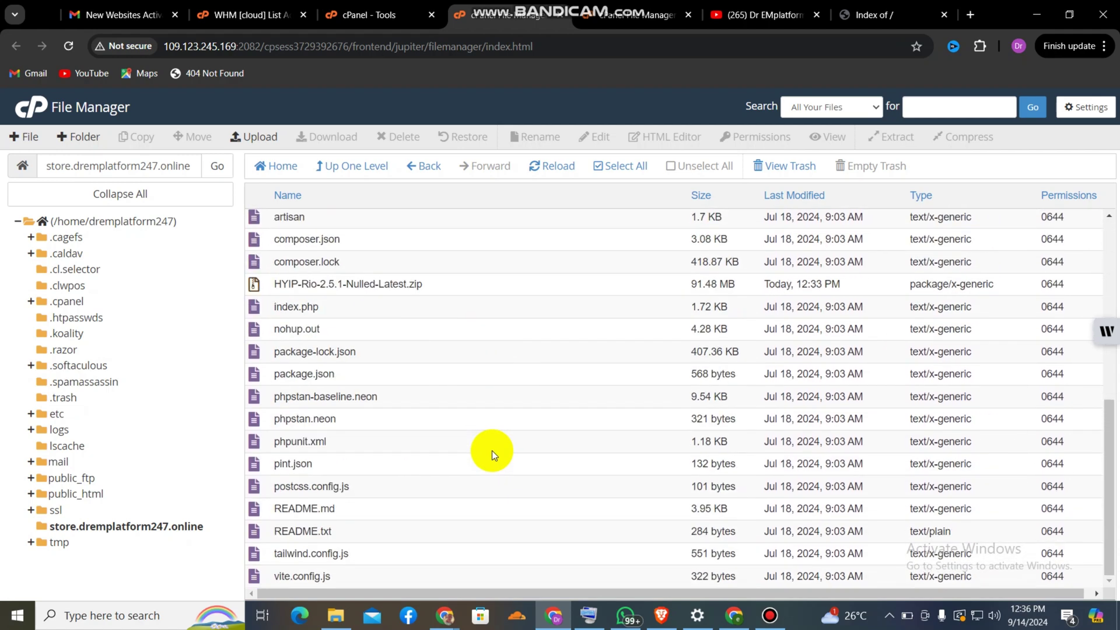
scroll(492, 450, up, 7)
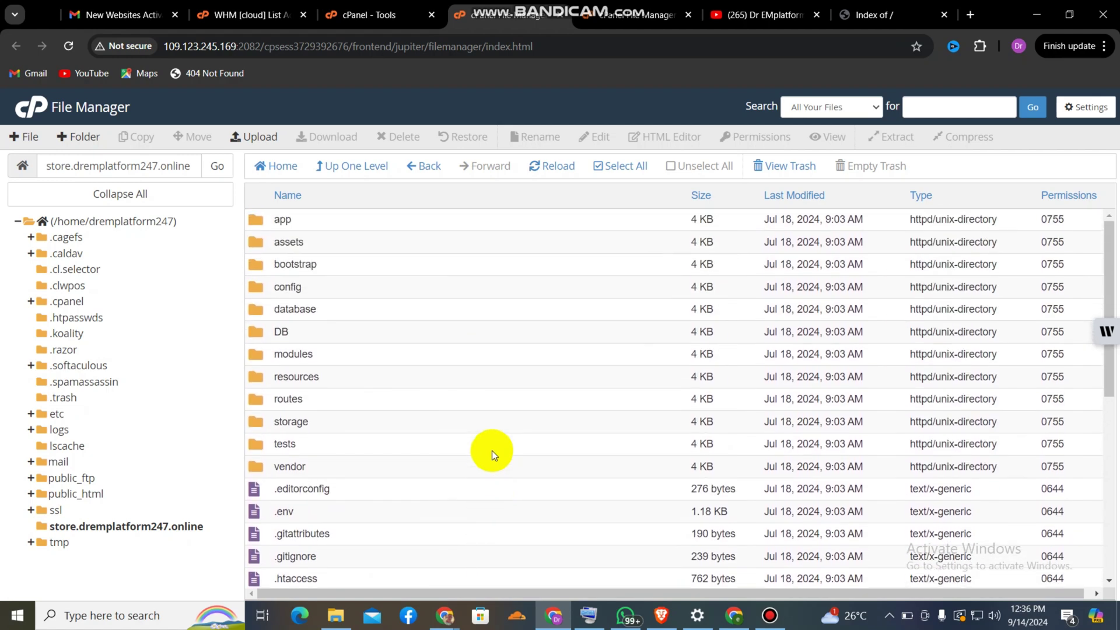
Use the Database Wizard to create a database with the name suffix 'store'.
click(343, 17)
scroll(492, 401, down, 3)
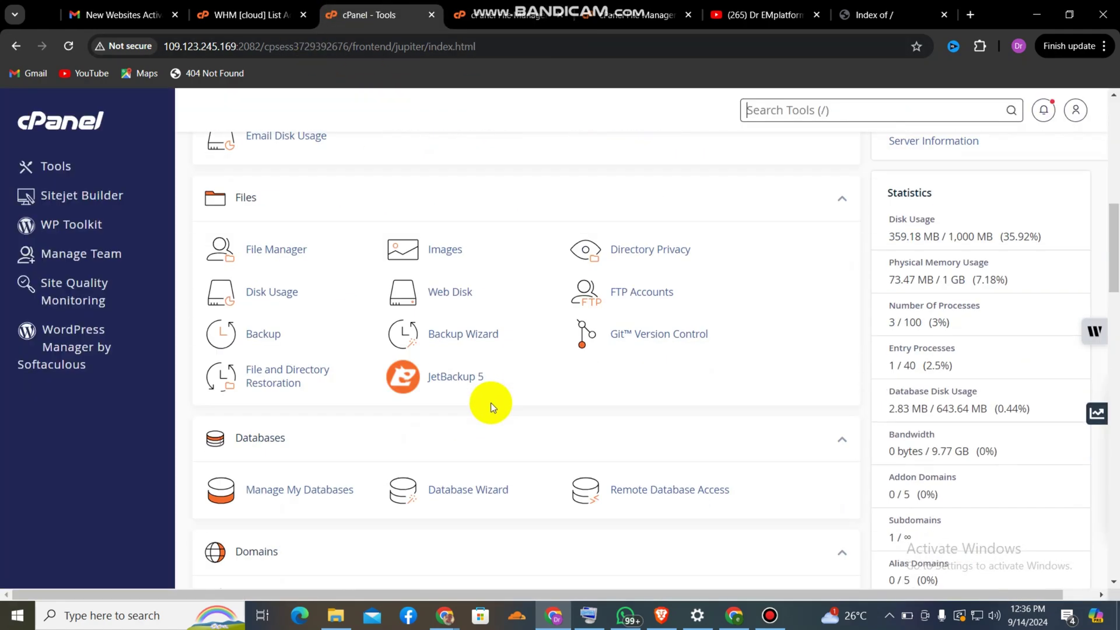
scroll(402, 393, down, 2)
click(452, 347)
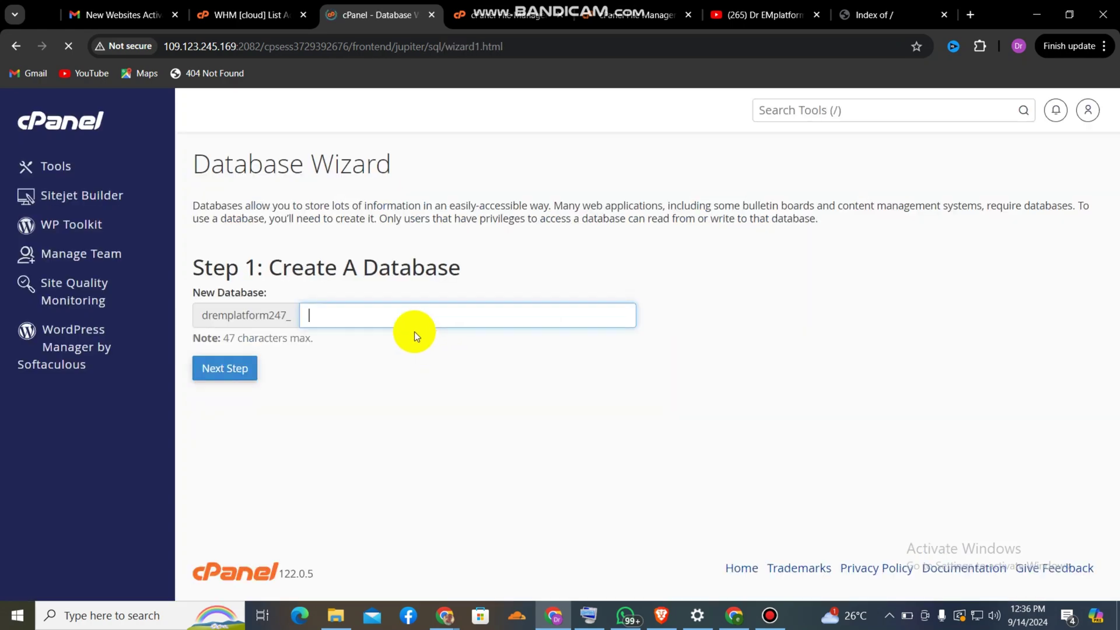
click(391, 321)
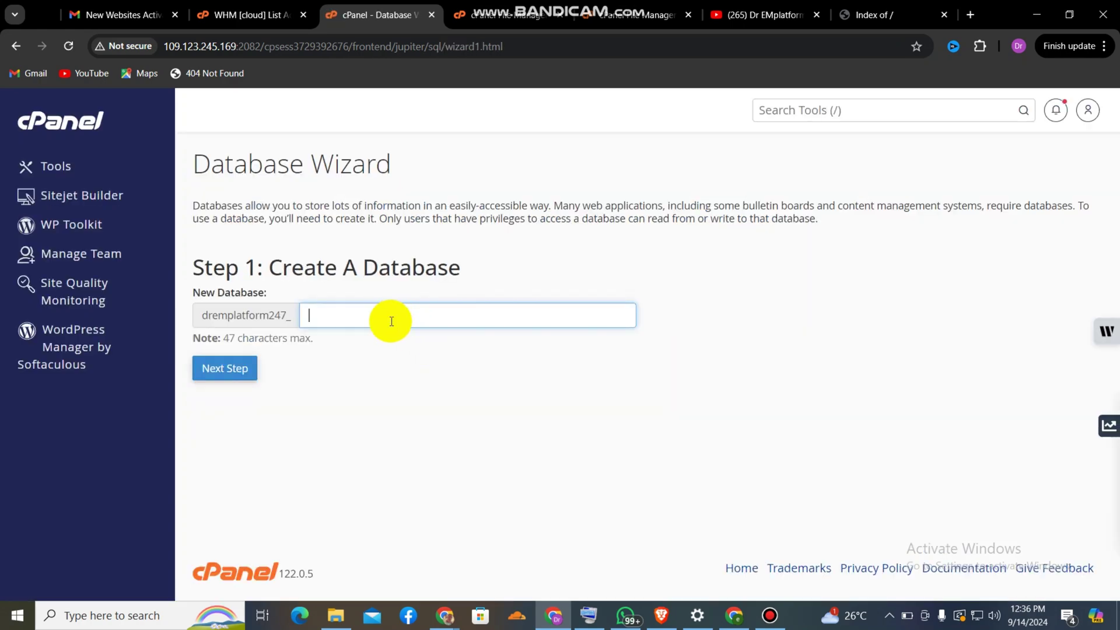
text(sto)
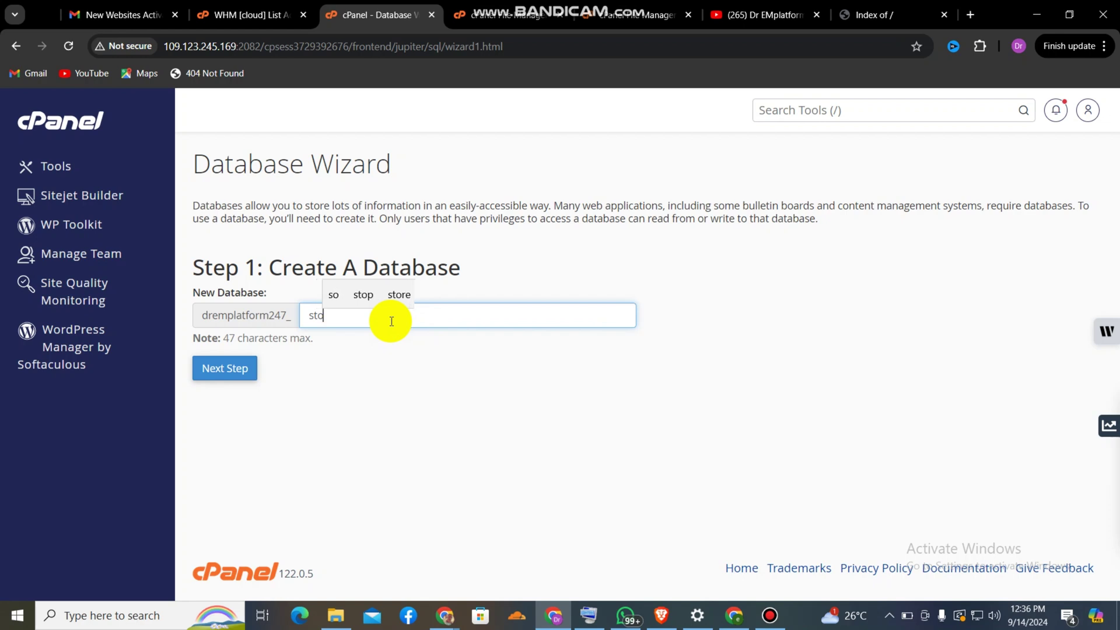
text(re)
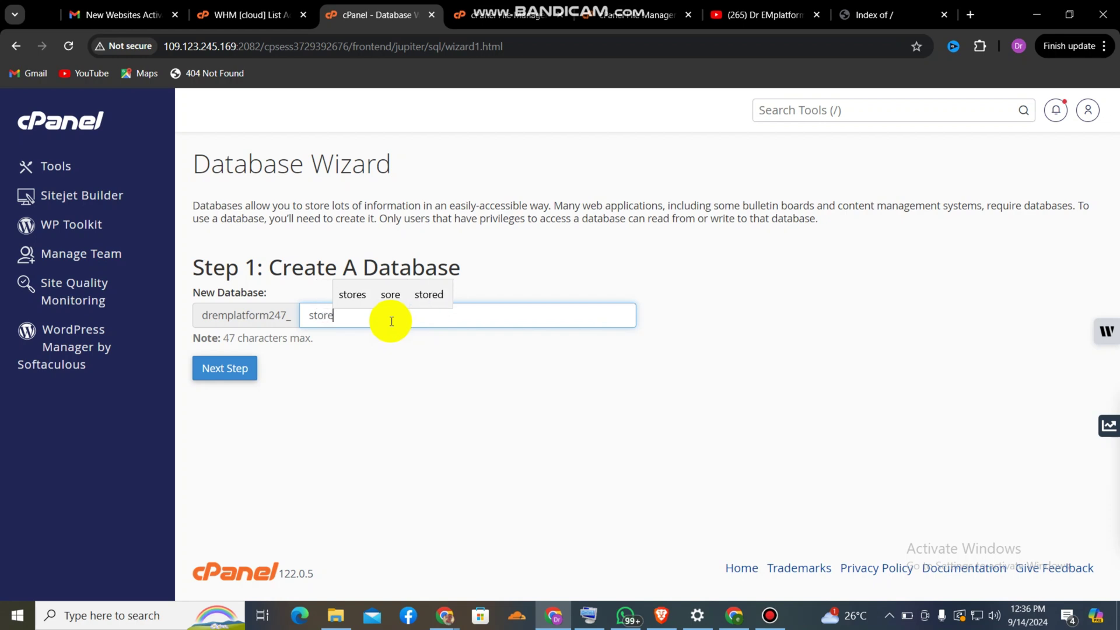
click(208, 372)
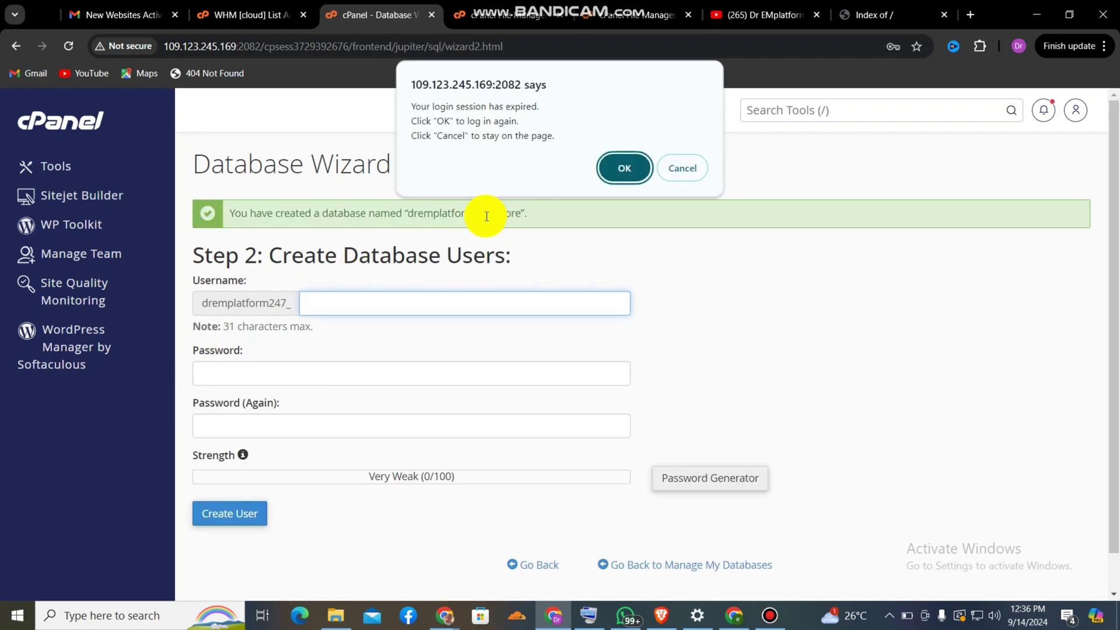
click(622, 171)
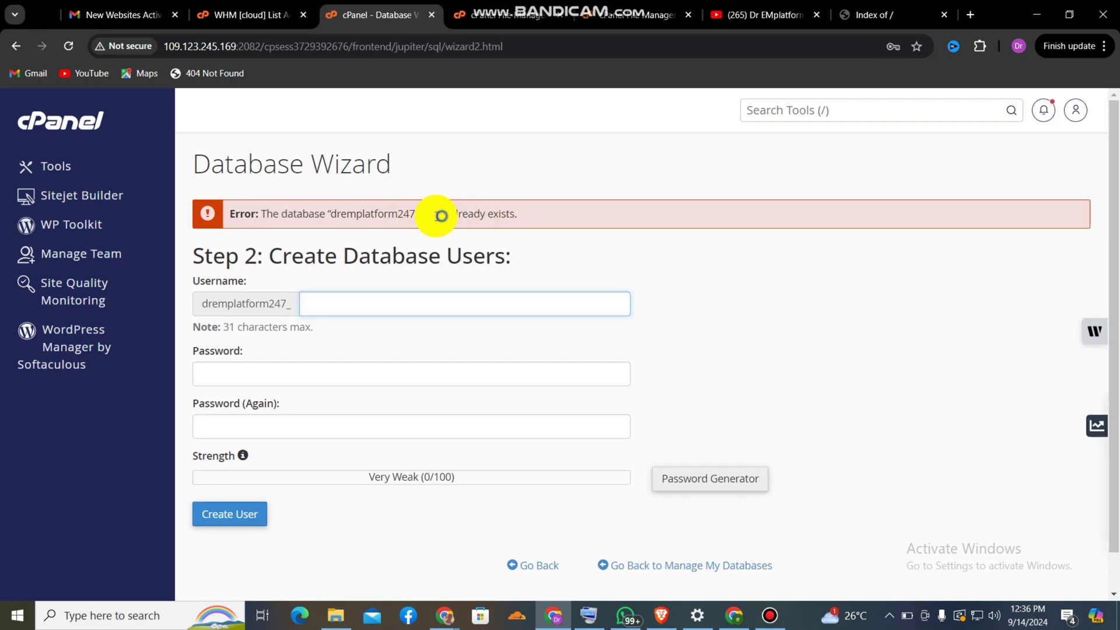
Create database user 'store' with the saved strong password entered twice.
drag(439, 215, 332, 218)
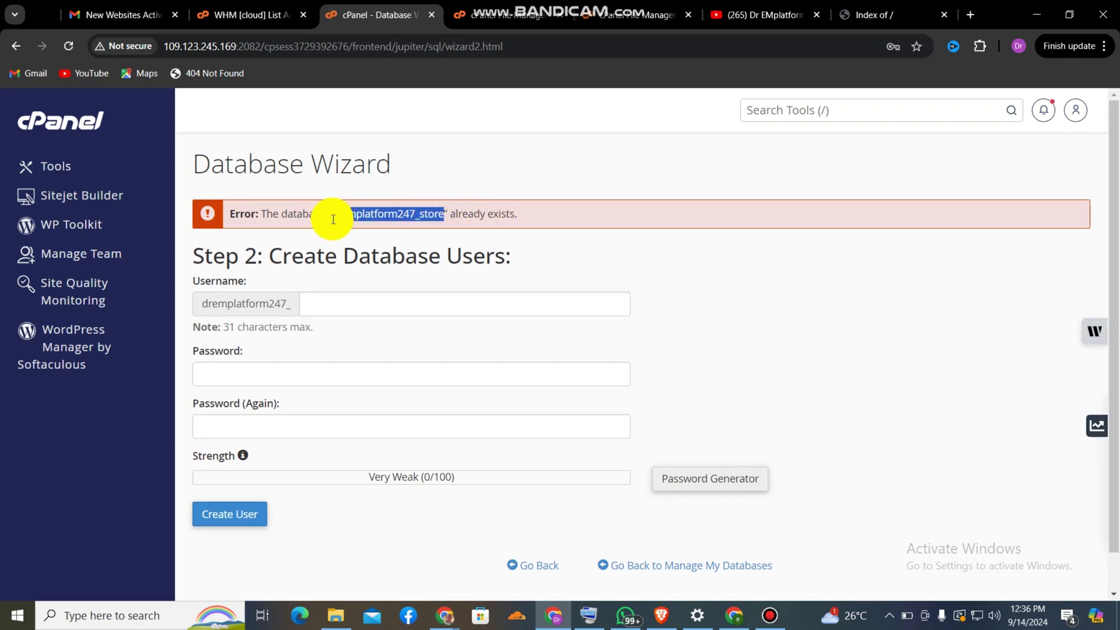
right_click(332, 220)
click(365, 242)
click(320, 302)
text(s)
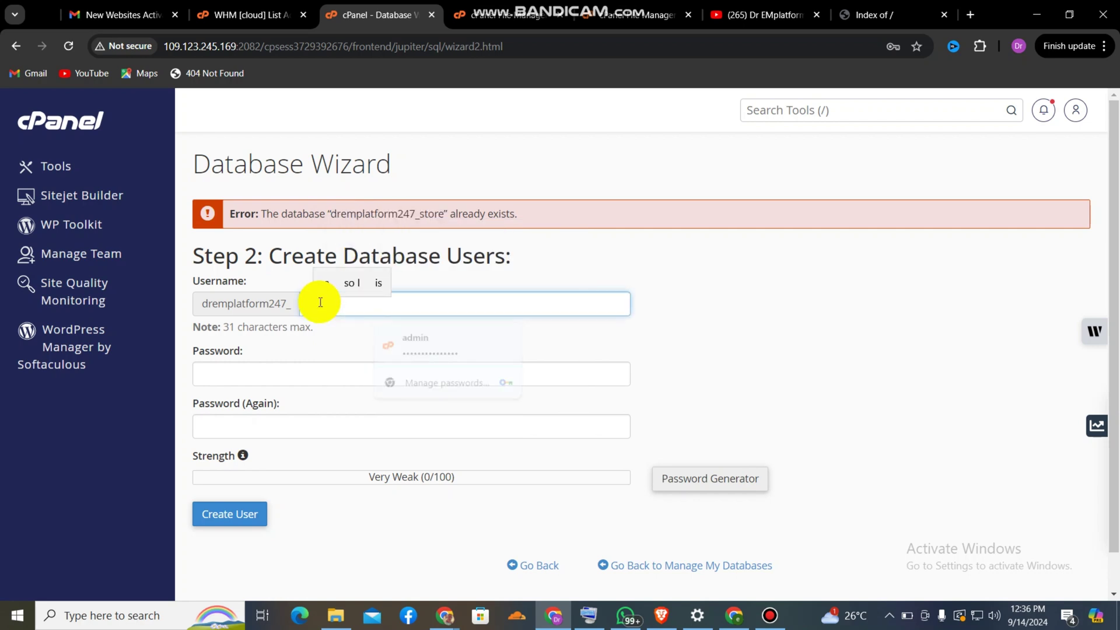
text(tore)
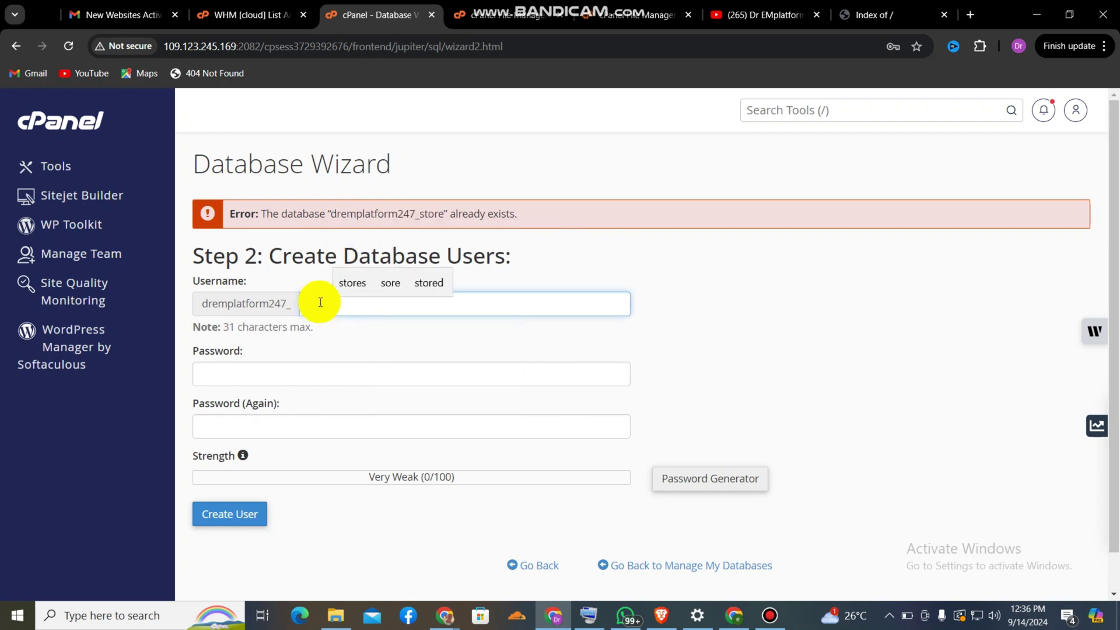
click(315, 380)
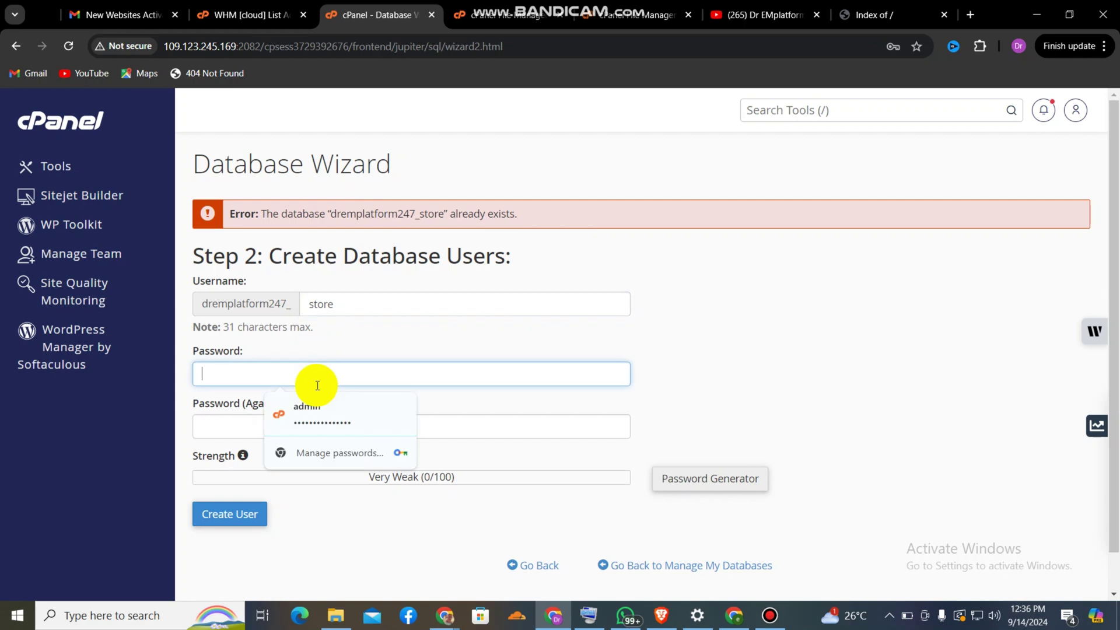
key(ctrl+v)
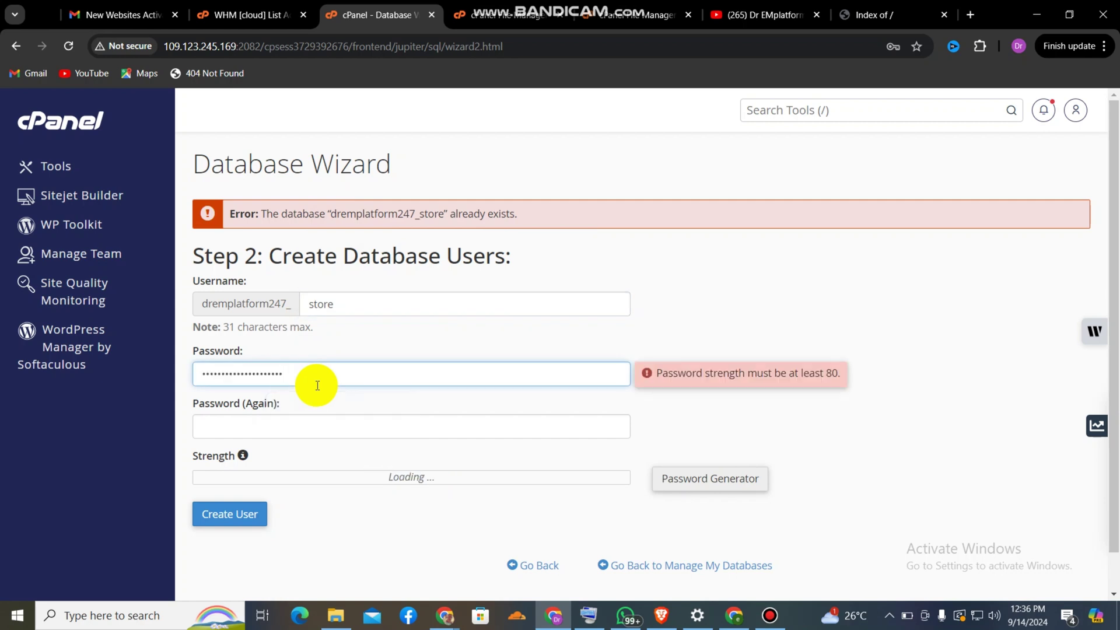
click(311, 428)
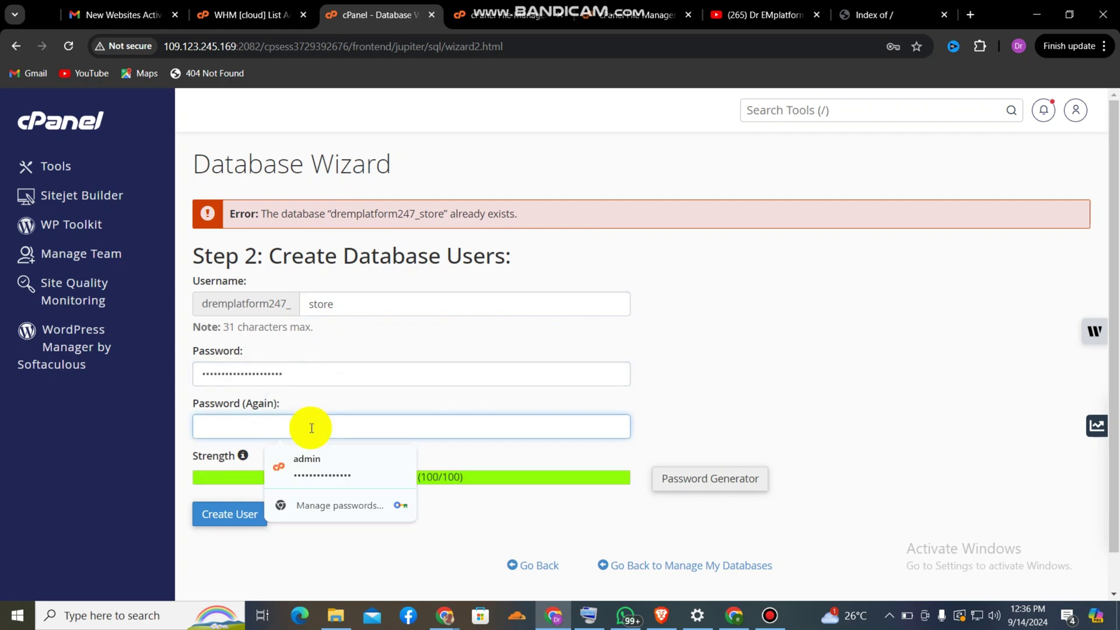
key(ctrl+v)
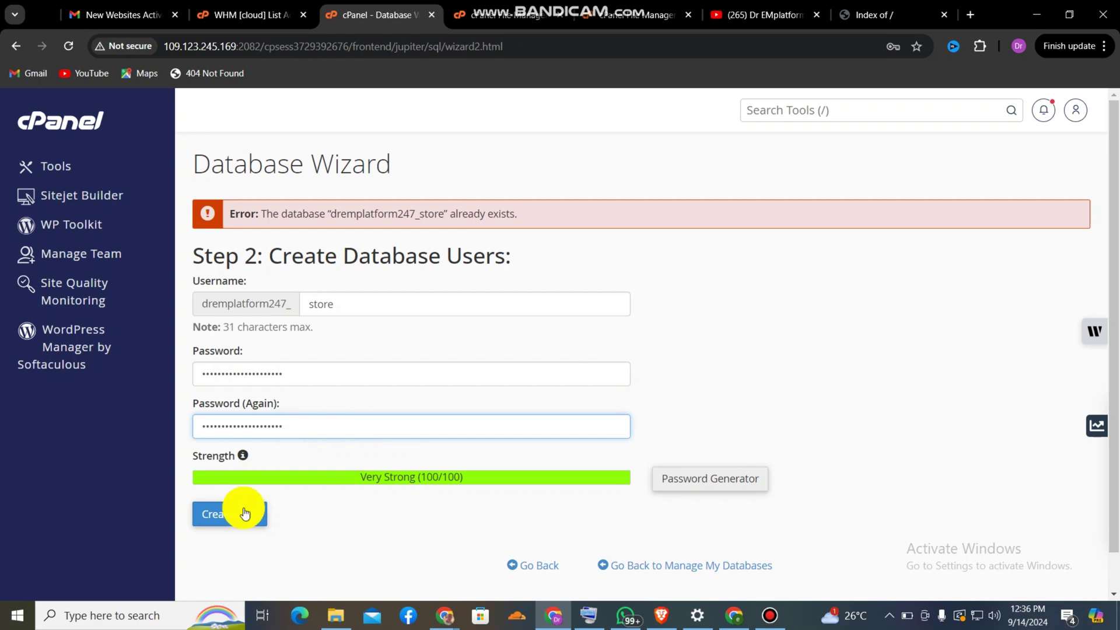
click(241, 515)
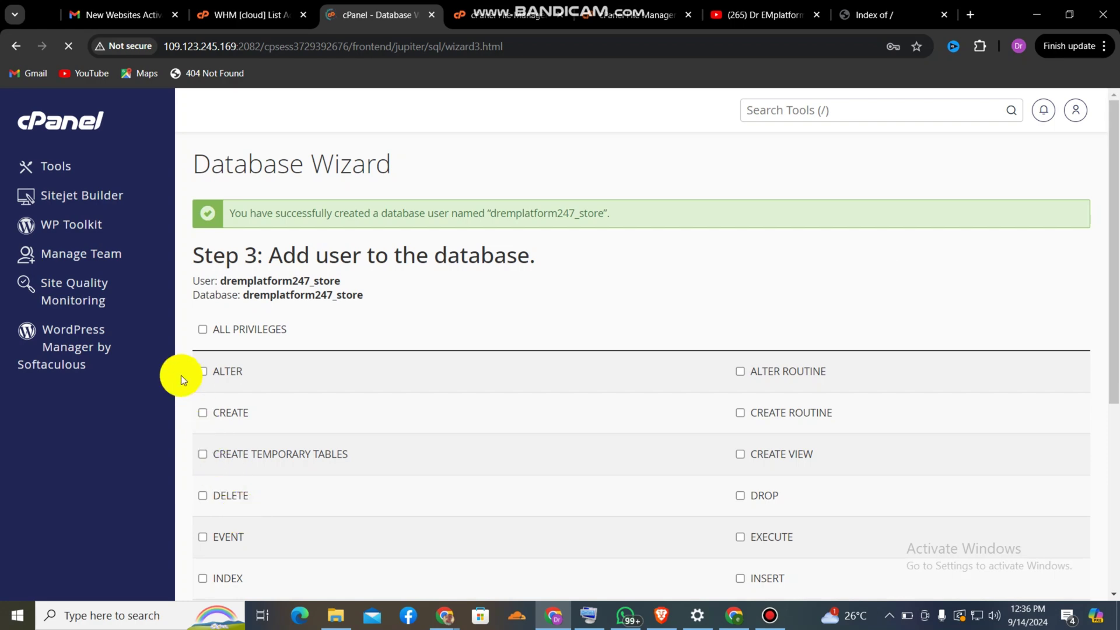
Grant the store user ALL PRIVILEGES on the store database.
click(202, 328)
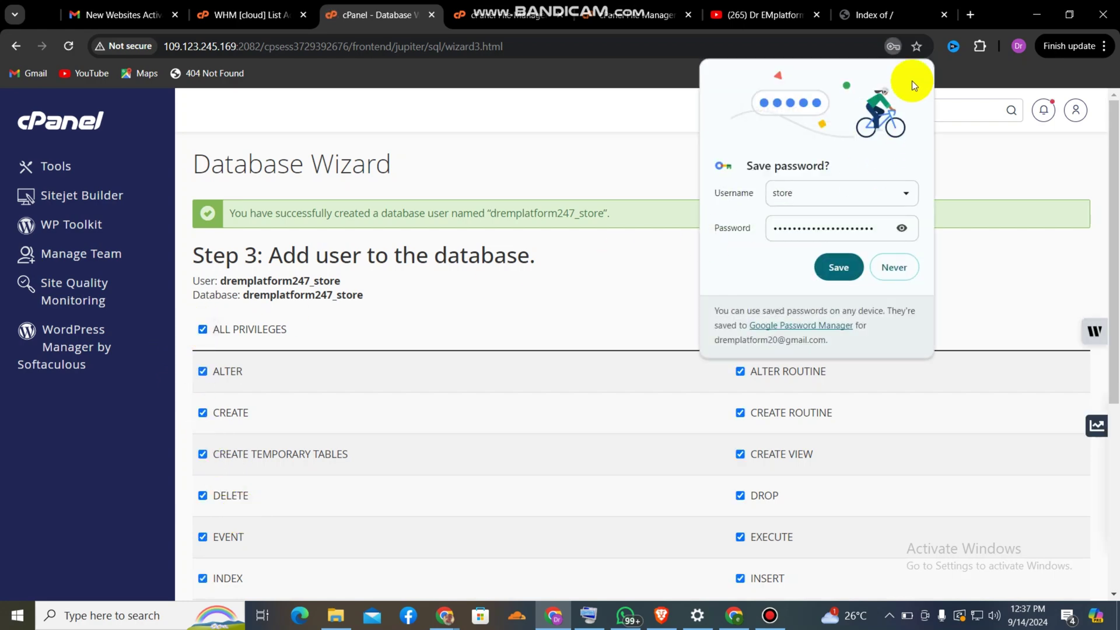
scroll(593, 338, down, 5)
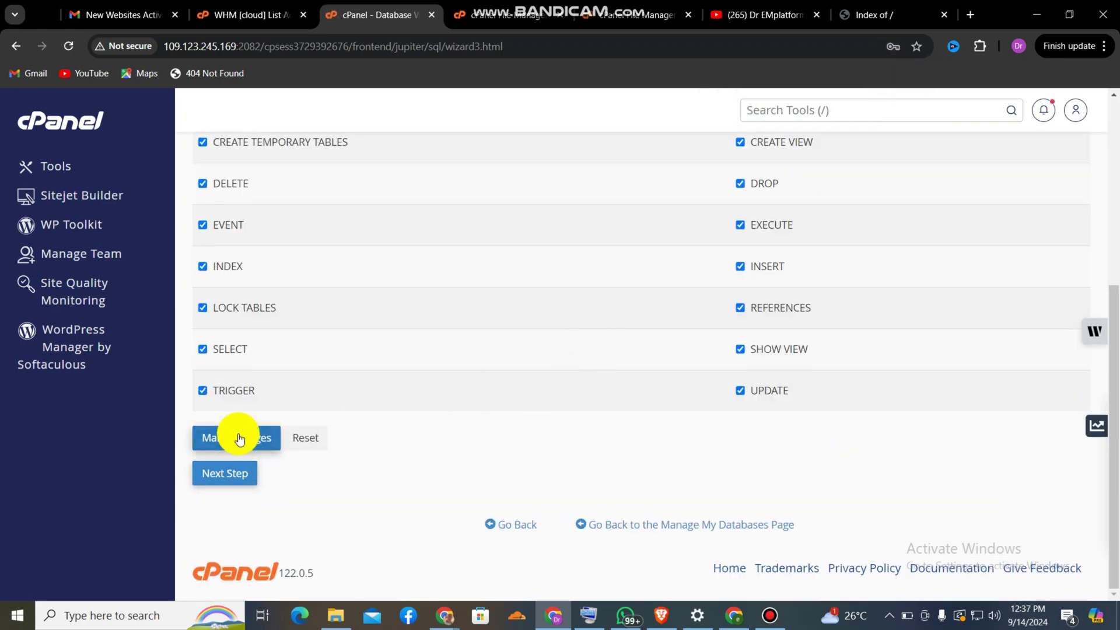
click(240, 439)
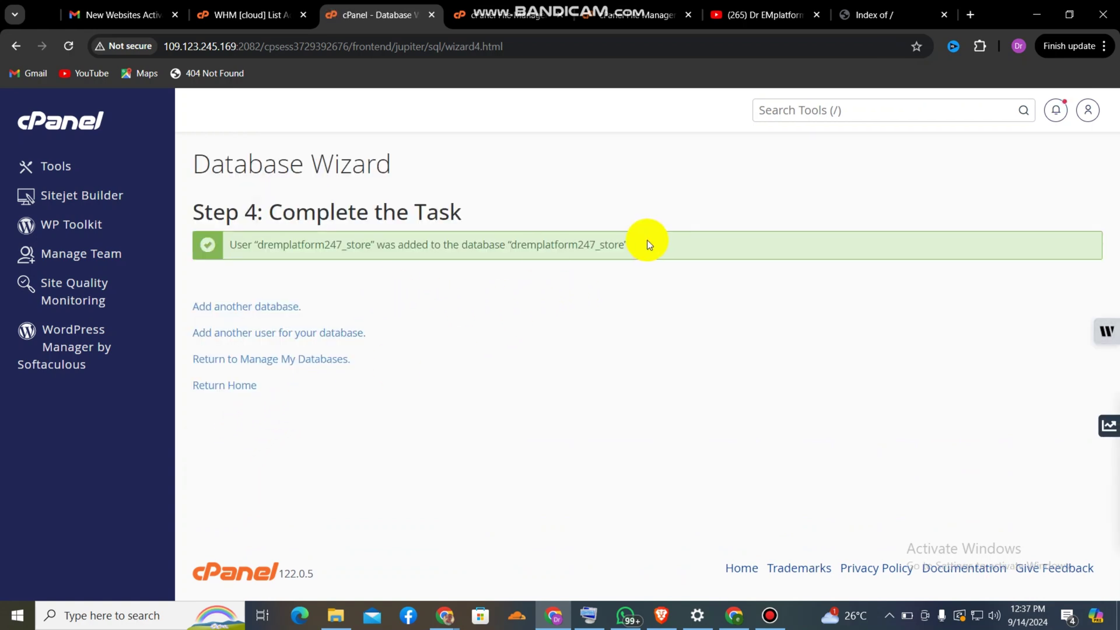
Open the DB folder, select hyiprio.sql and v2-5.sql, then view store.dremplatform247.online's empty Index of / page.
click(510, 13)
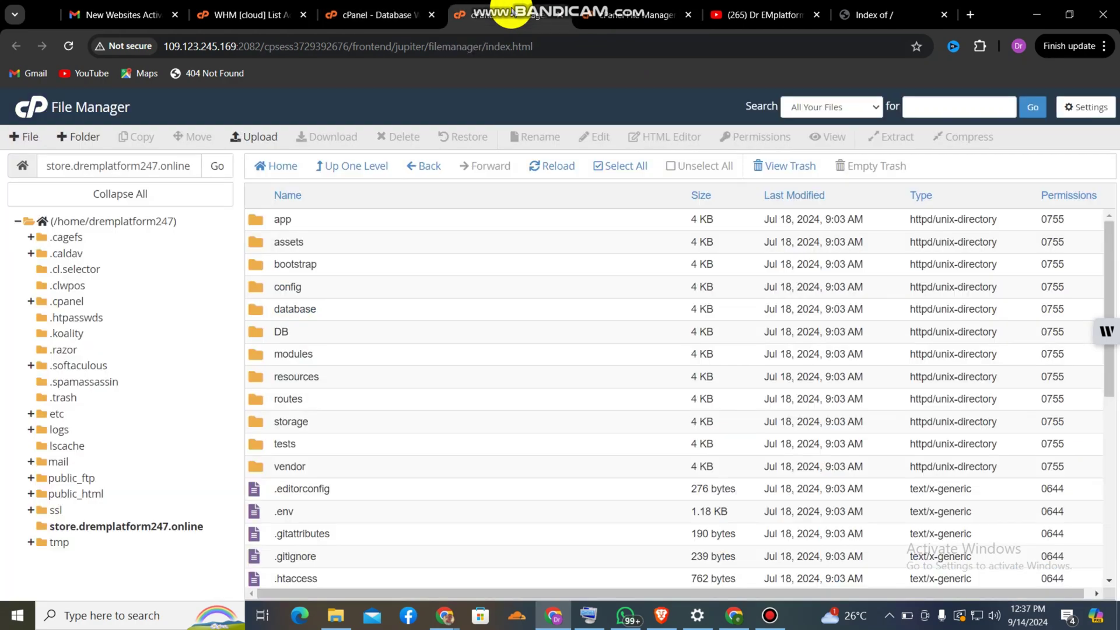
scroll(396, 379, down, 7)
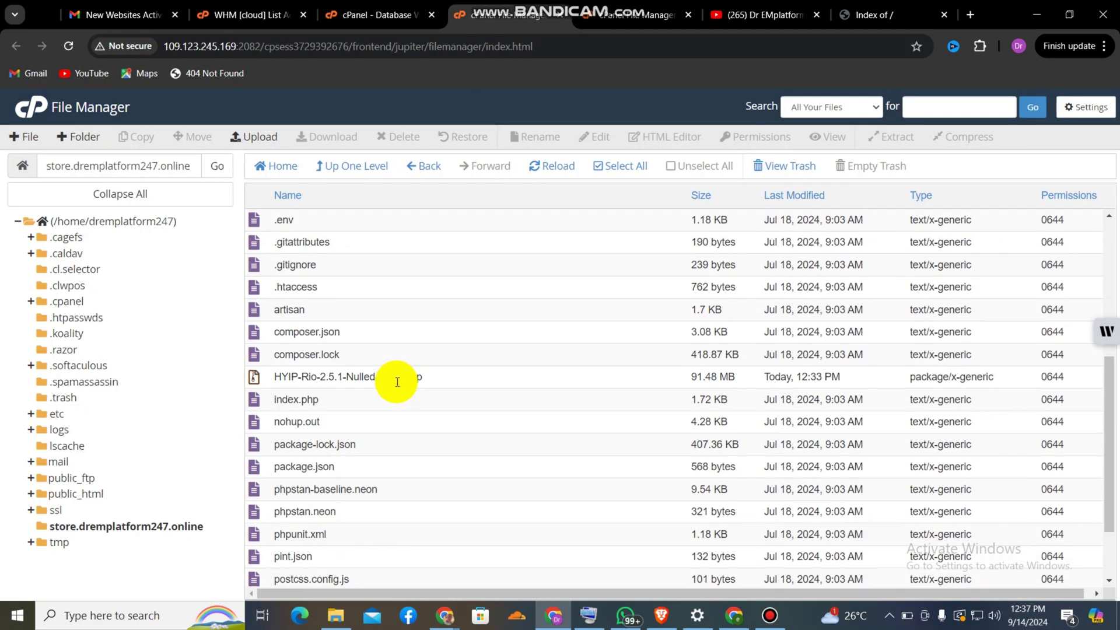
scroll(396, 384, up, 7)
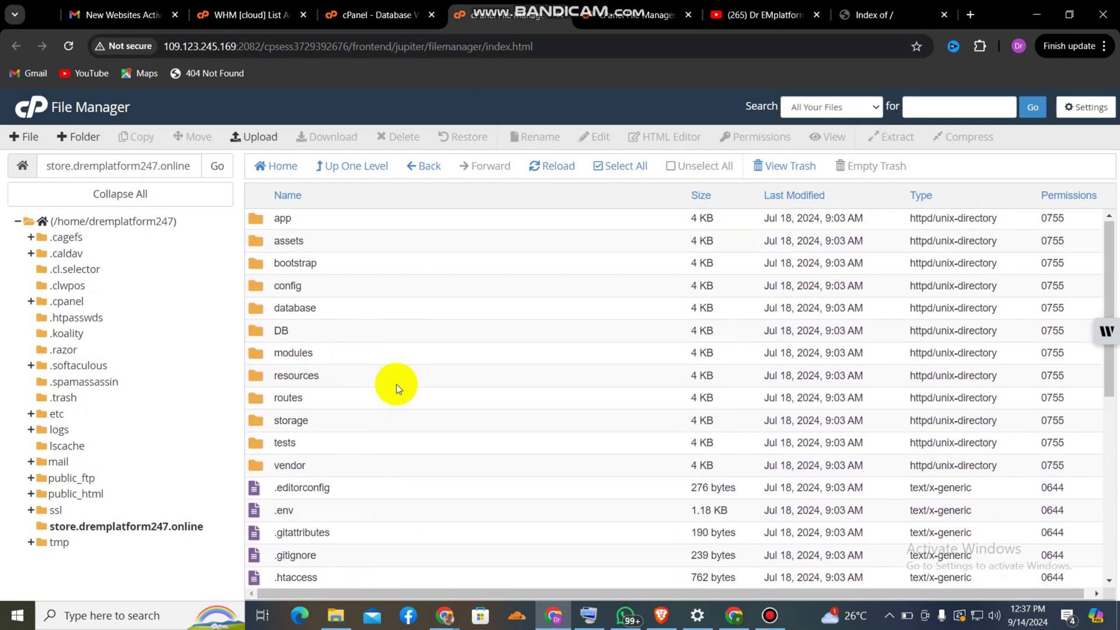
click(337, 349)
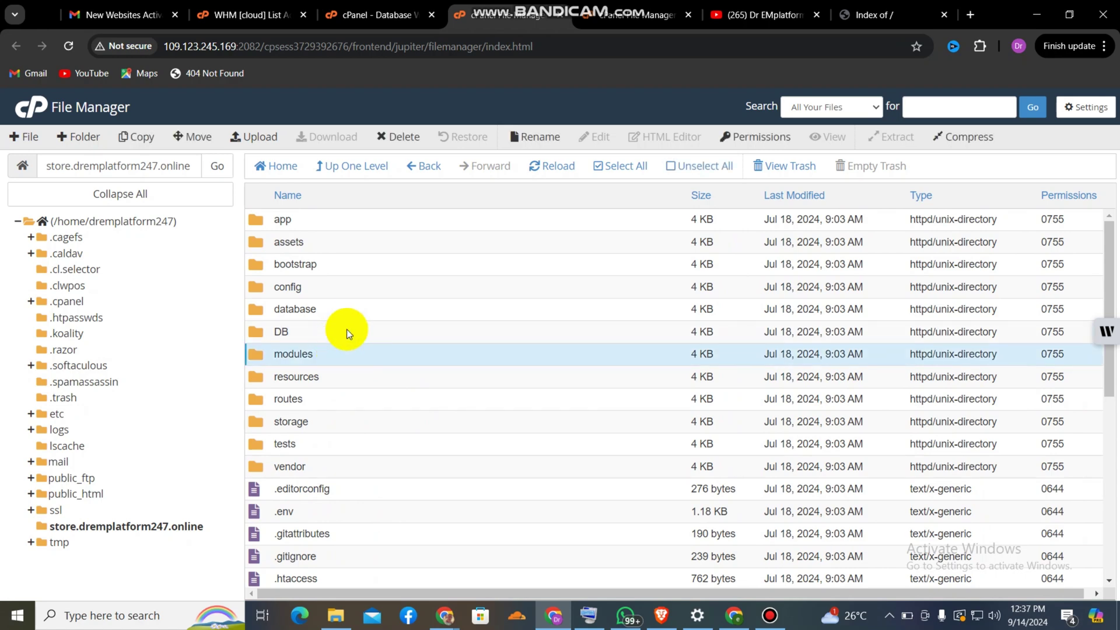
double_click(348, 330)
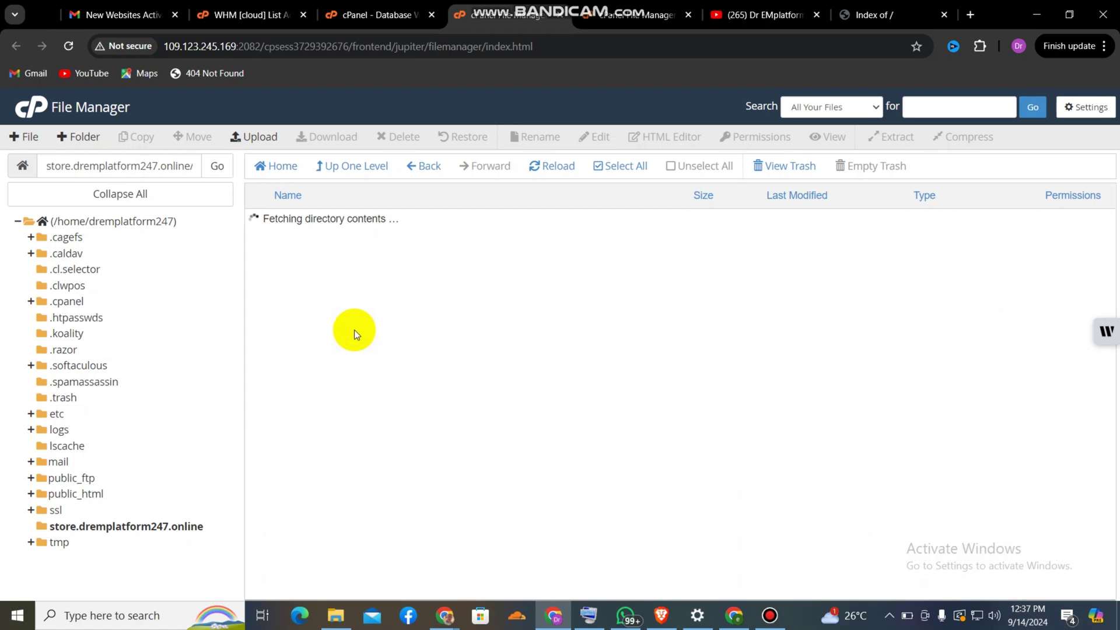
drag(418, 224, 418, 251)
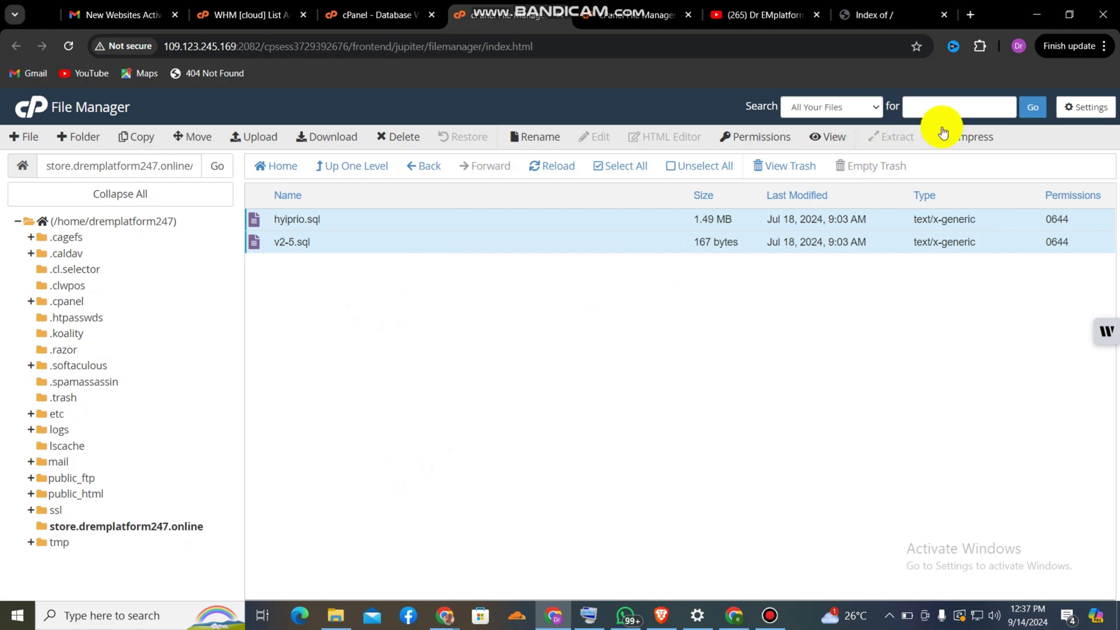
click(901, 14)
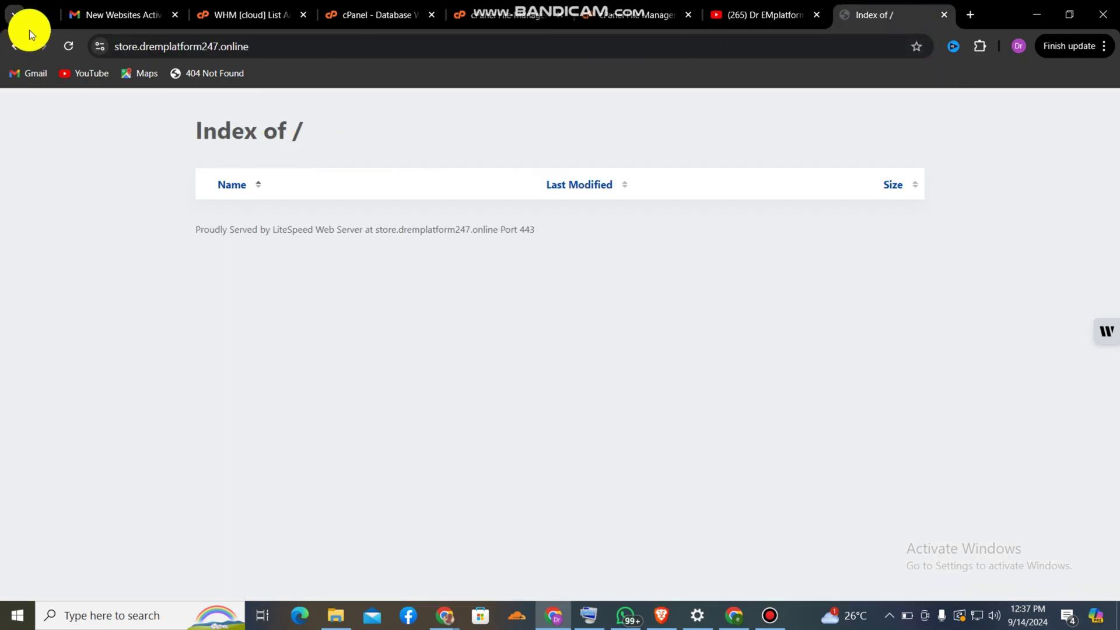
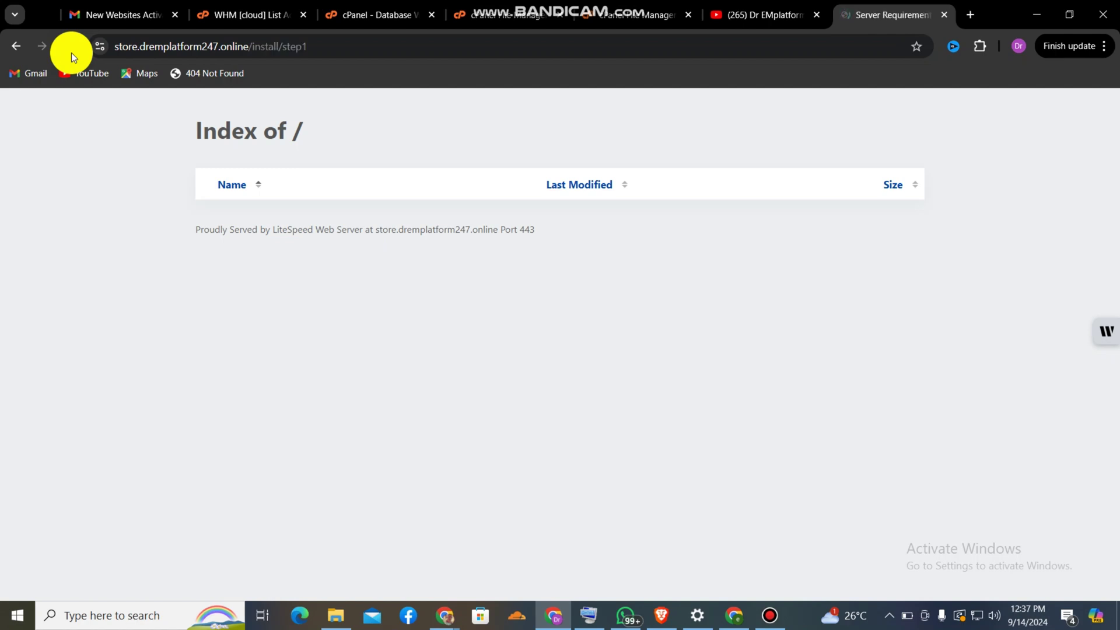
Pass the requirements check and activate the licence with the purchase code.
scroll(393, 239, down, 1)
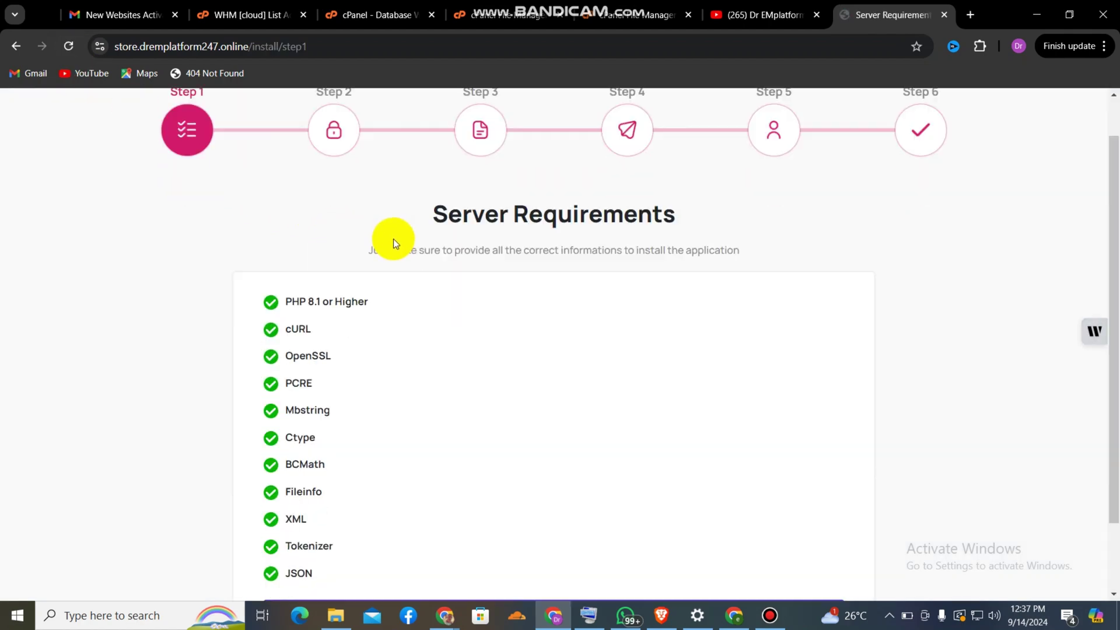
scroll(393, 239, down, 2)
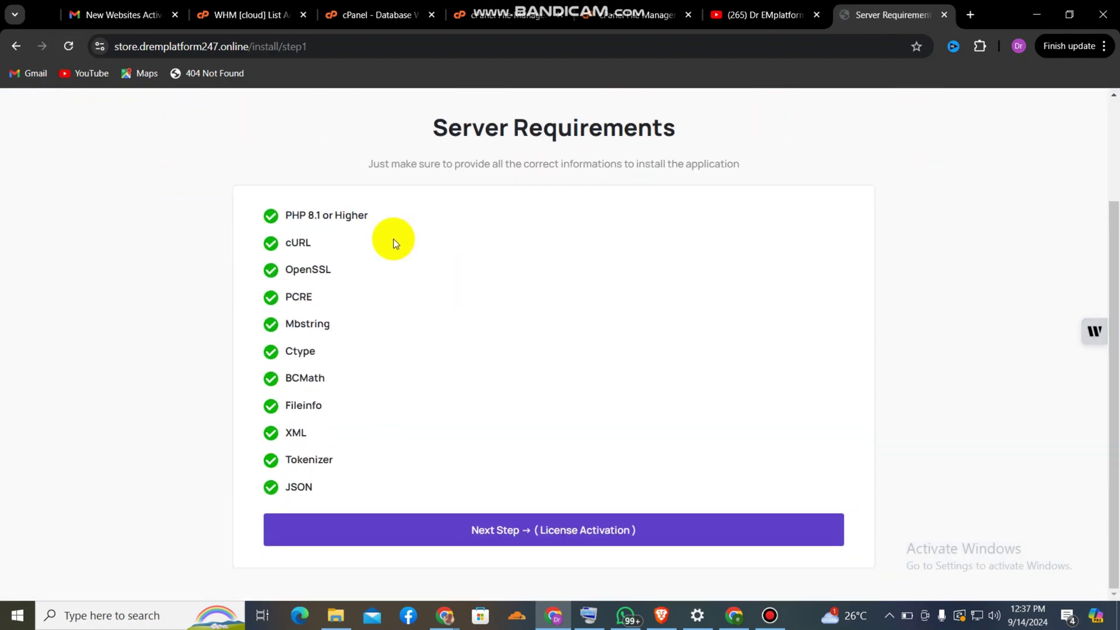
click(373, 537)
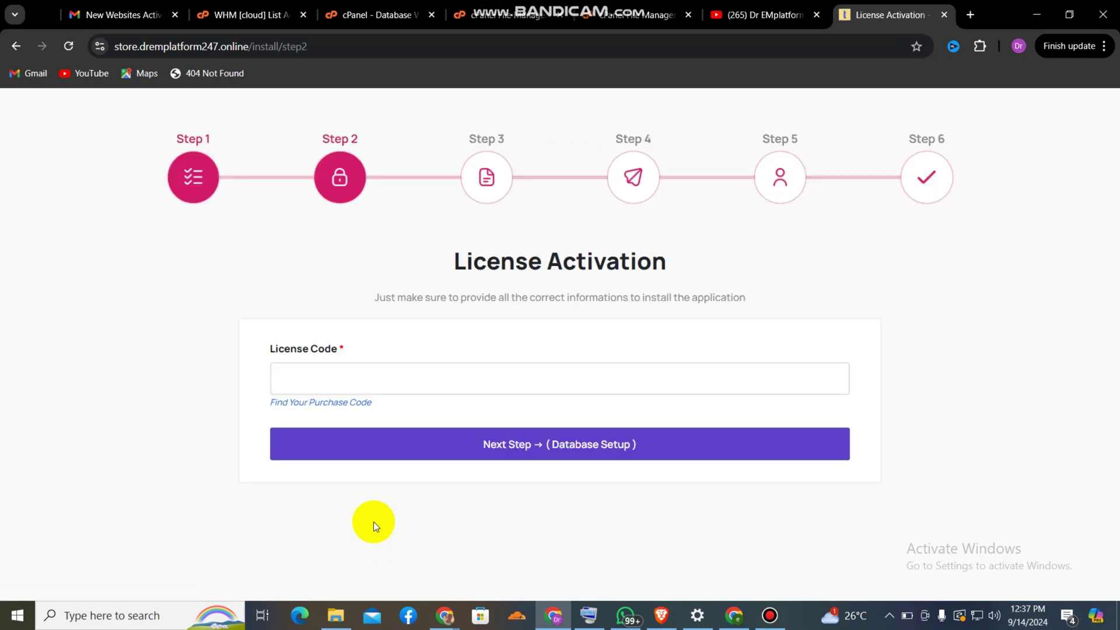
click(331, 379)
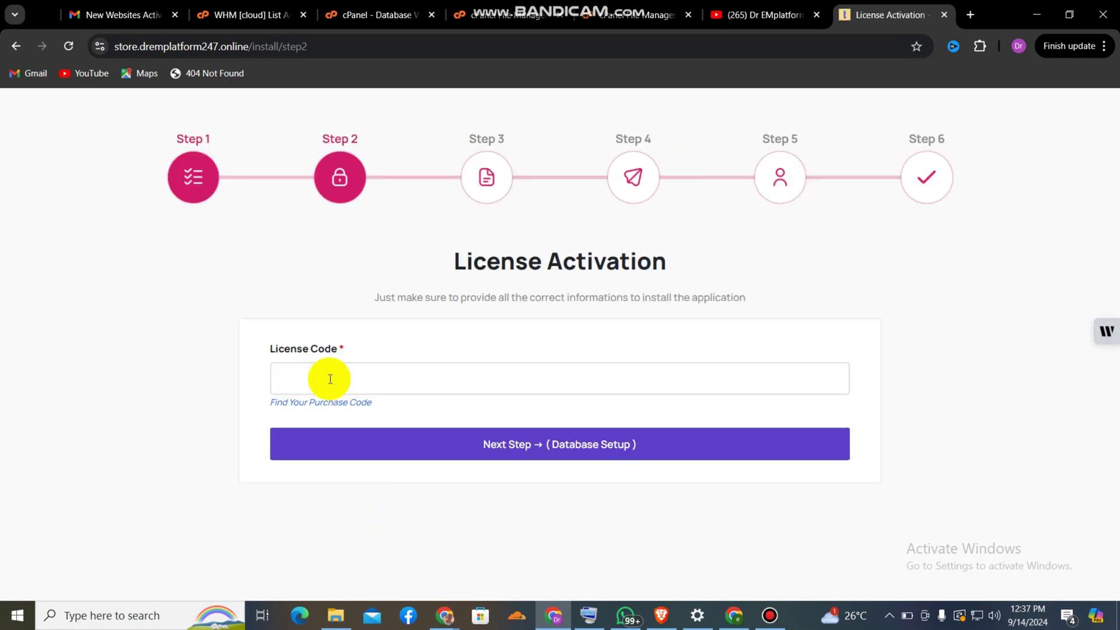
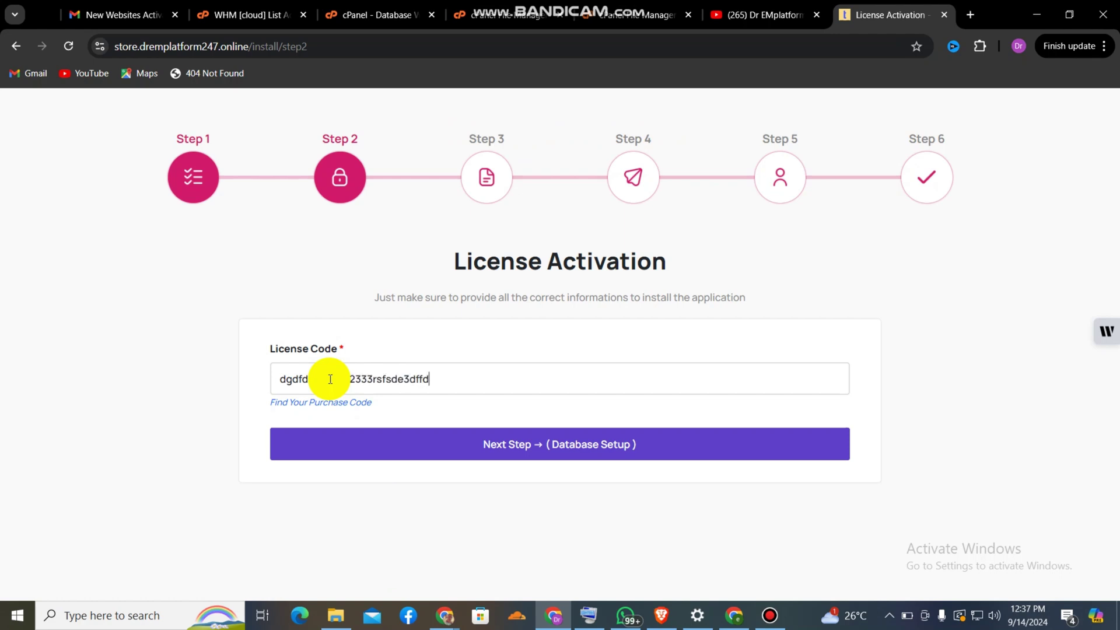
click(372, 442)
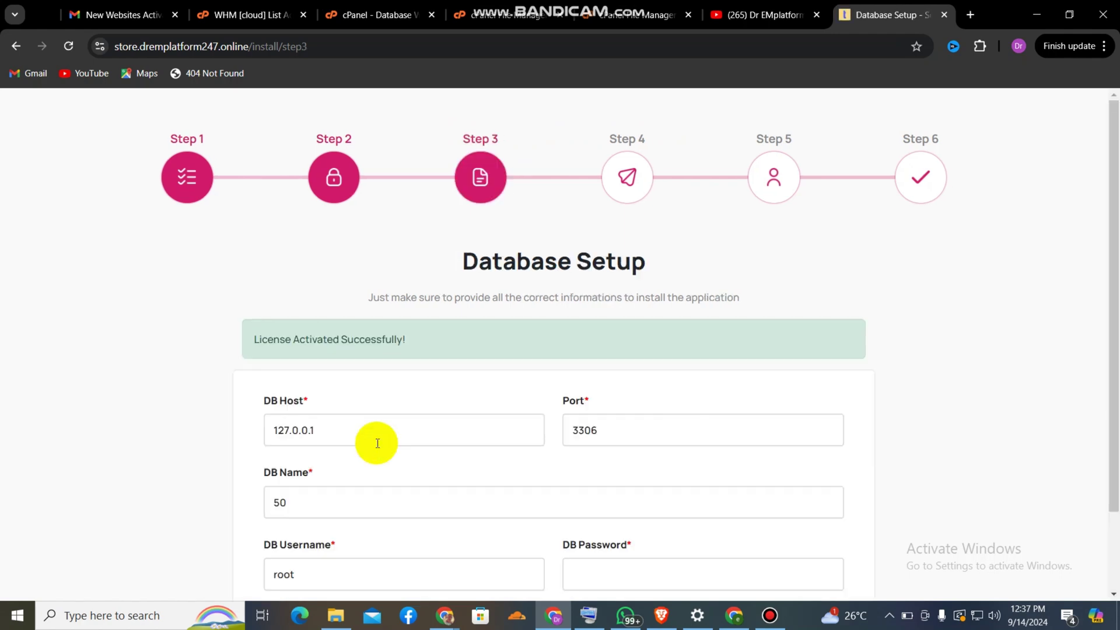
Set DB Host to localhost and DB Name to dremplatform247_store.
scroll(454, 476, down, 2)
click(338, 333)
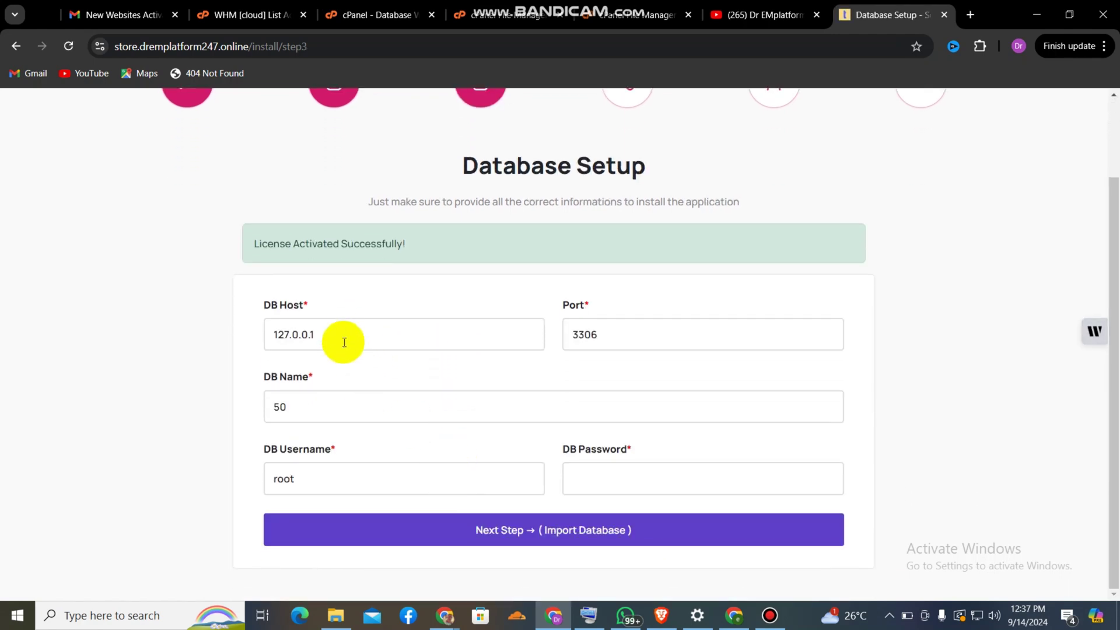
double_click(267, 344)
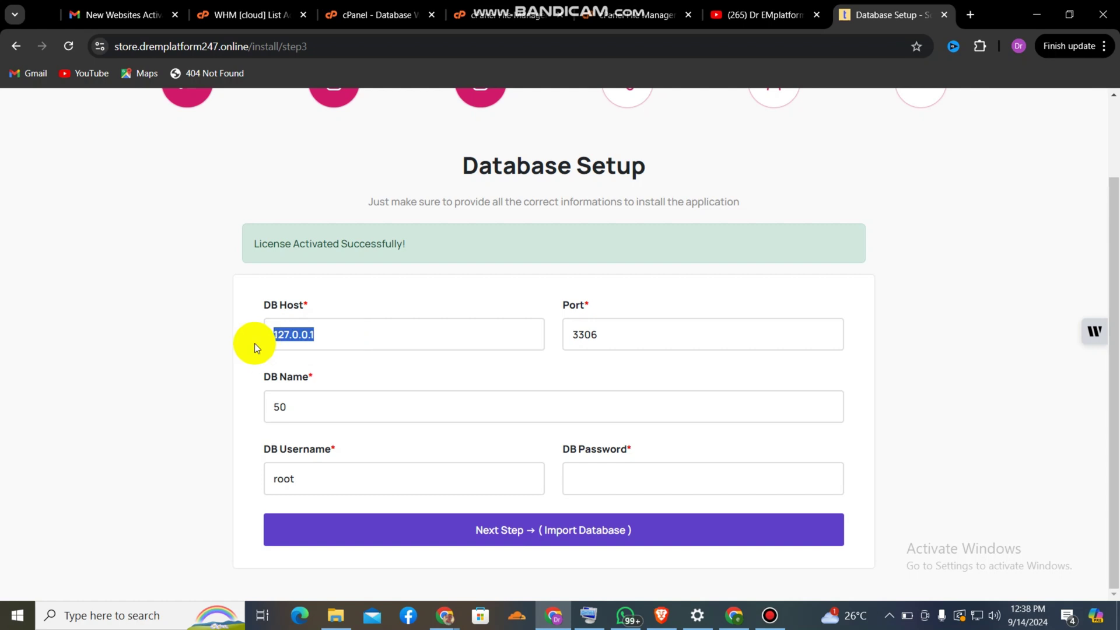
key(BackSpace)
text(loc)
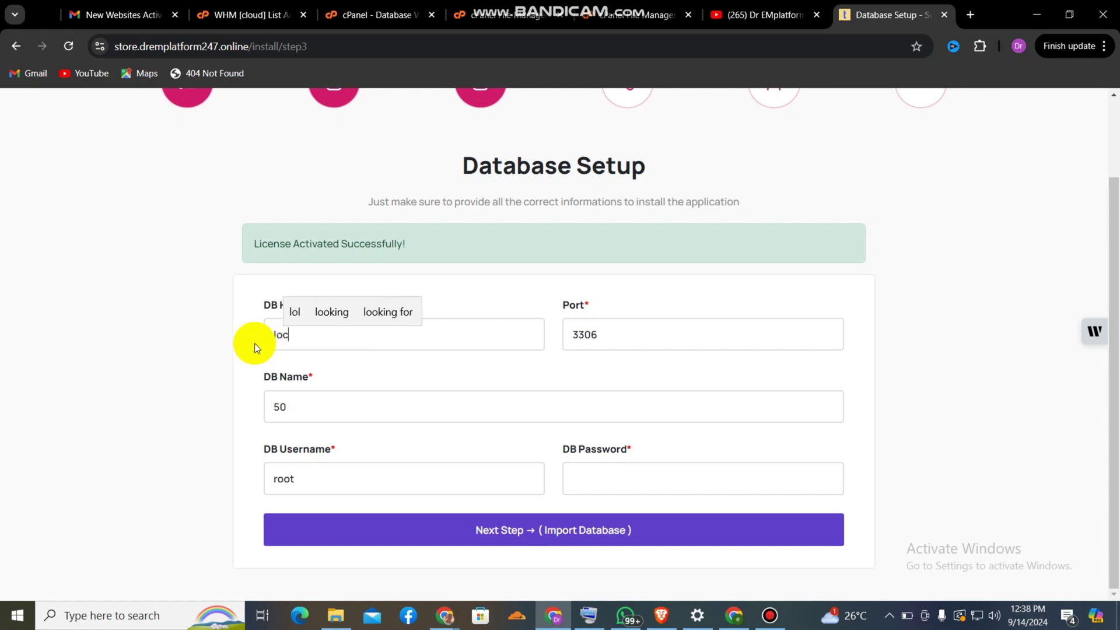
text(al)
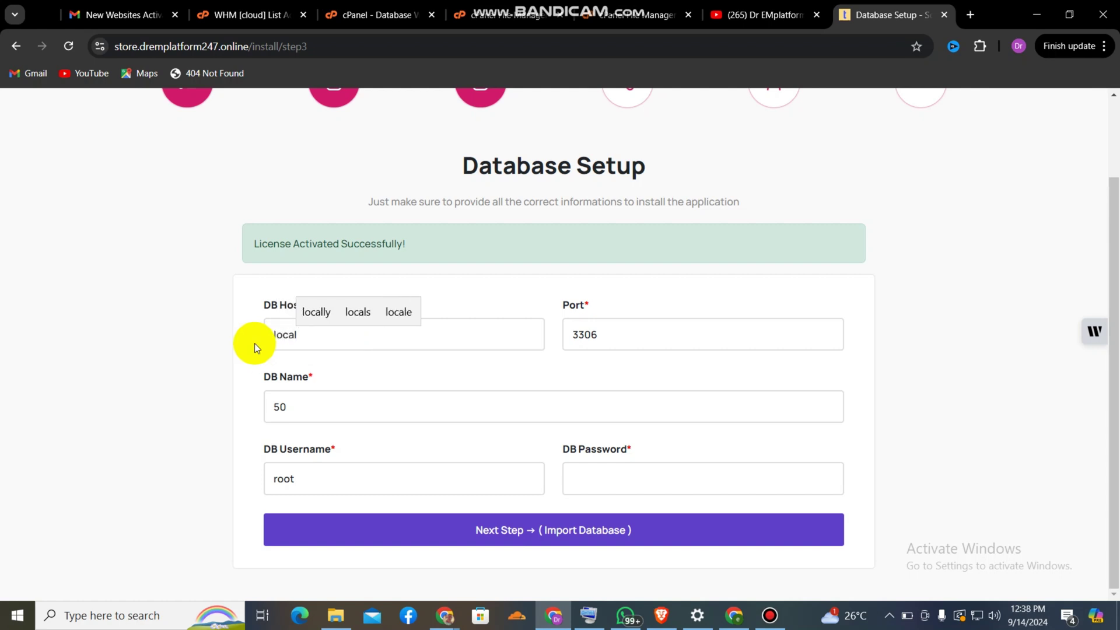
text(host)
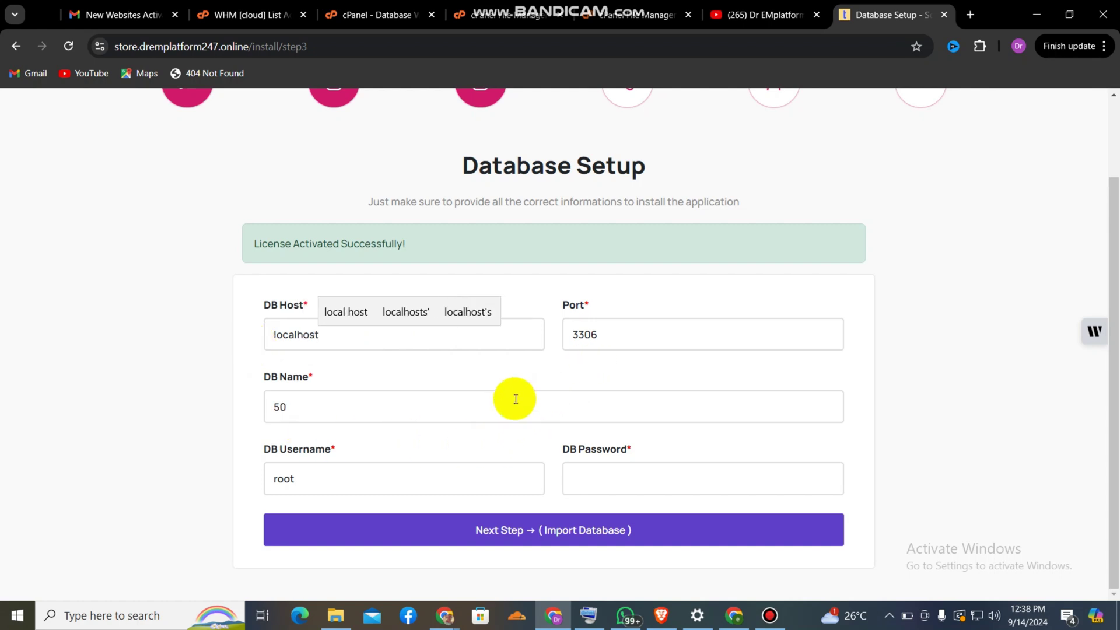
click(387, 406)
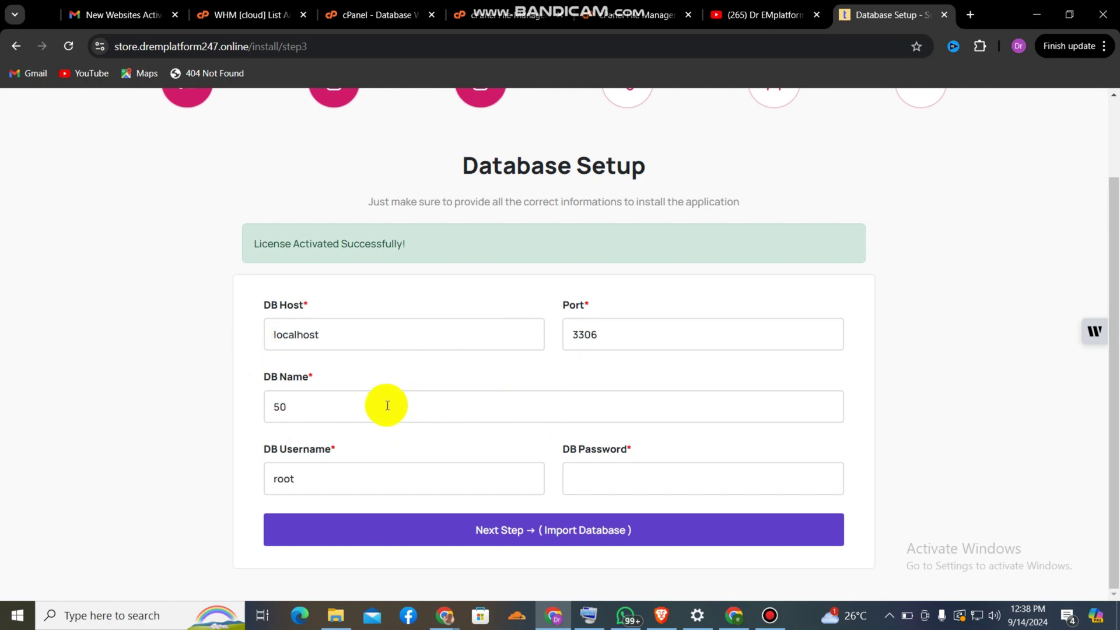
key(ctrl+a)
text(dremplatform247_store)
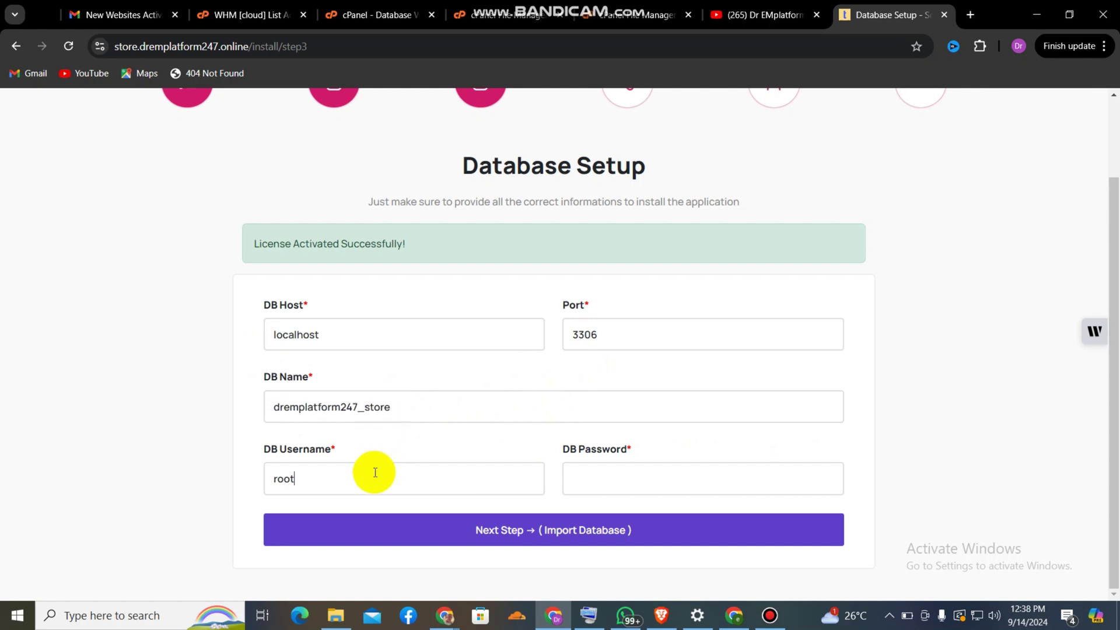
Paste the database username and password, then submit the connection details.
click(375, 472)
key(ctrl+a)
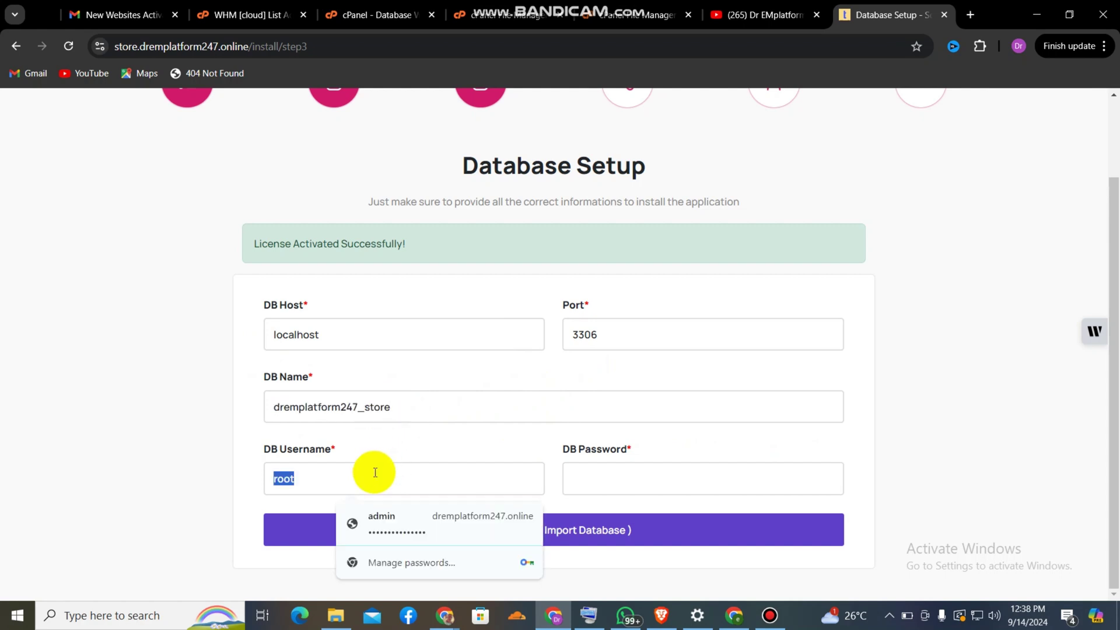
key(ctrl+v)
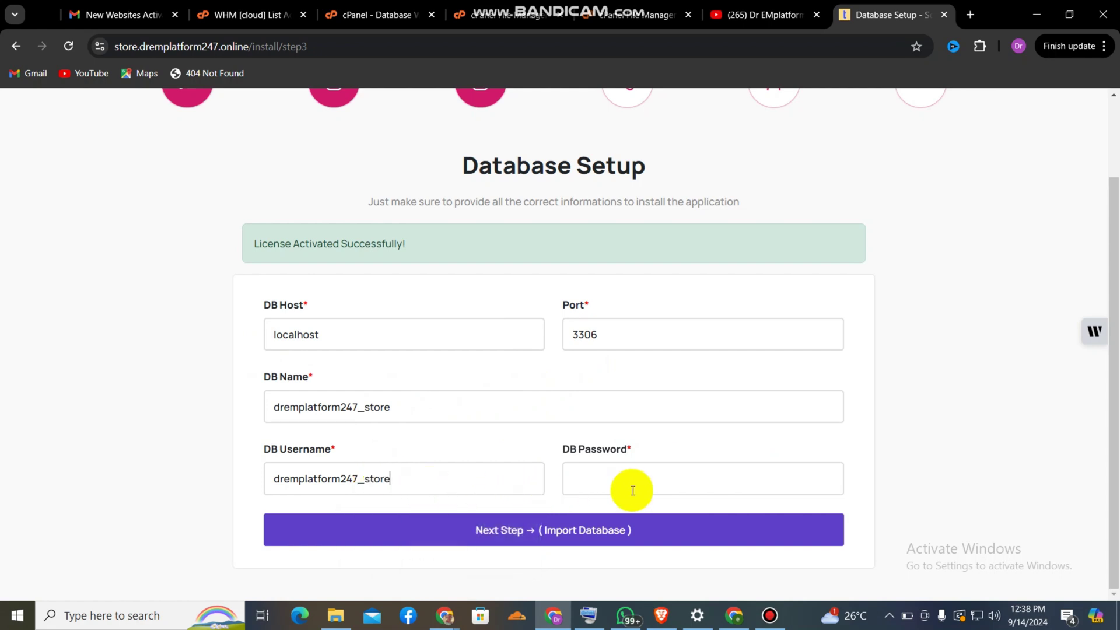
click(633, 490)
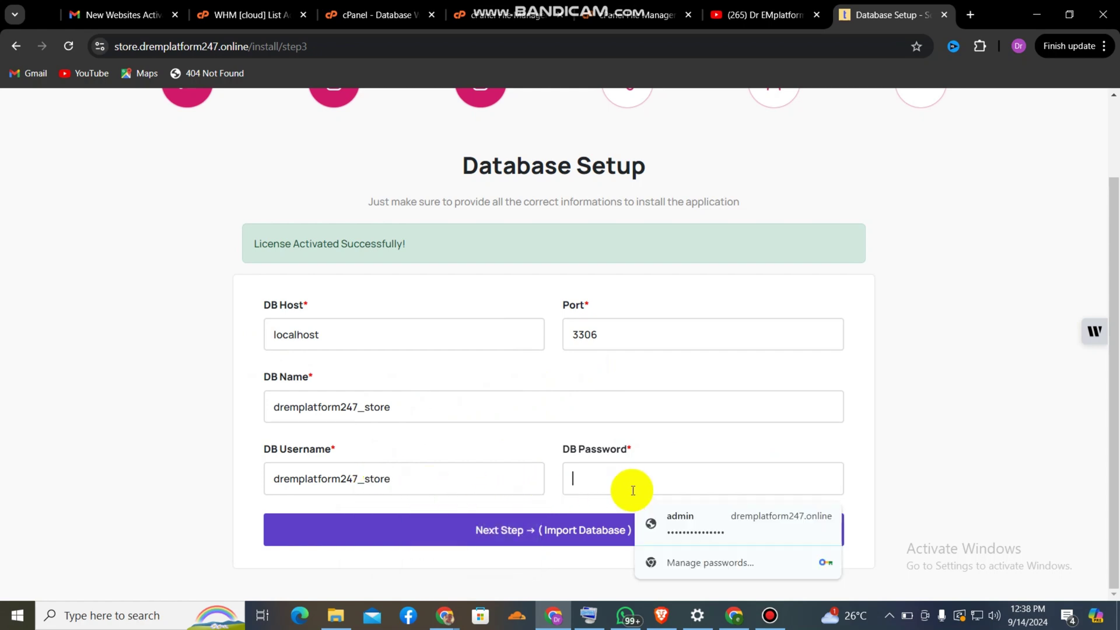
key(ctrl+v)
click(547, 533)
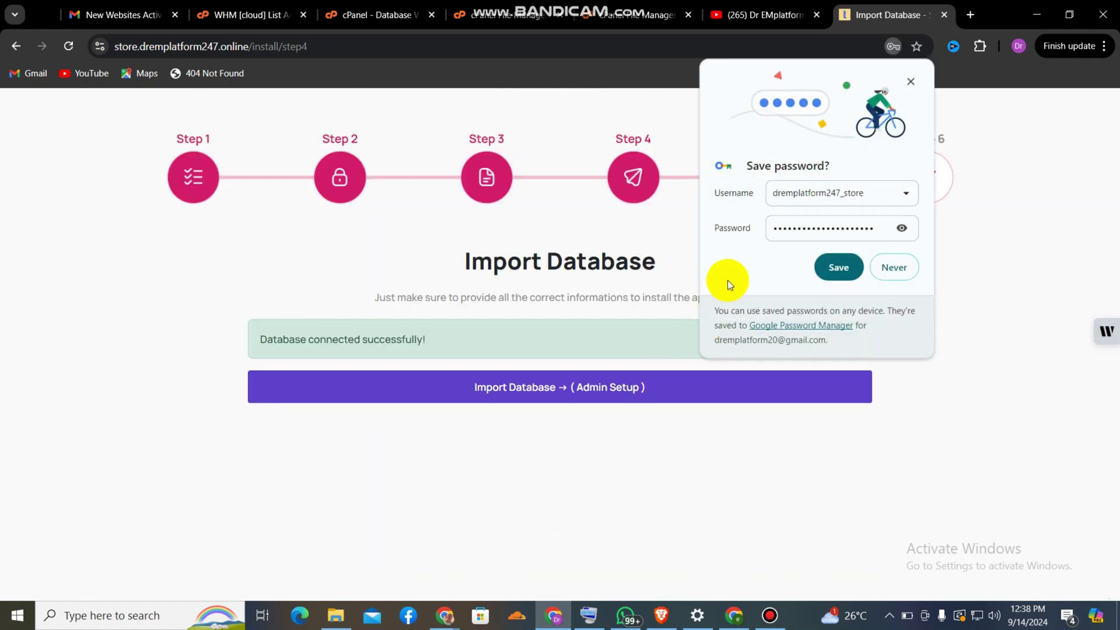
Import the database and enter the admin email, removing a stray duplicate prefix.
click(912, 81)
click(470, 402)
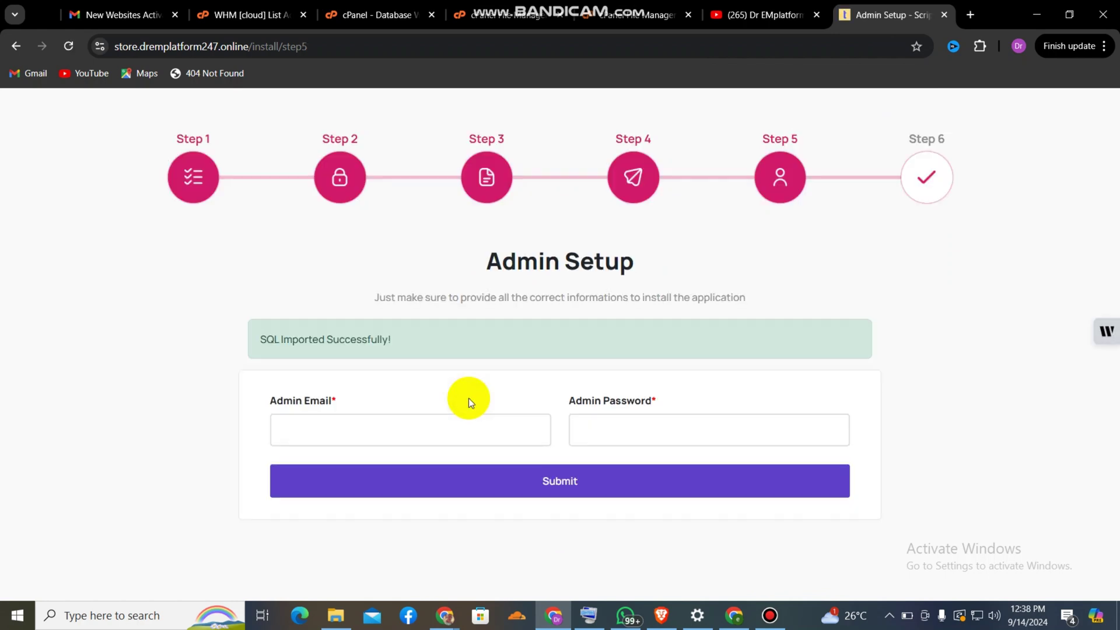
click(413, 423)
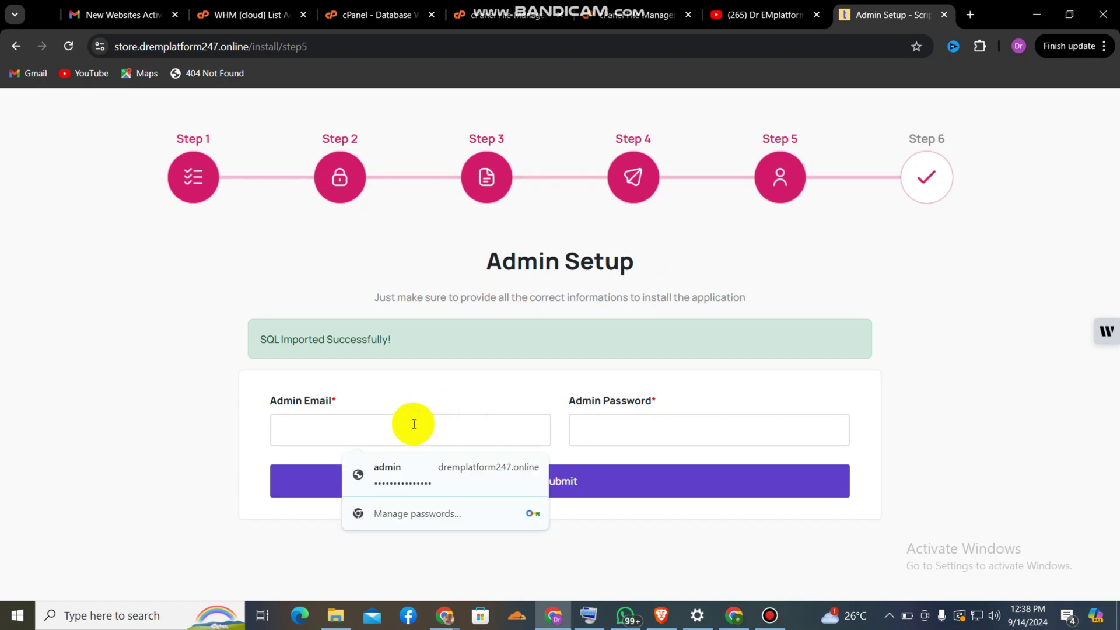
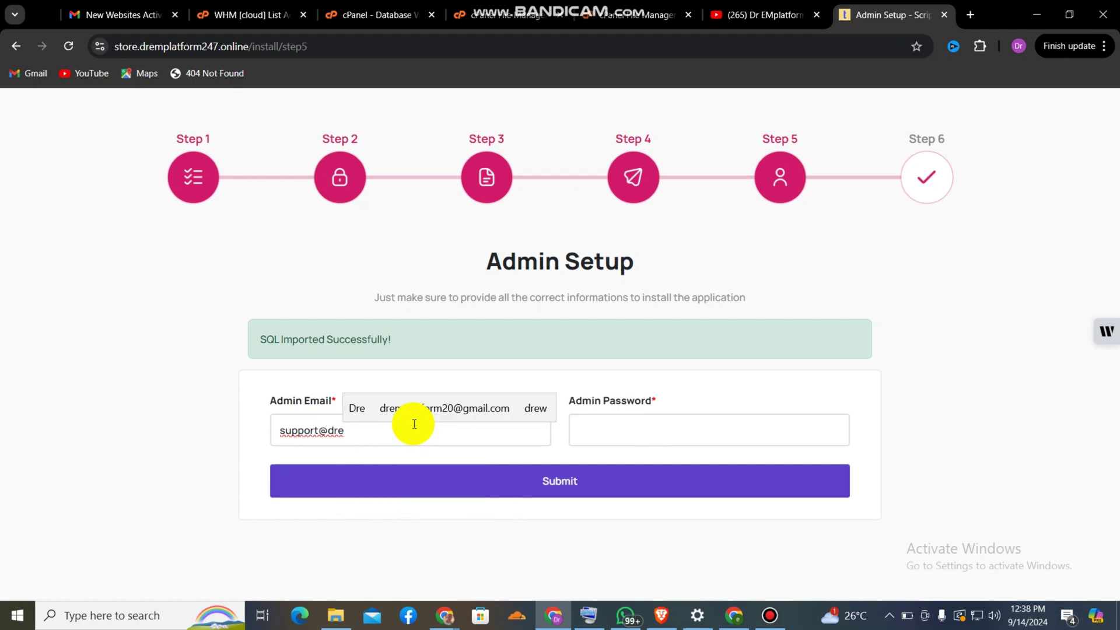
click(435, 411)
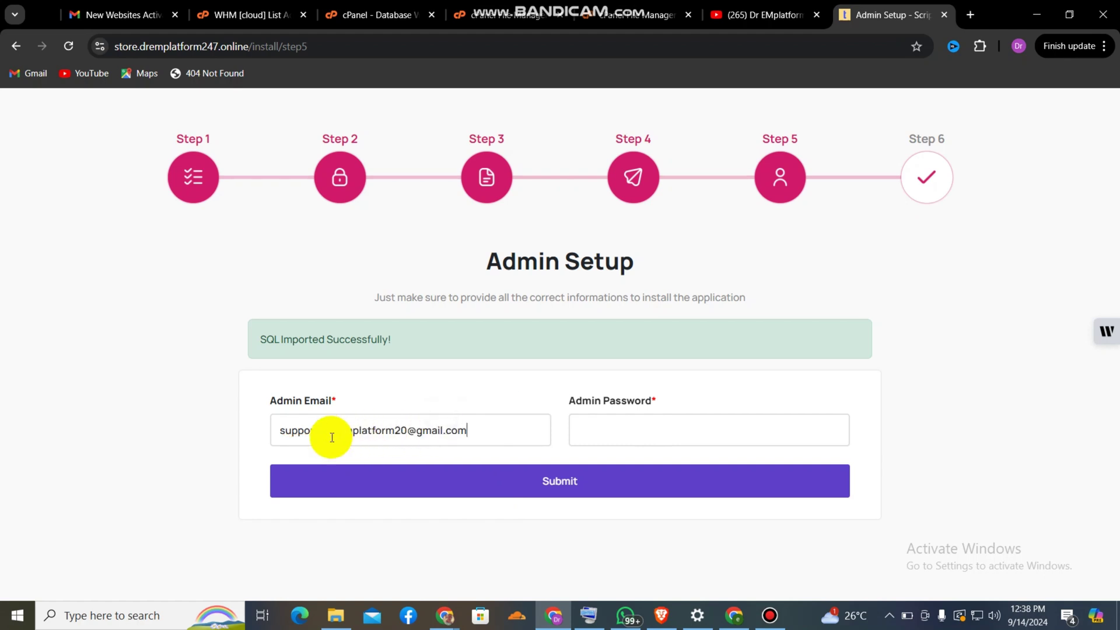
drag(325, 431, 282, 432)
click(283, 431)
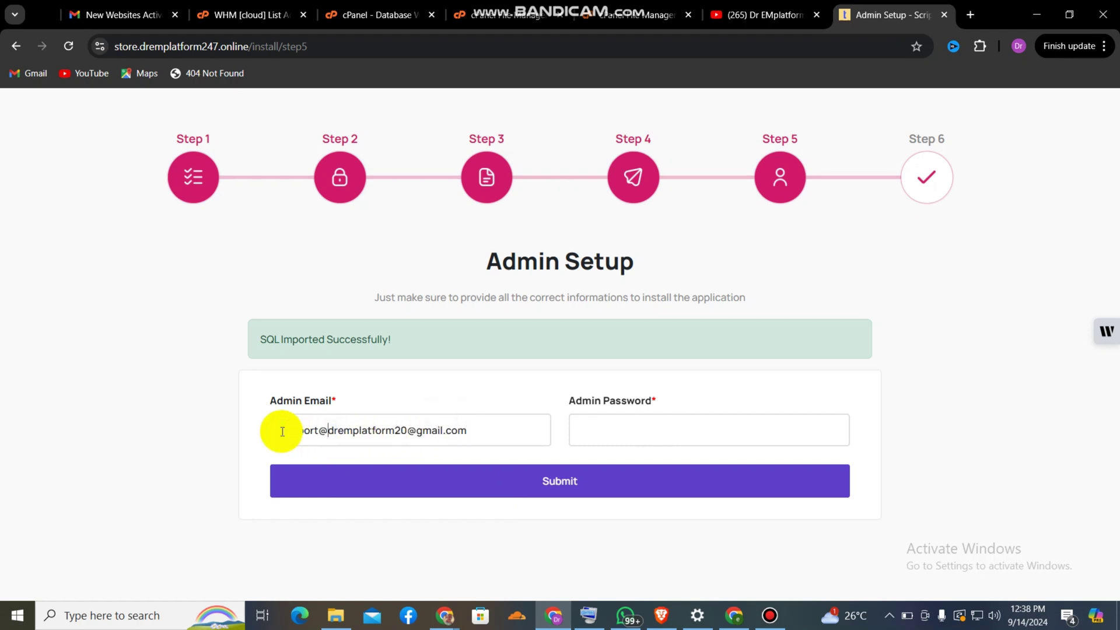
key(BackSpace)
key(BackSpace)
key(BackSpace)
key(BackSpace)
key(BackSpace)
key(BackSpace)
key(BackSpace)
key(BackSpace)
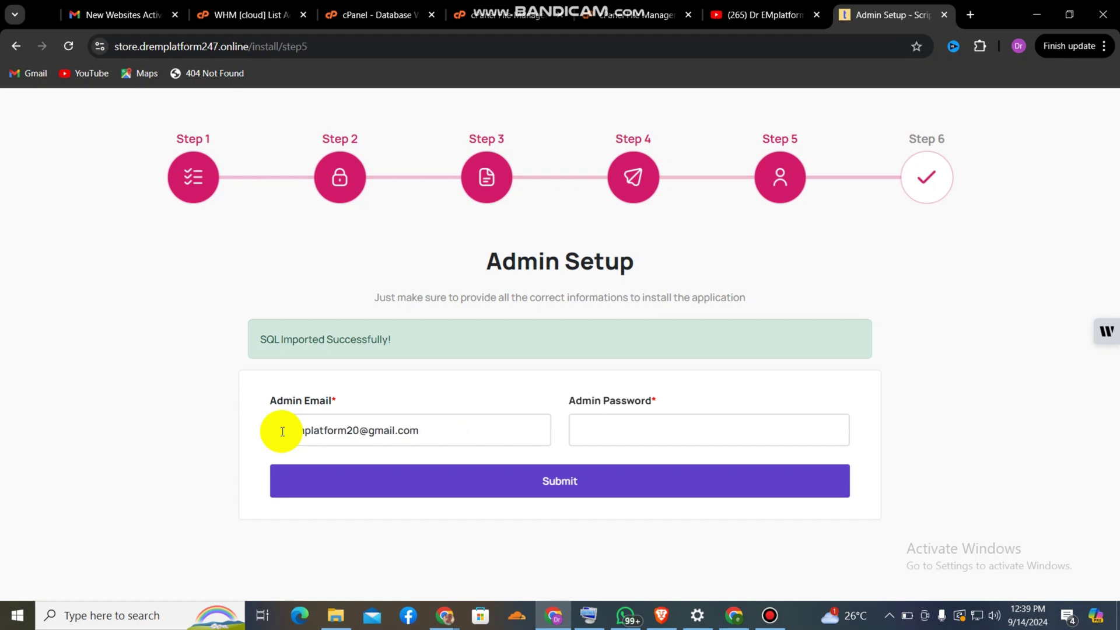
Enter the admin password and submit the credentials to finish installation.
click(632, 422)
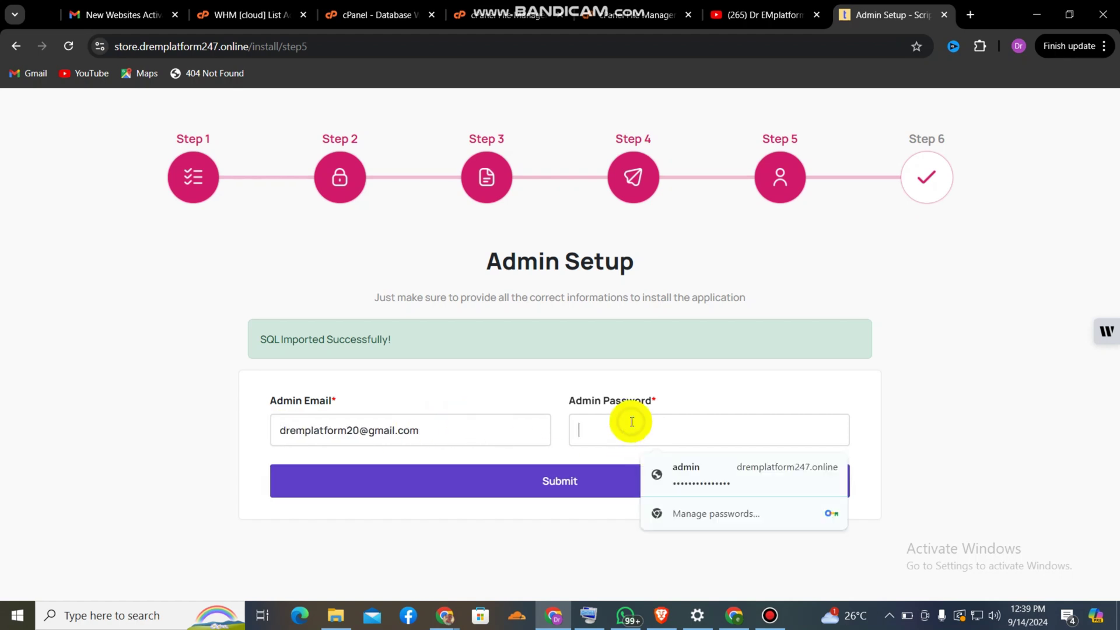
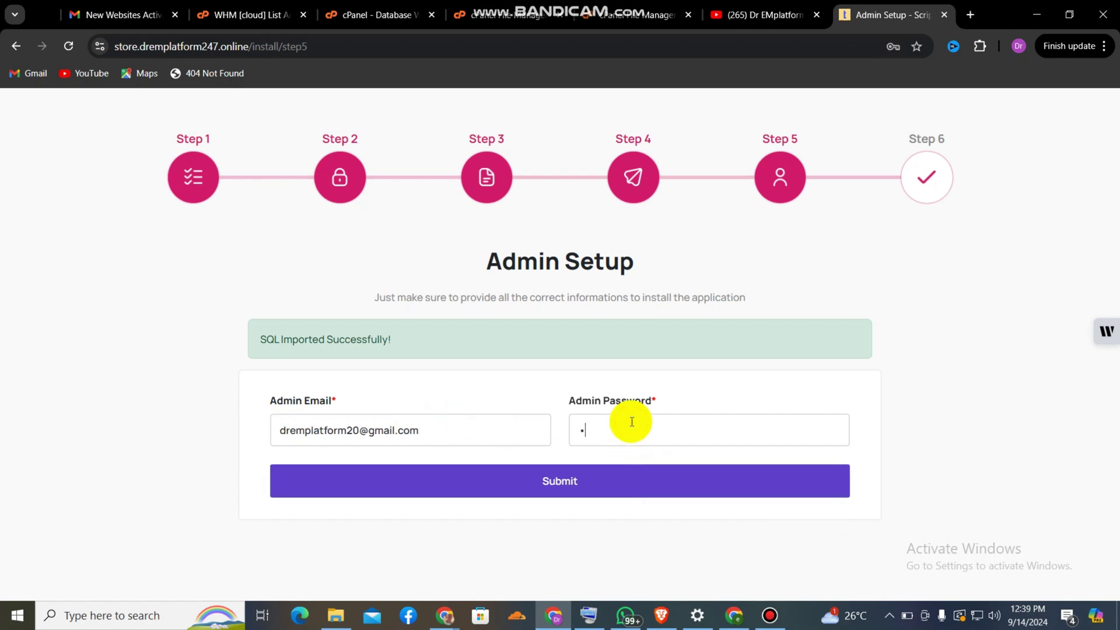
click(568, 479)
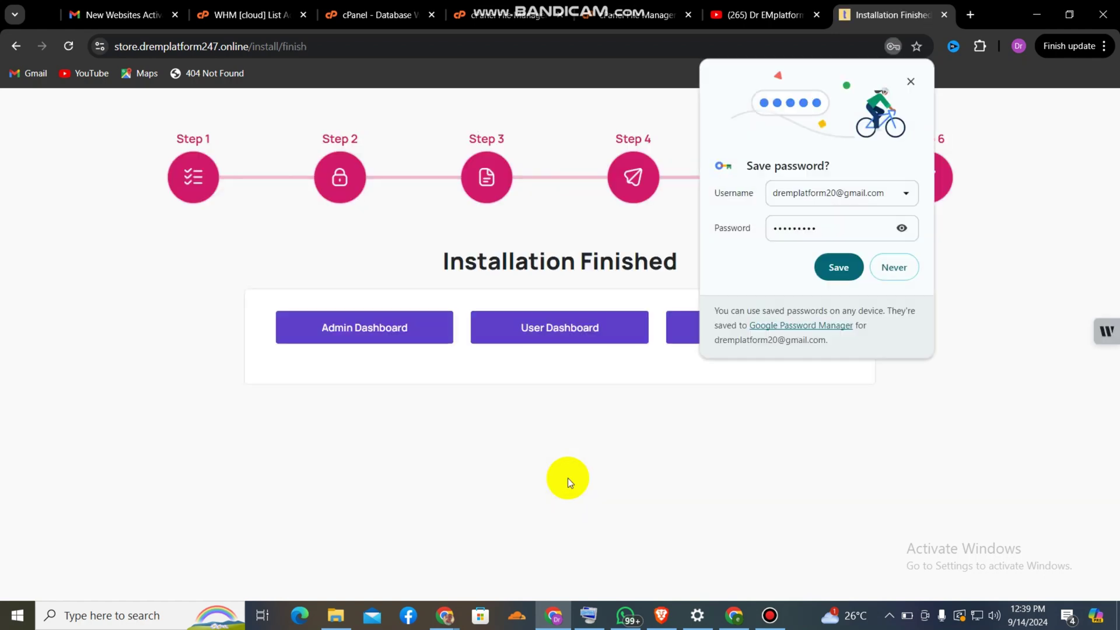
Save the admin login in Chrome and sign in to the admin dashboard.
click(827, 268)
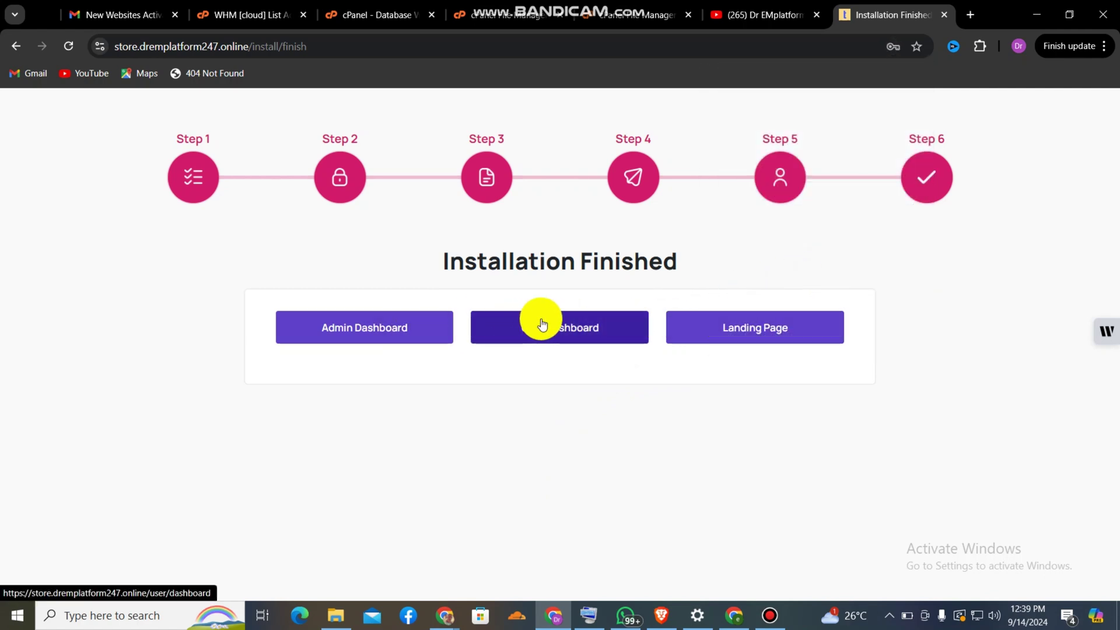
click(430, 337)
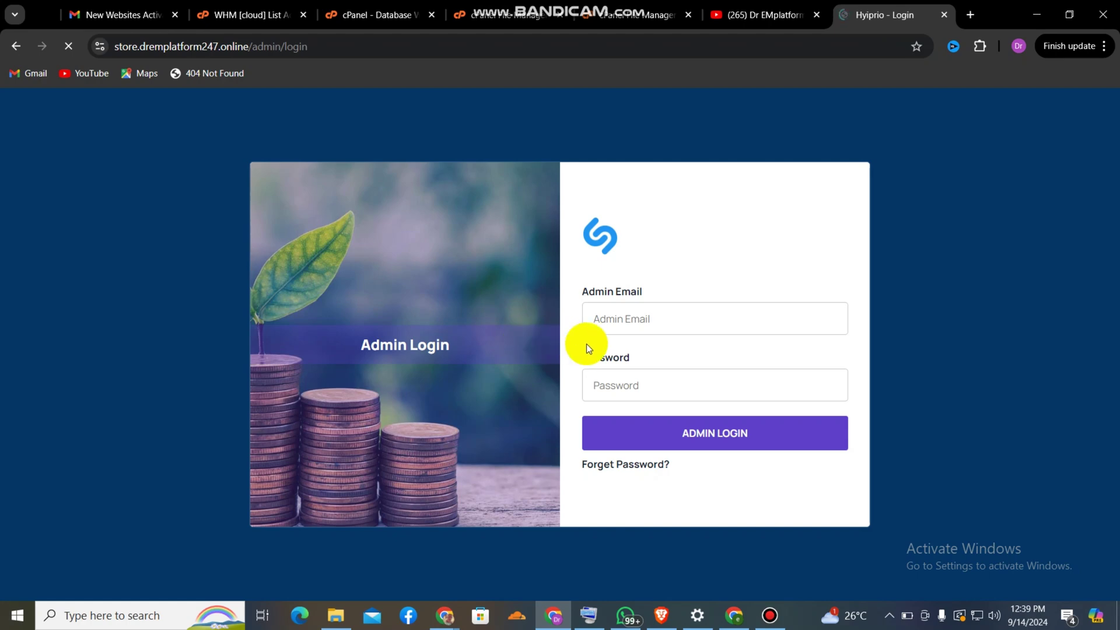
click(692, 433)
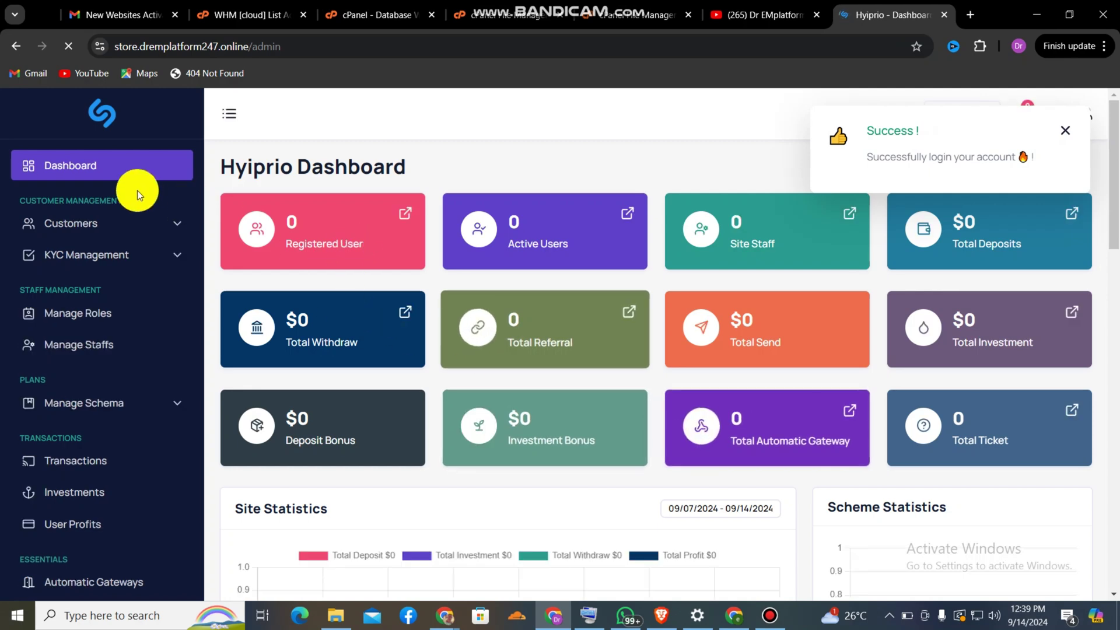
Expand Theme Manage in the sidebar and open the Site themes page.
scroll(138, 193, down, 8)
scroll(136, 199, down, 4)
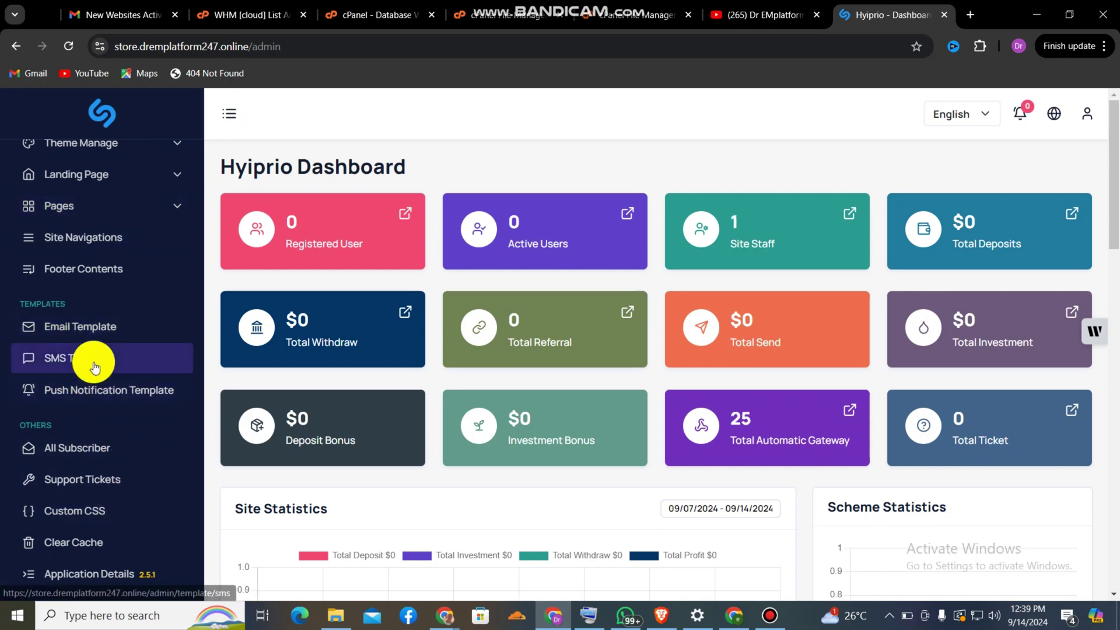
scroll(92, 252, up, 3)
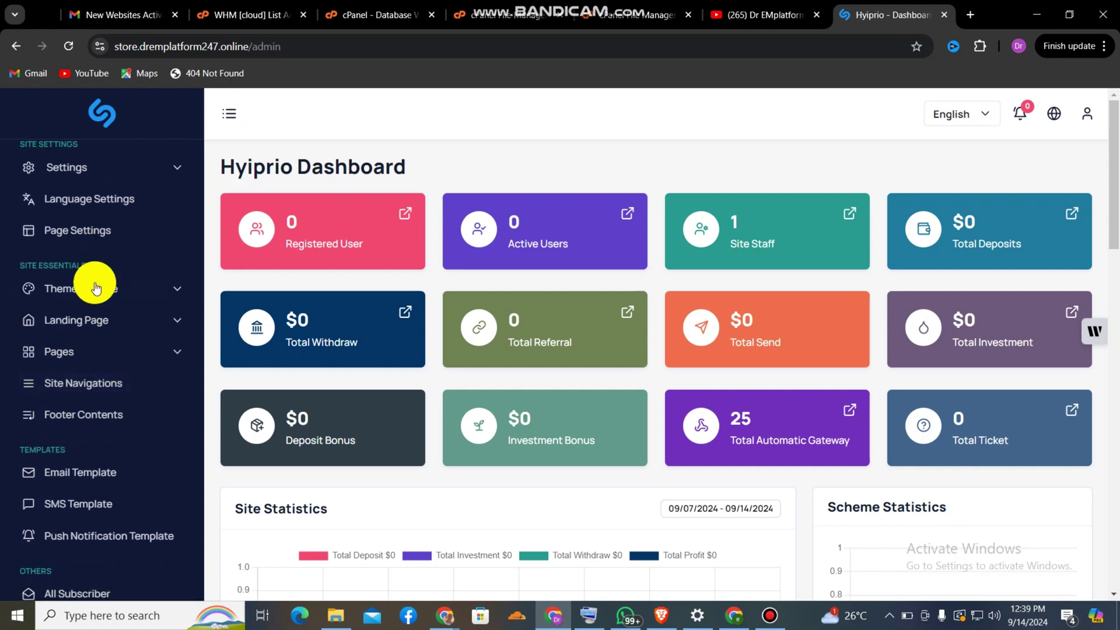
click(91, 288)
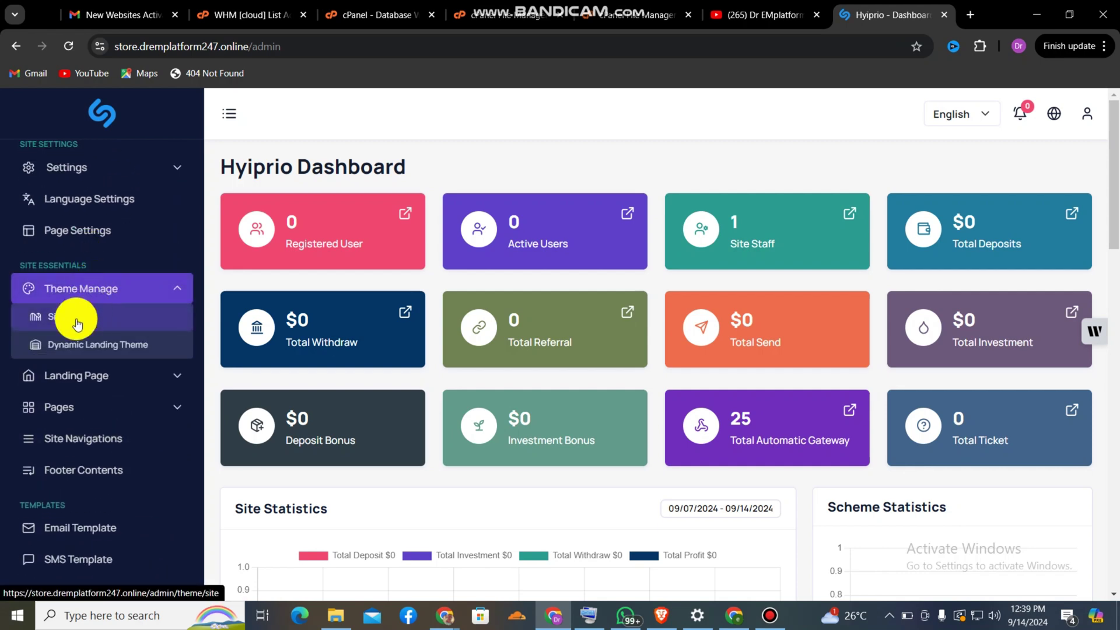
click(76, 316)
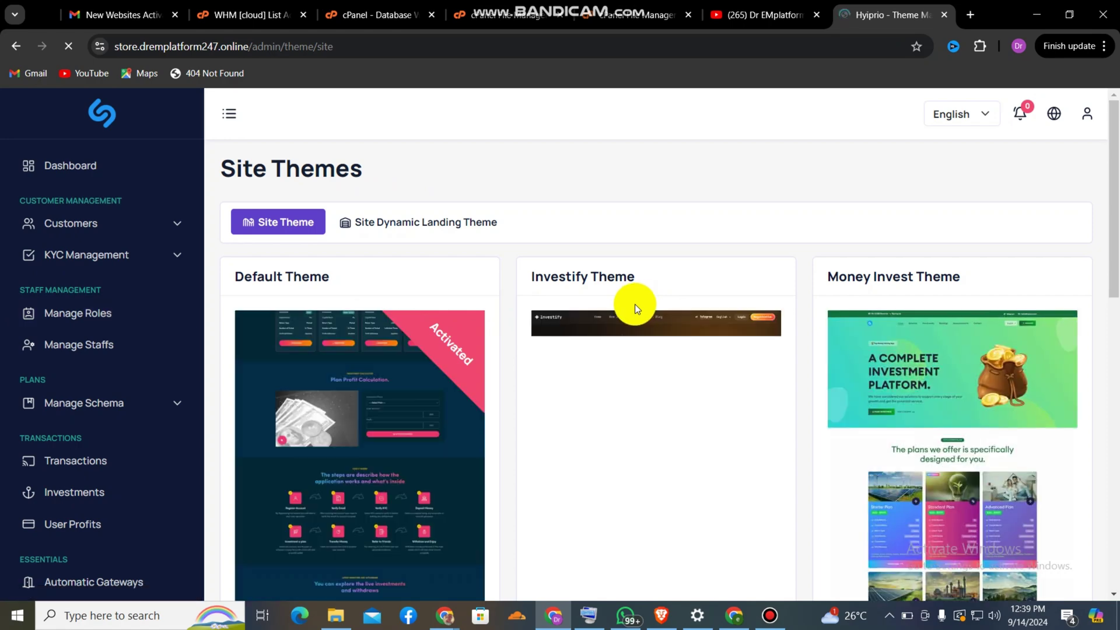
View the Site Dynamic Landing Theme upload tab, then browse the four site themes.
click(423, 218)
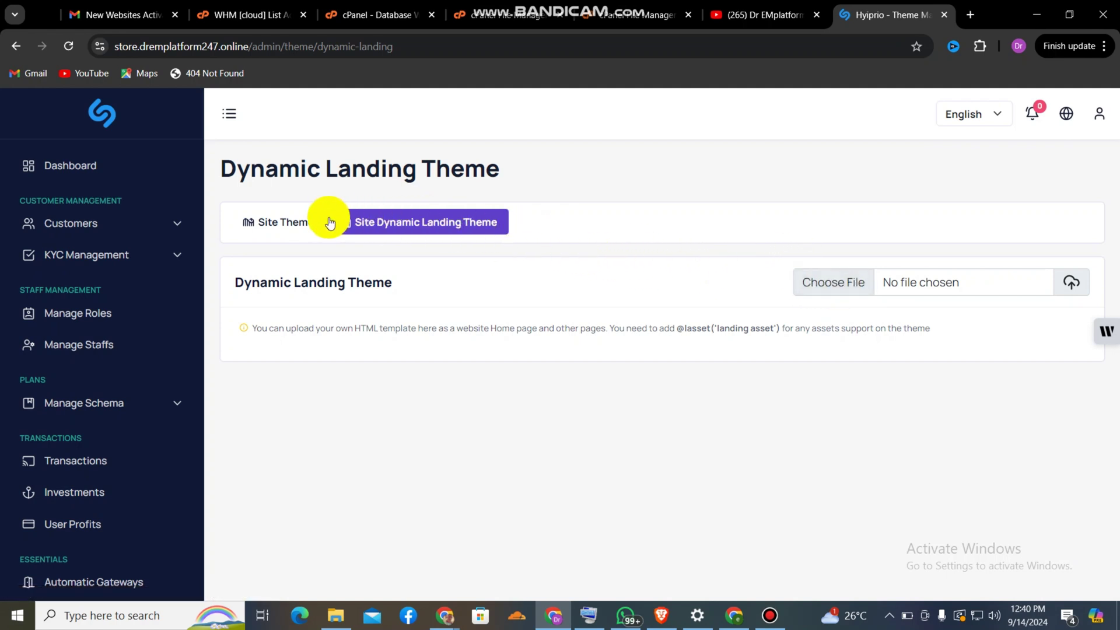
click(276, 223)
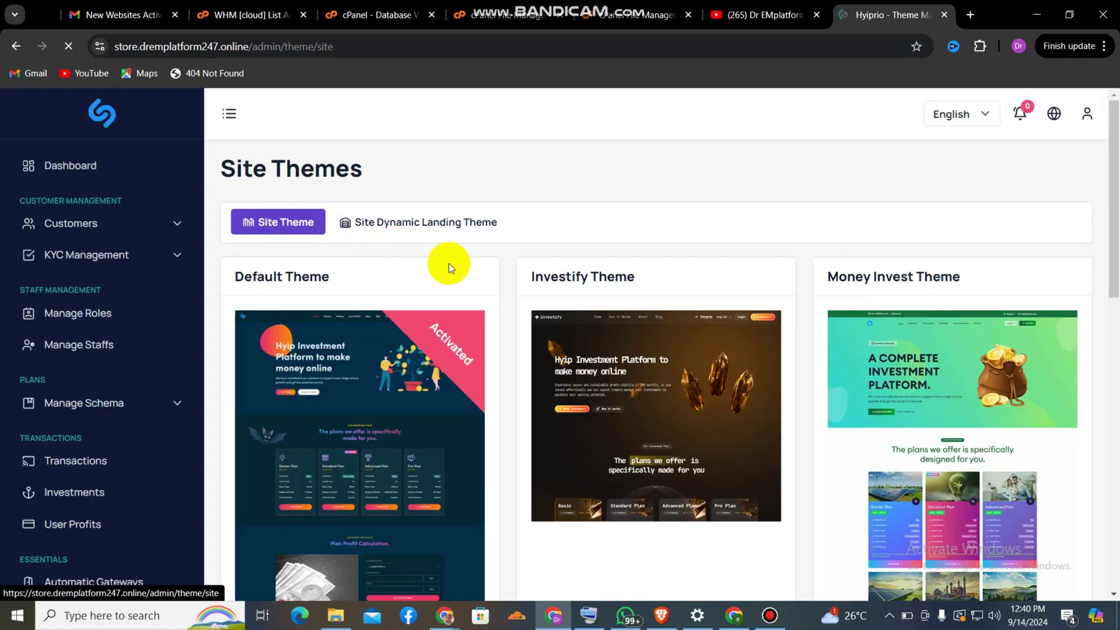
scroll(696, 388, down, 4)
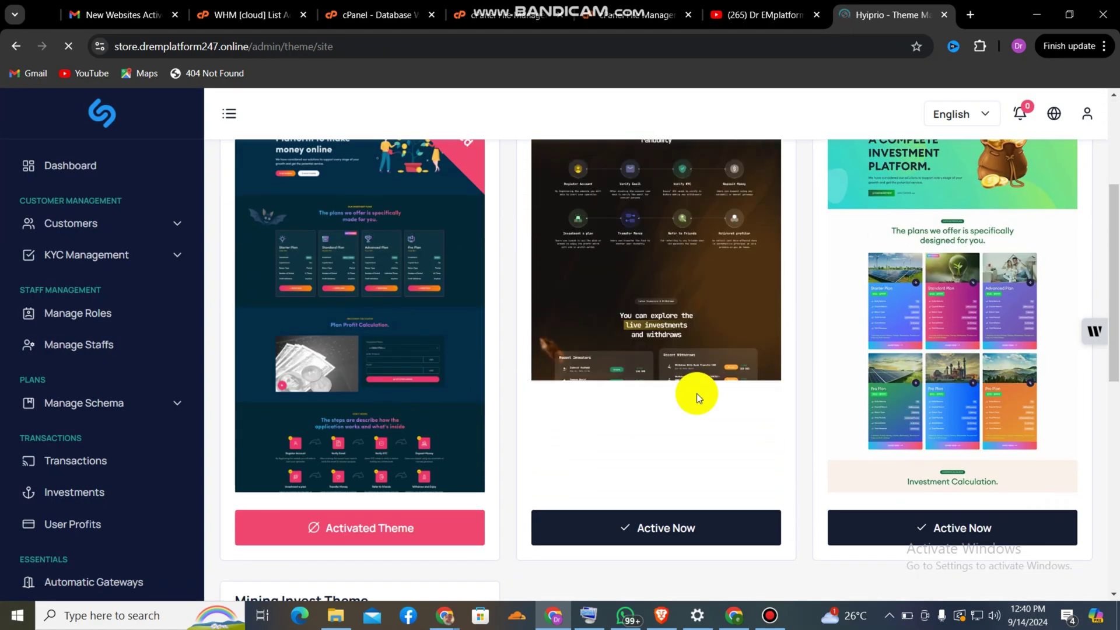
scroll(697, 394, down, 4)
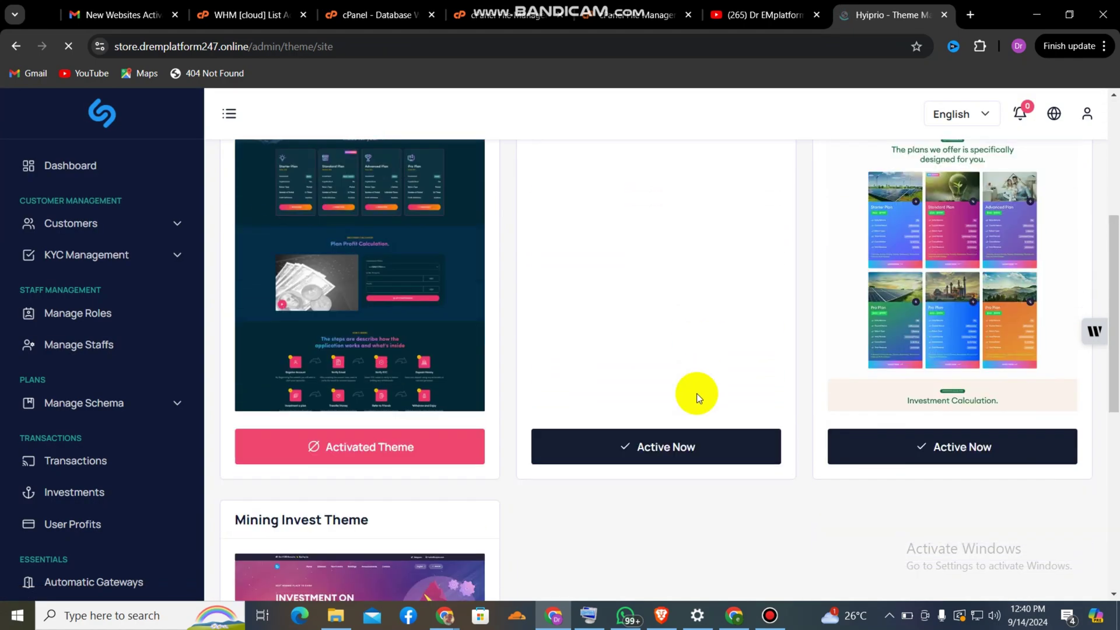
scroll(697, 393, down, 6)
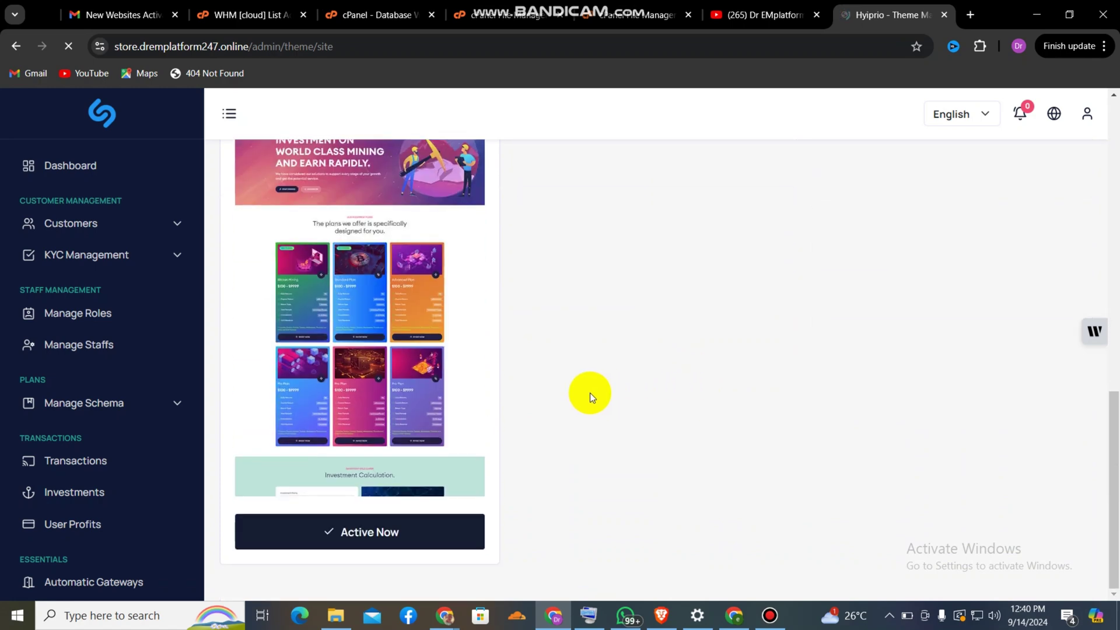
scroll(132, 379, down, 6)
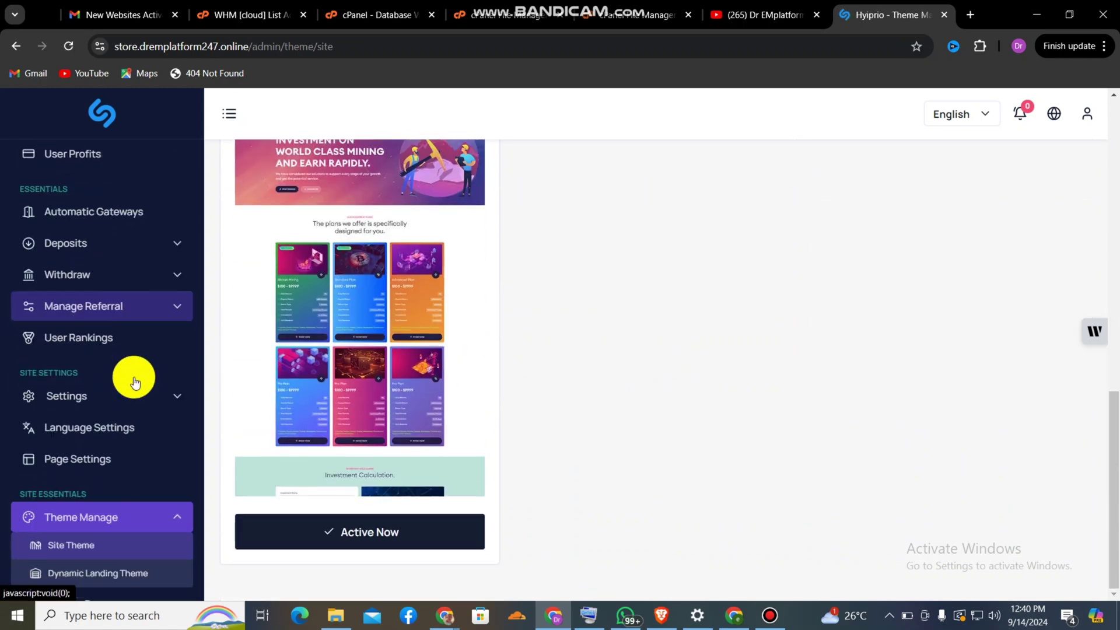
scroll(134, 382, down, 1)
Open Site Settings and scroll through its global and permission settings.
click(140, 328)
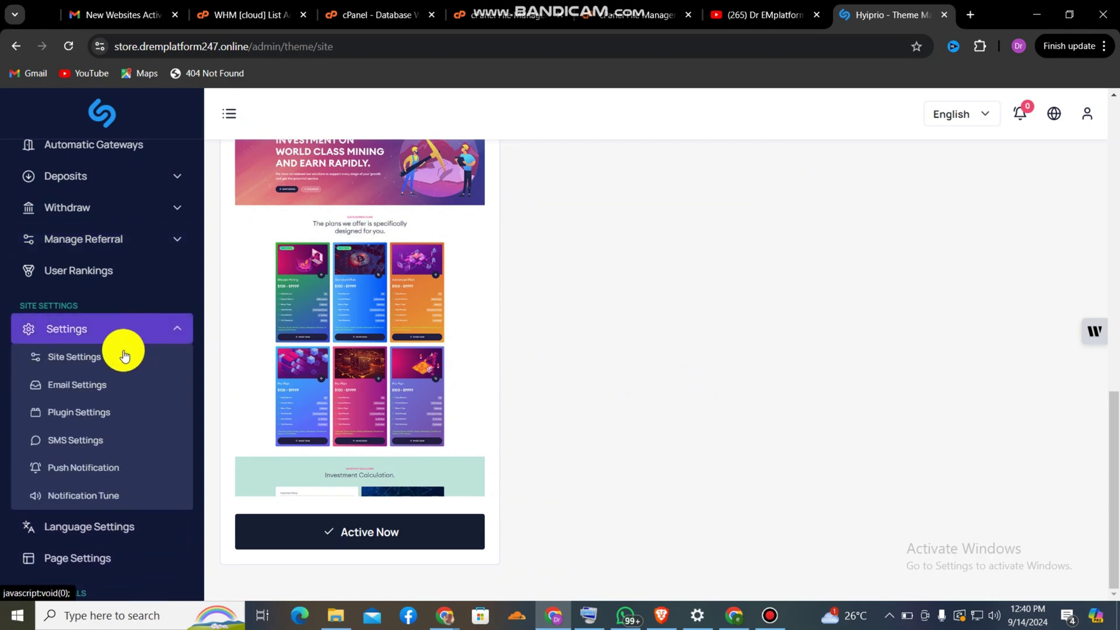
click(100, 356)
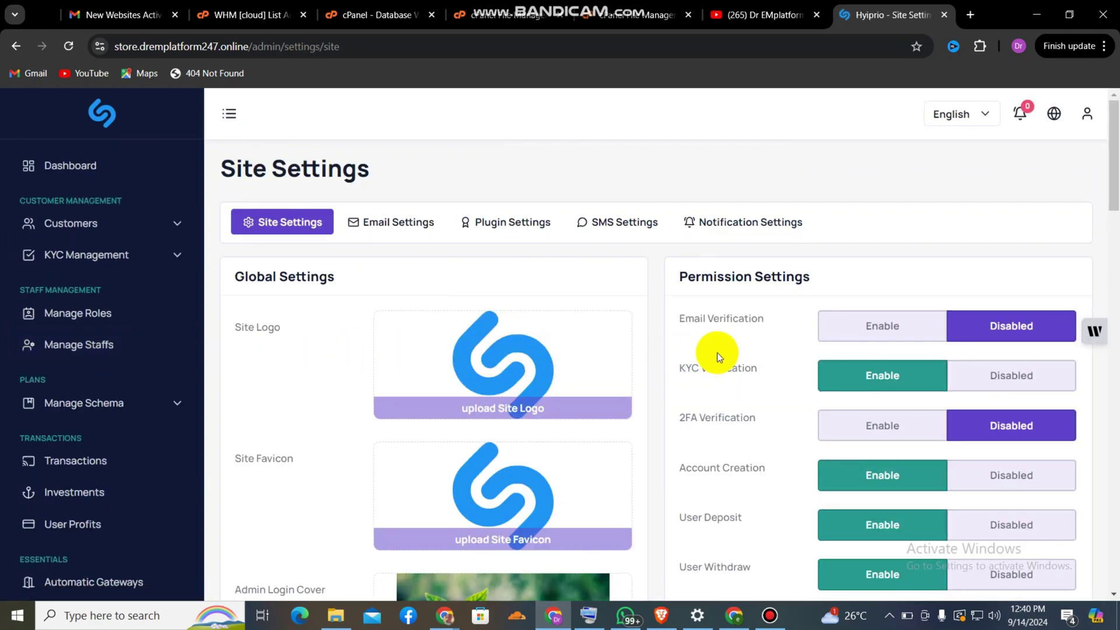
scroll(727, 362, down, 5)
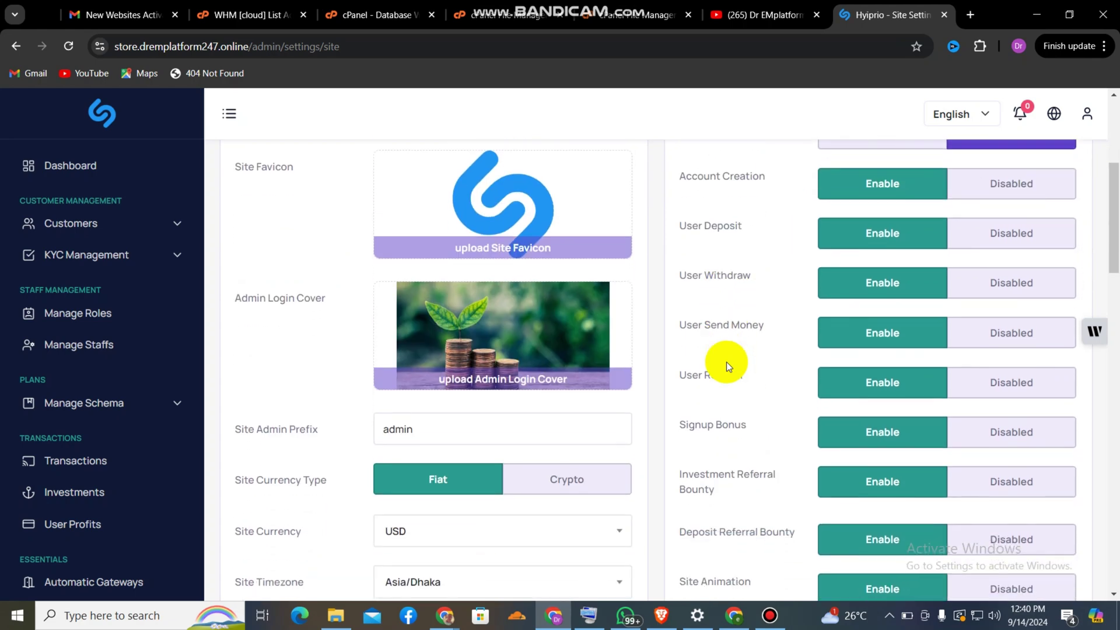
scroll(726, 361, down, 1)
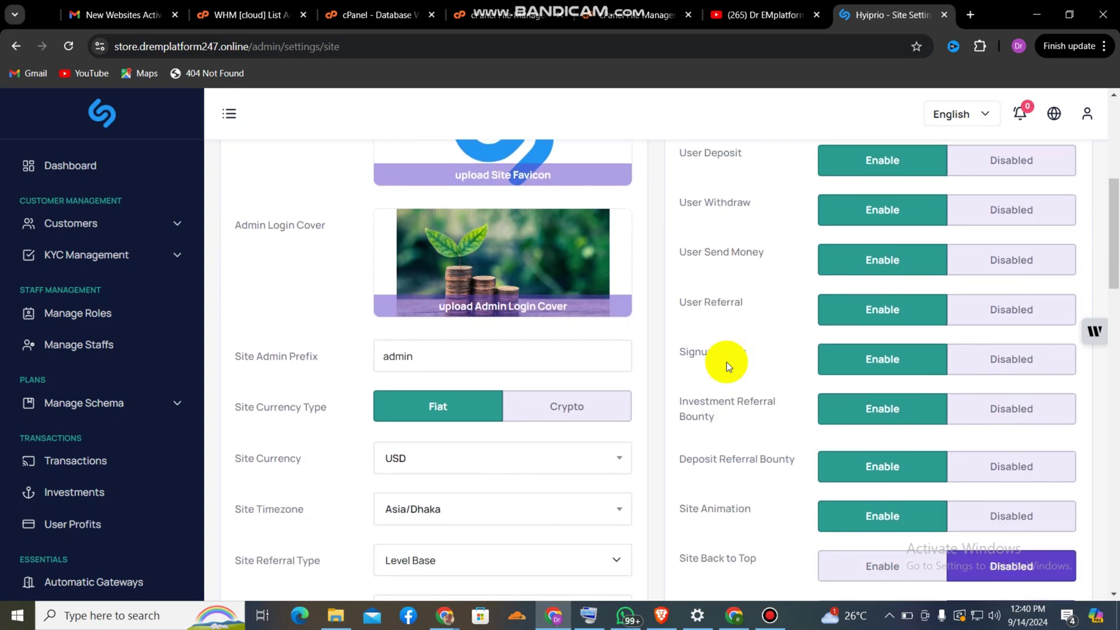
scroll(726, 362, down, 2)
scroll(726, 361, down, 1)
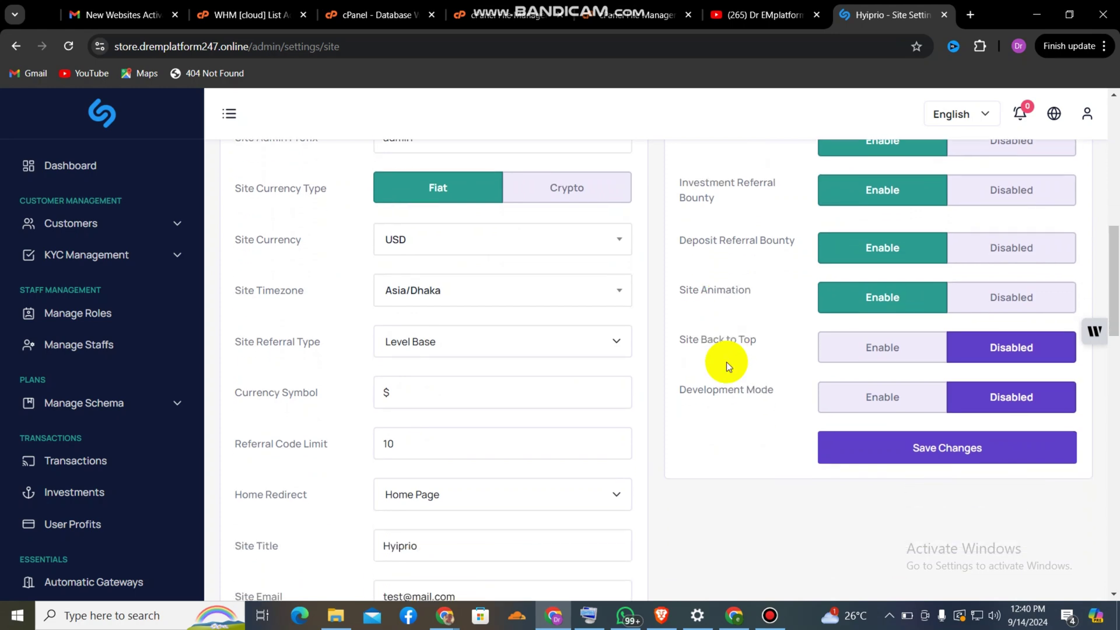
scroll(727, 366, down, 1)
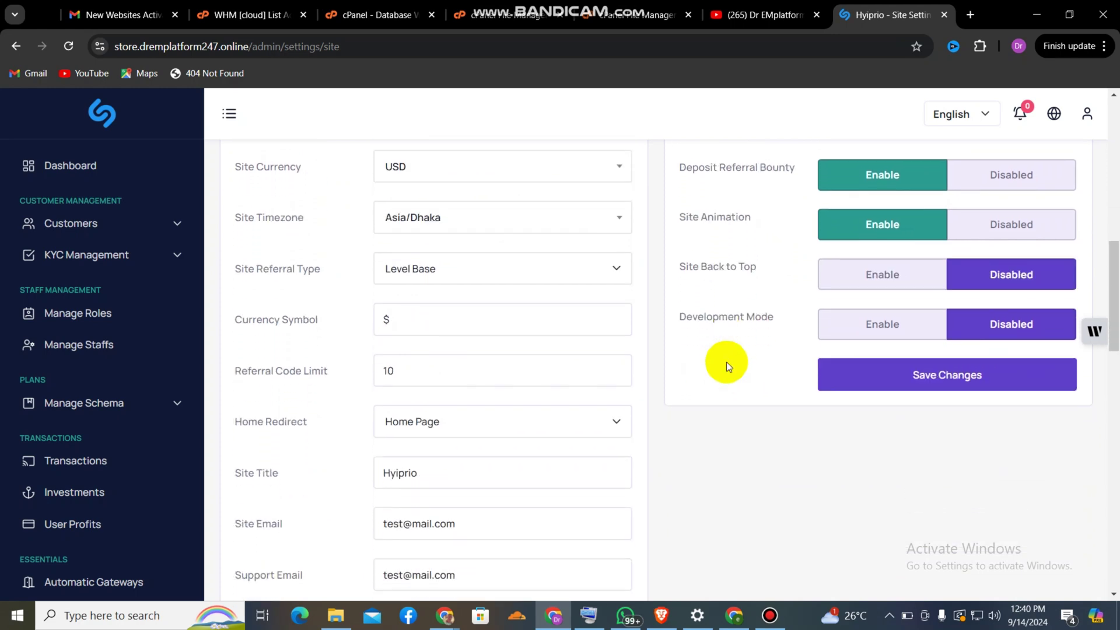
Check the Home Redirect options, keep Home Page, and review the remaining sections.
click(550, 416)
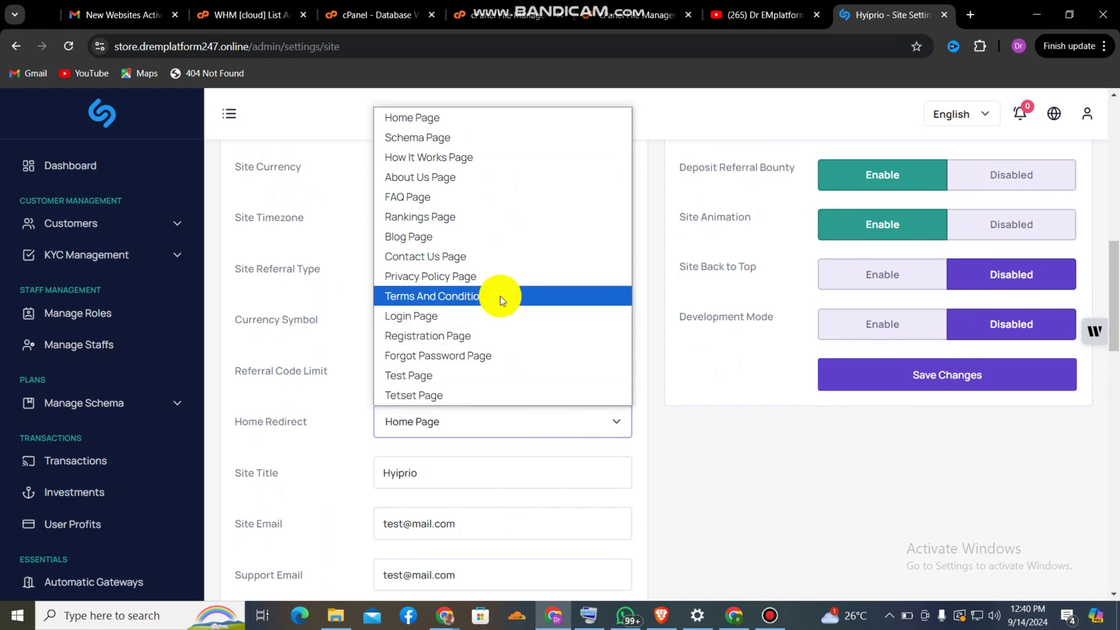
click(625, 499)
scroll(469, 461, down, 3)
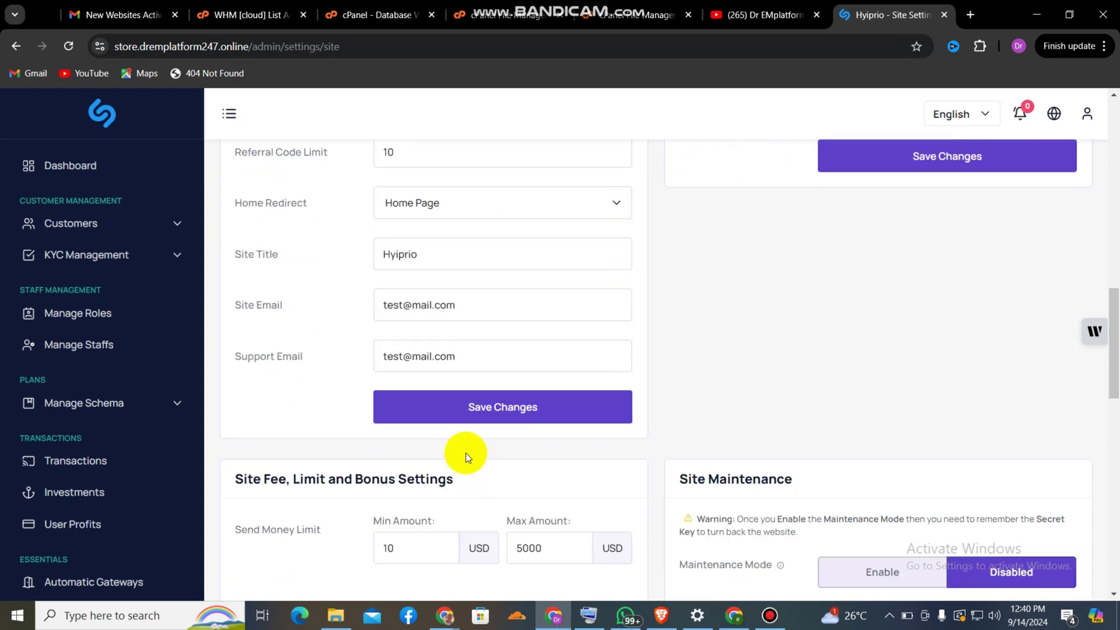
scroll(766, 374, down, 10)
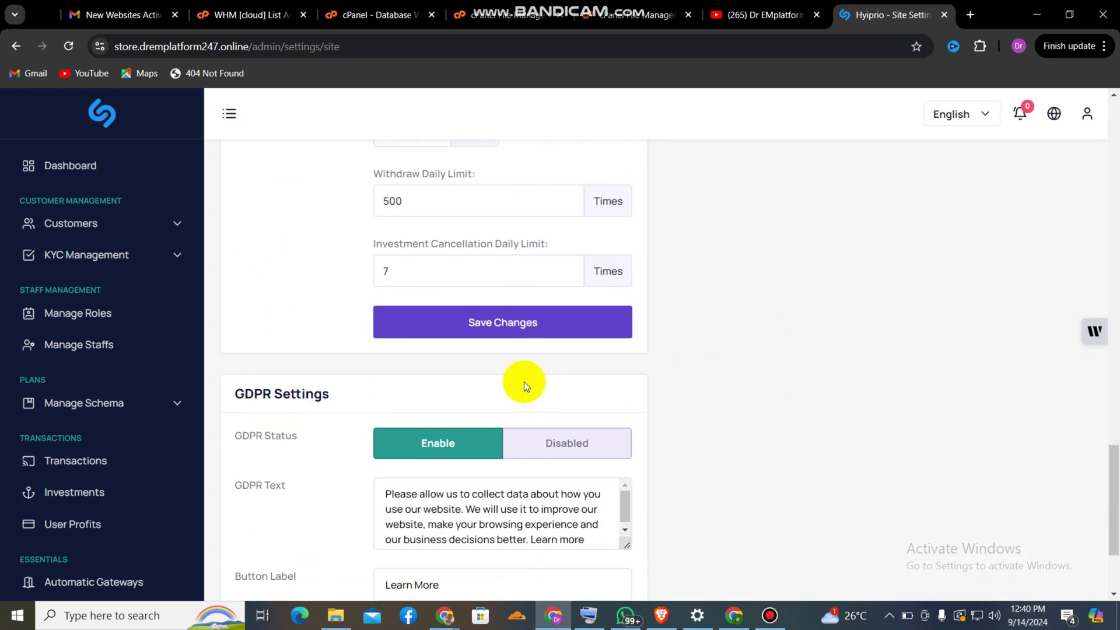
scroll(513, 400, down, 3)
scroll(512, 397, up, 7)
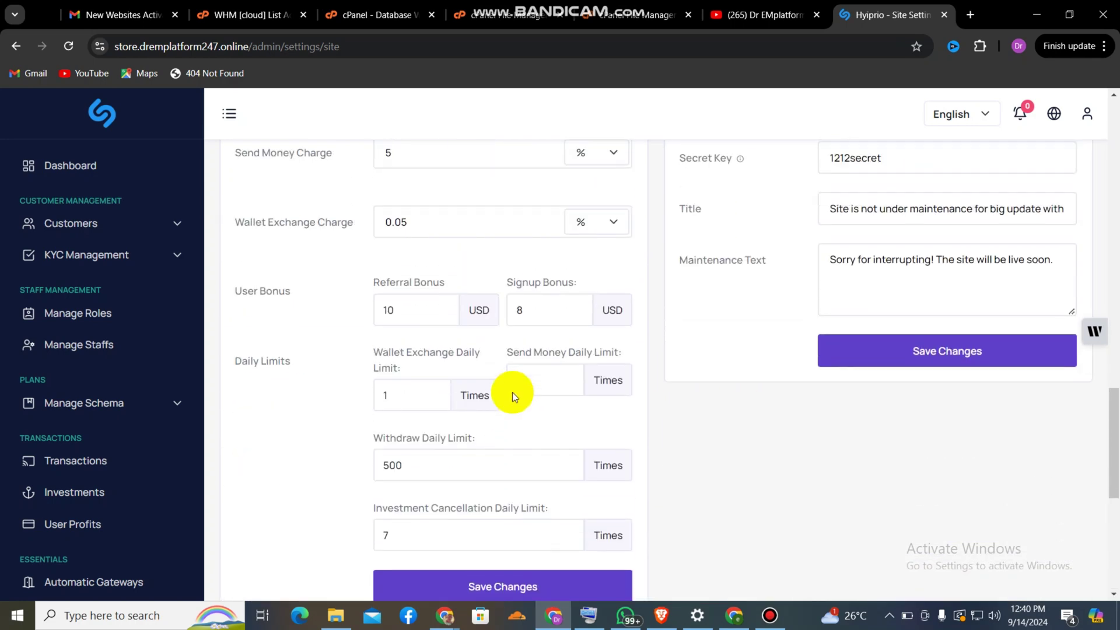
scroll(513, 392, up, 15)
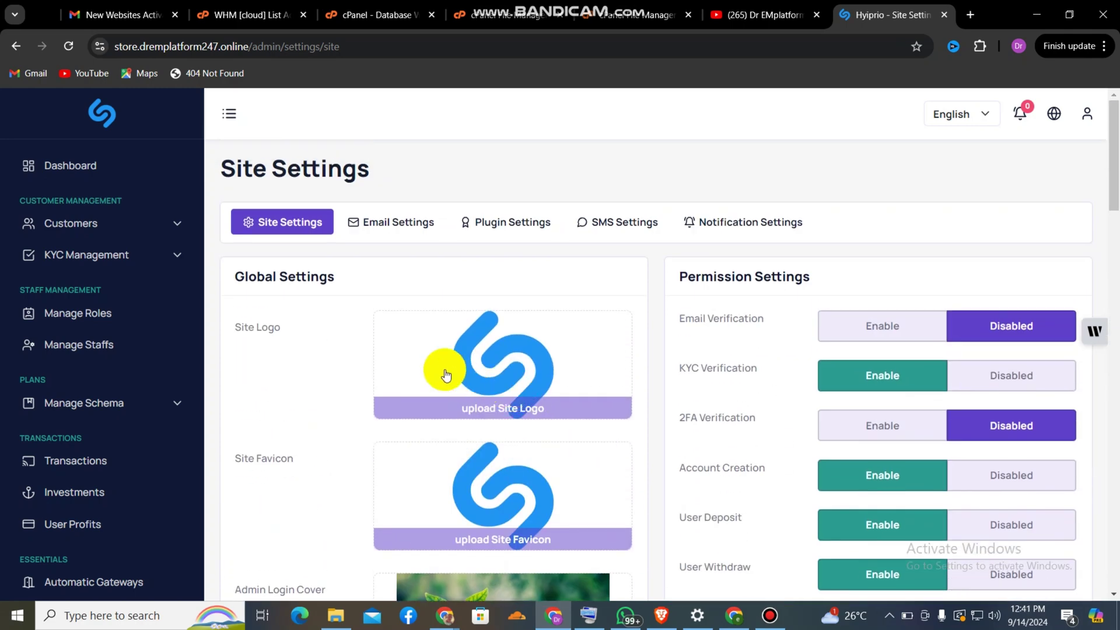
Browse the staff list, then expand the Deposits group in the sidebar.
click(129, 349)
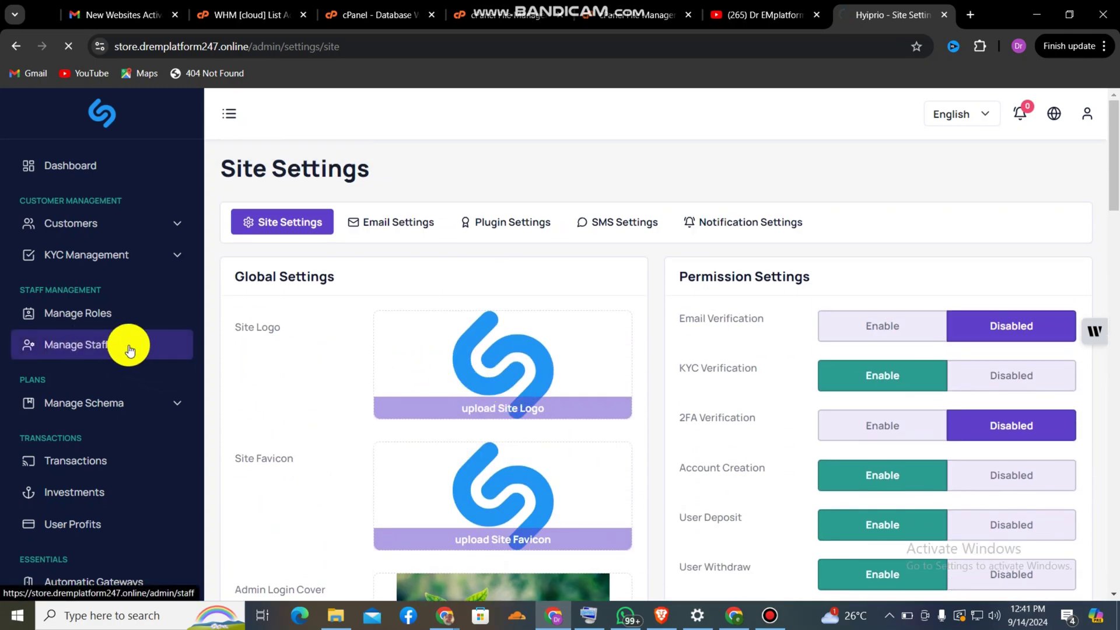
scroll(129, 349, down, 3)
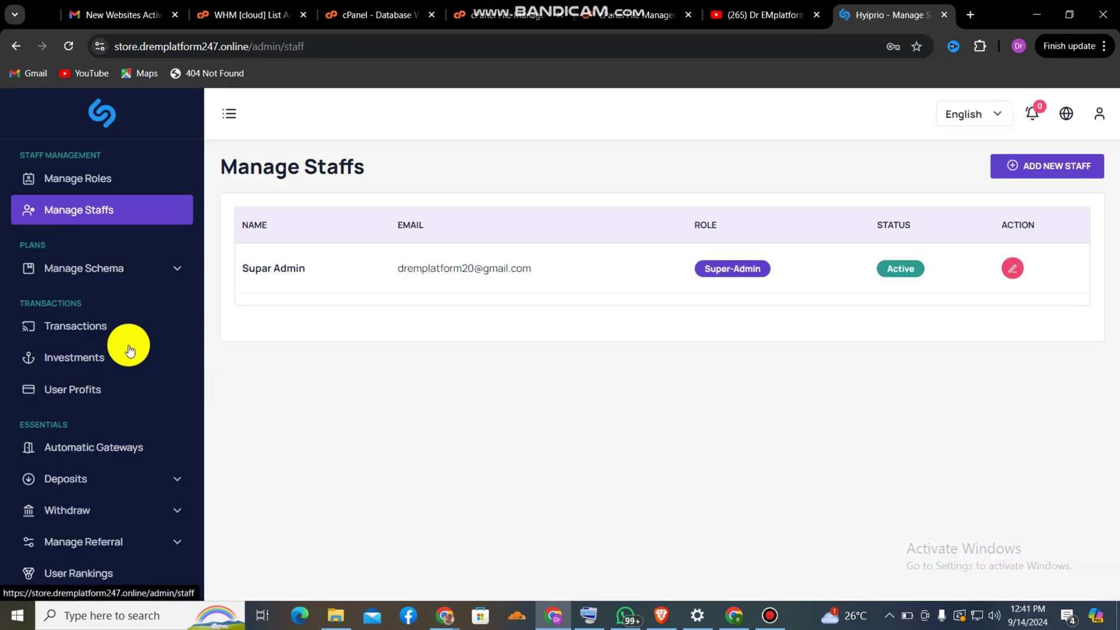
scroll(165, 344, down, 3)
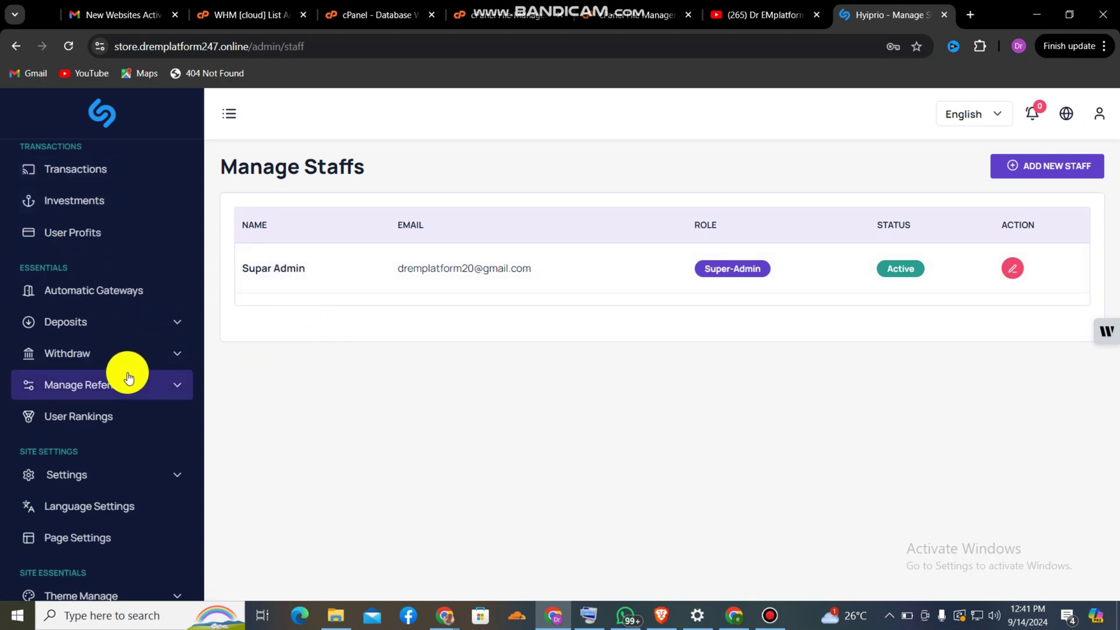
click(172, 323)
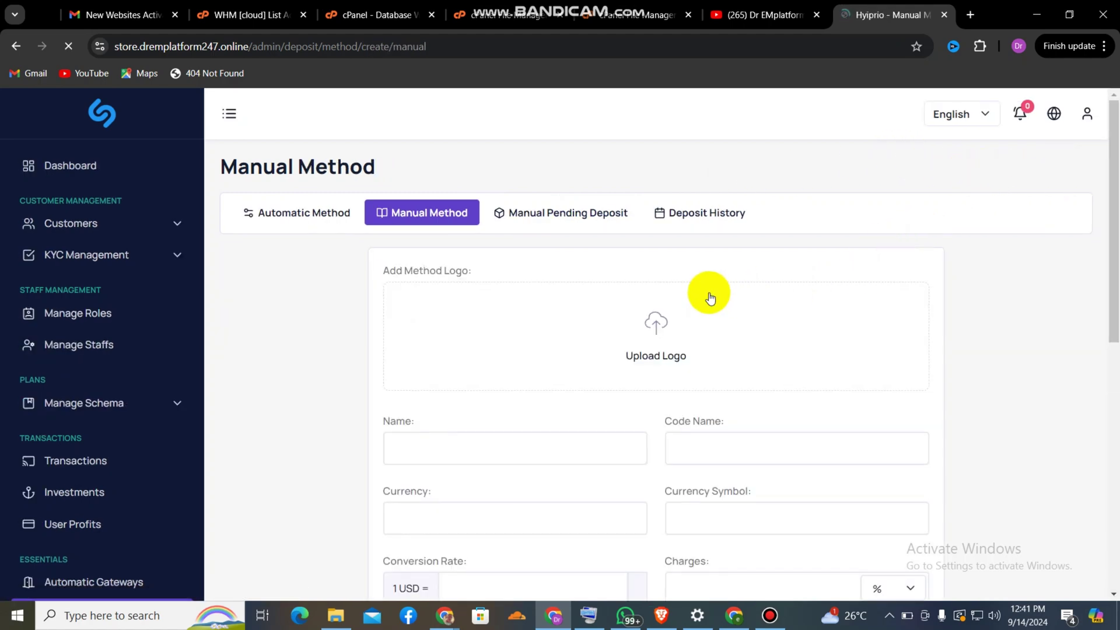
Switch the manual method's Charges type from percentage to flat $.
scroll(708, 295, down, 4)
scroll(686, 317, down, 2)
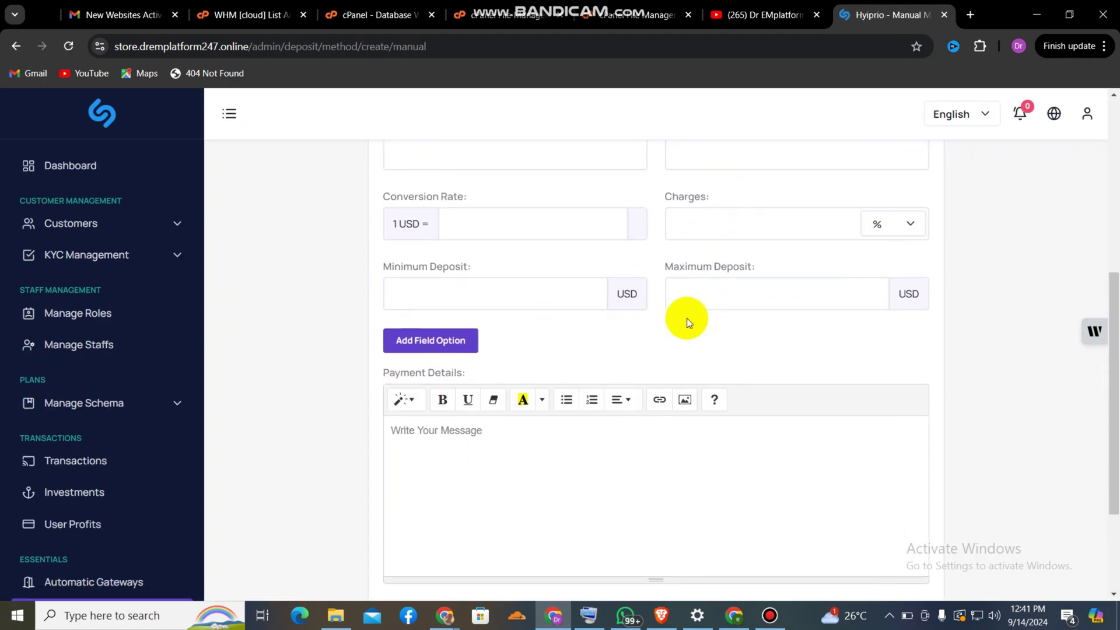
scroll(688, 317, up, 1)
scroll(687, 317, down, 1)
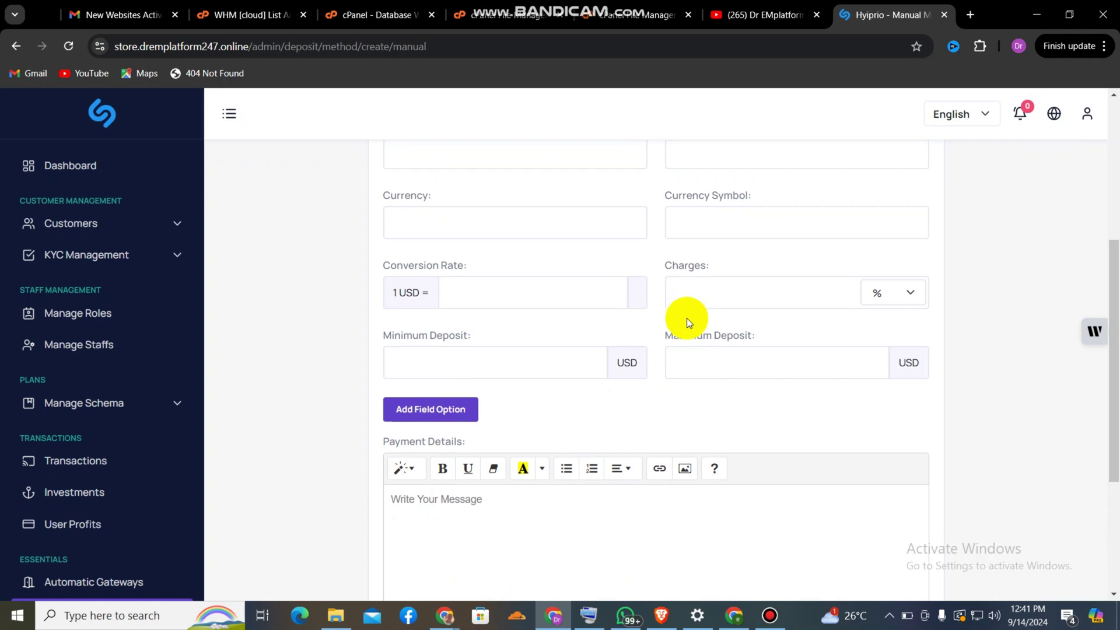
scroll(688, 318, up, 2)
click(905, 370)
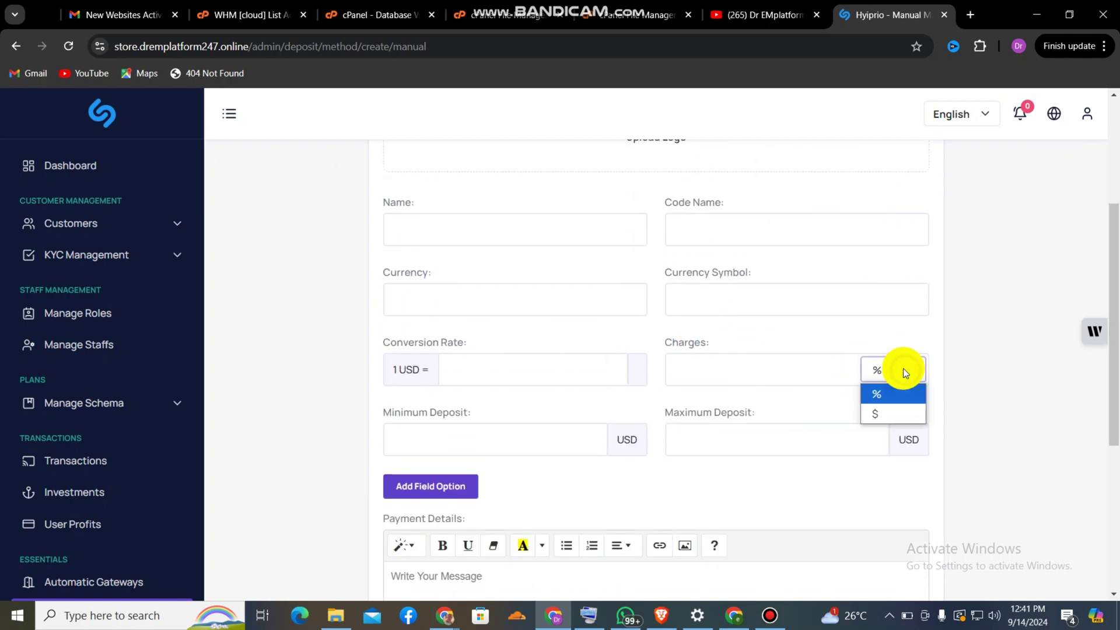
click(899, 408)
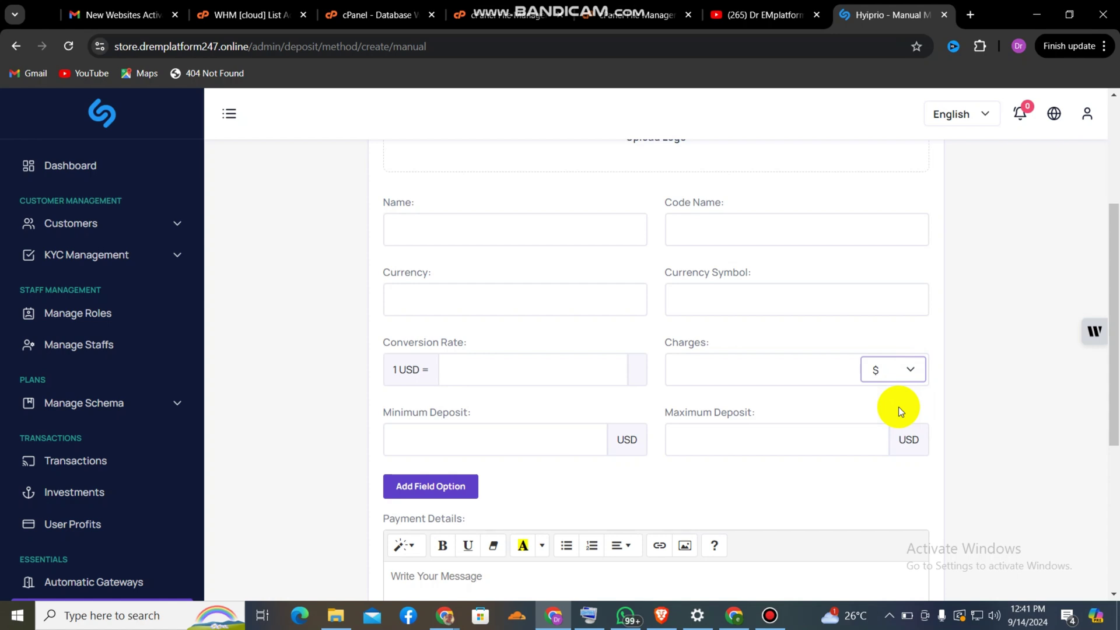
Open the All Investments list from the sidebar.
scroll(899, 407, up, 2)
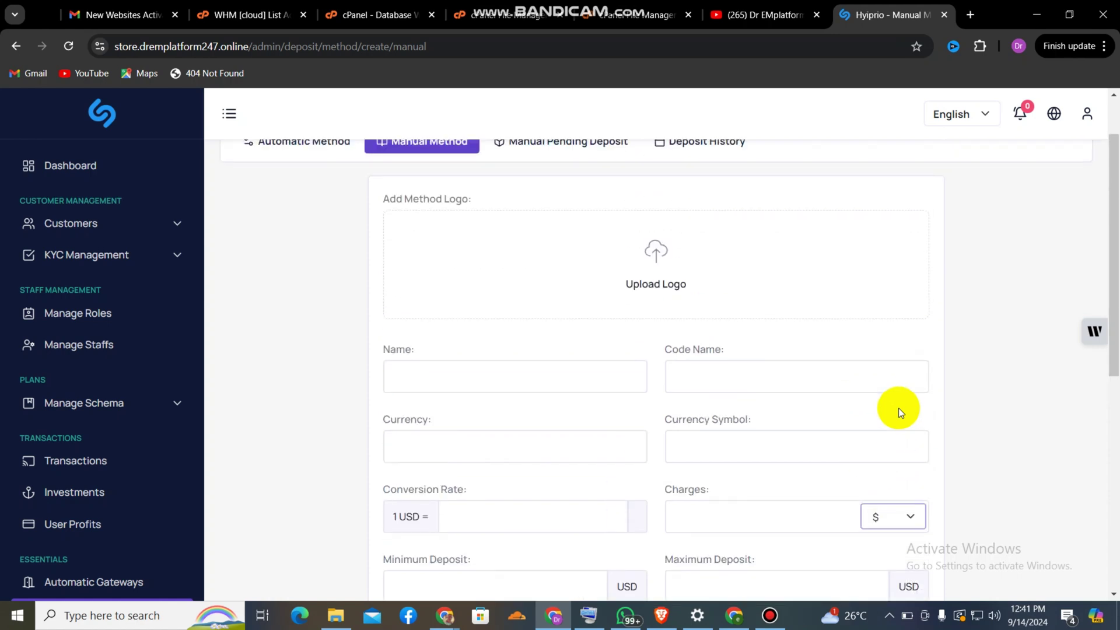
scroll(899, 407, up, 1)
click(149, 492)
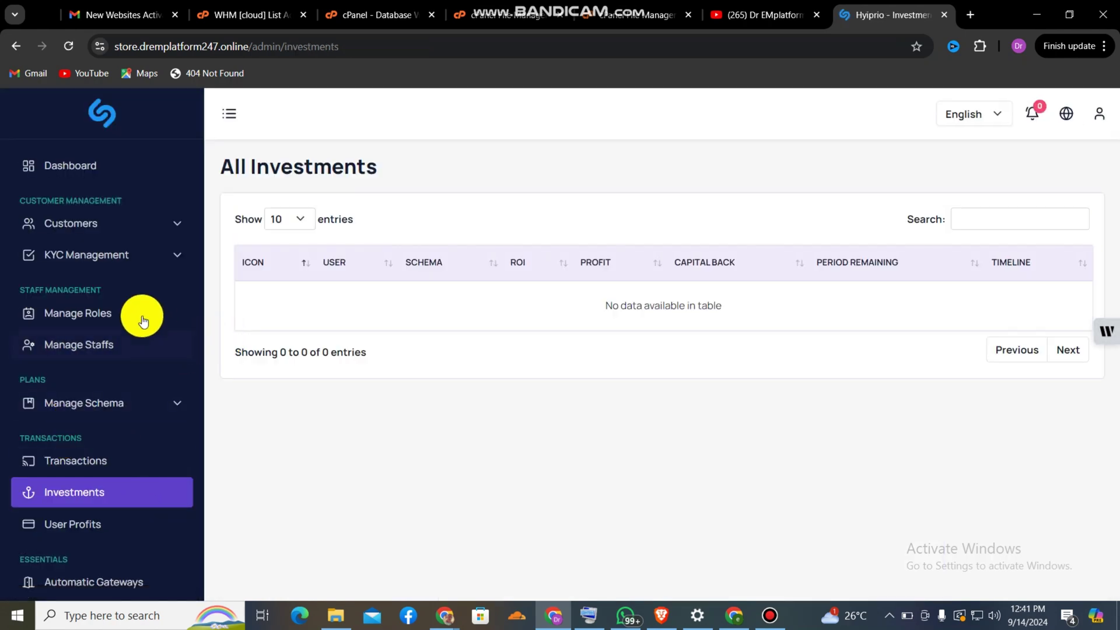
Copy the site's domain from the browser address bar.
scroll(124, 290, down, 3)
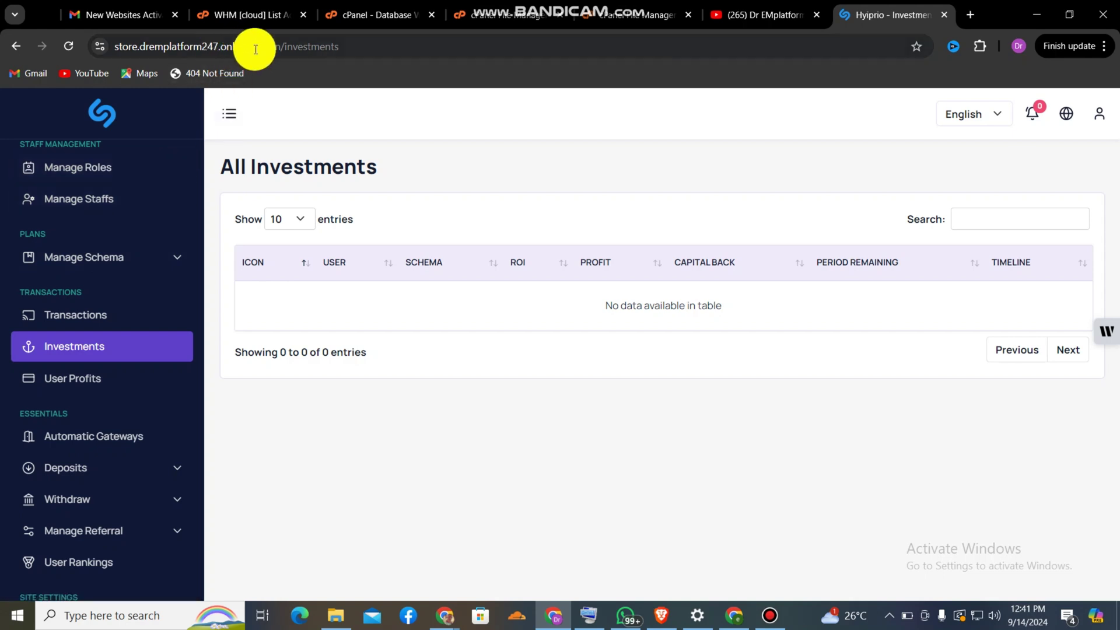
drag(251, 46, 111, 51)
key(ctrl+c)
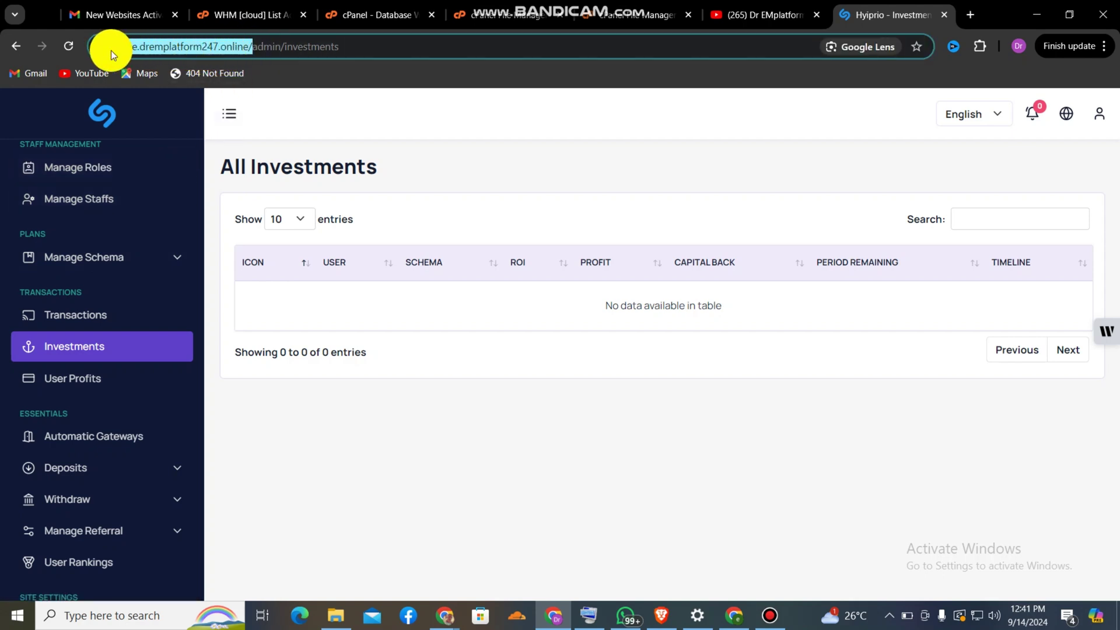
right_click(138, 50)
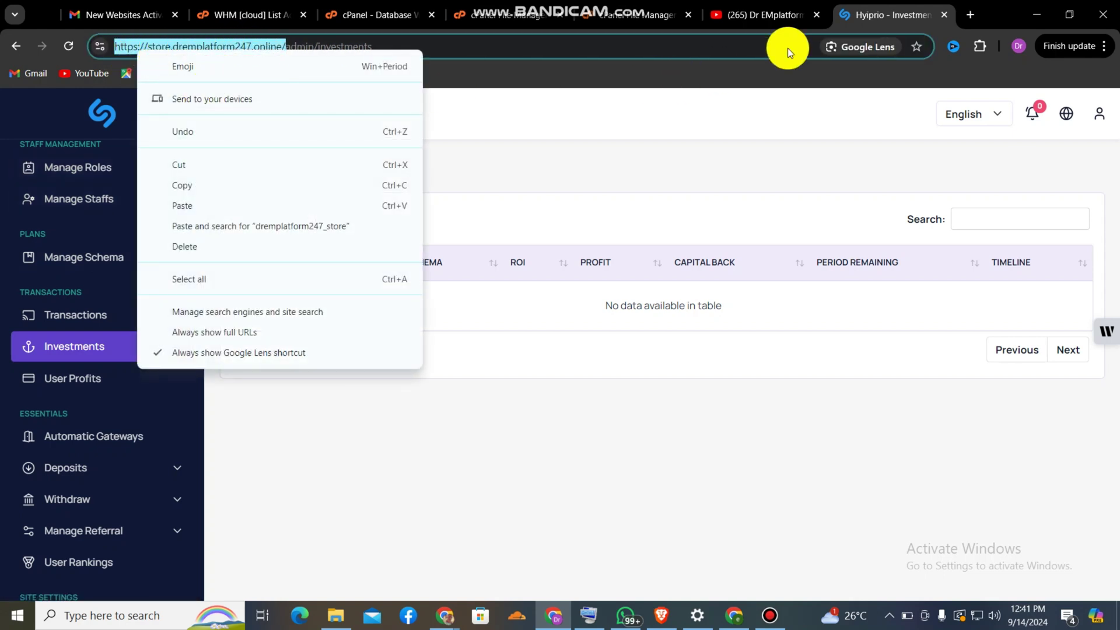
click(200, 184)
Load the copied Hyiprio site address in a new Chrome tab.
click(978, 15)
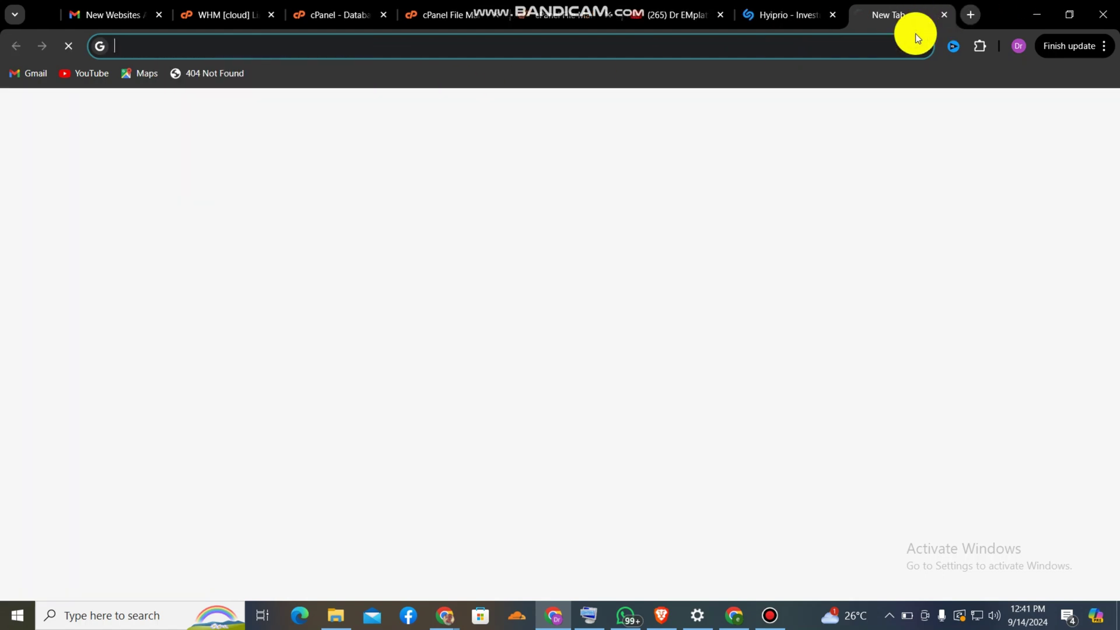
click(825, 46)
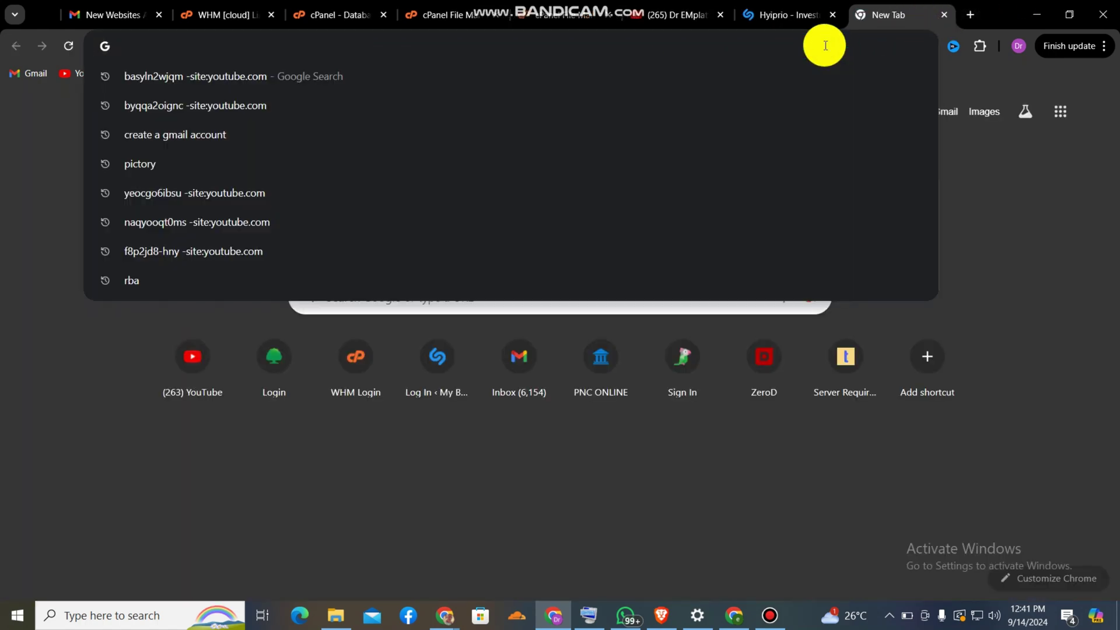
key(ctrl+v)
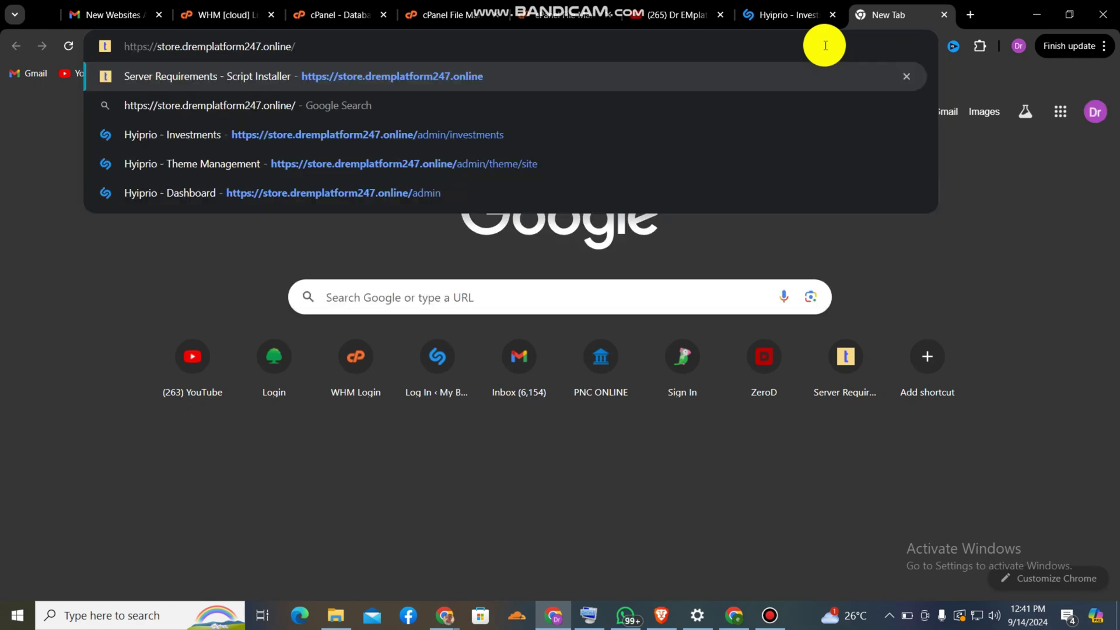
key(Return)
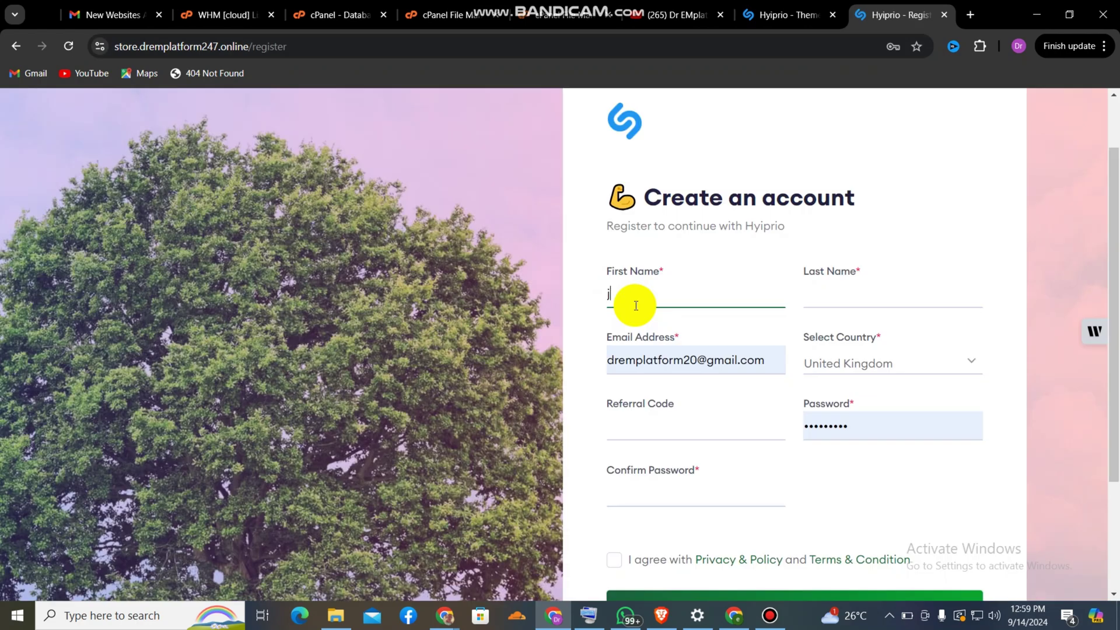
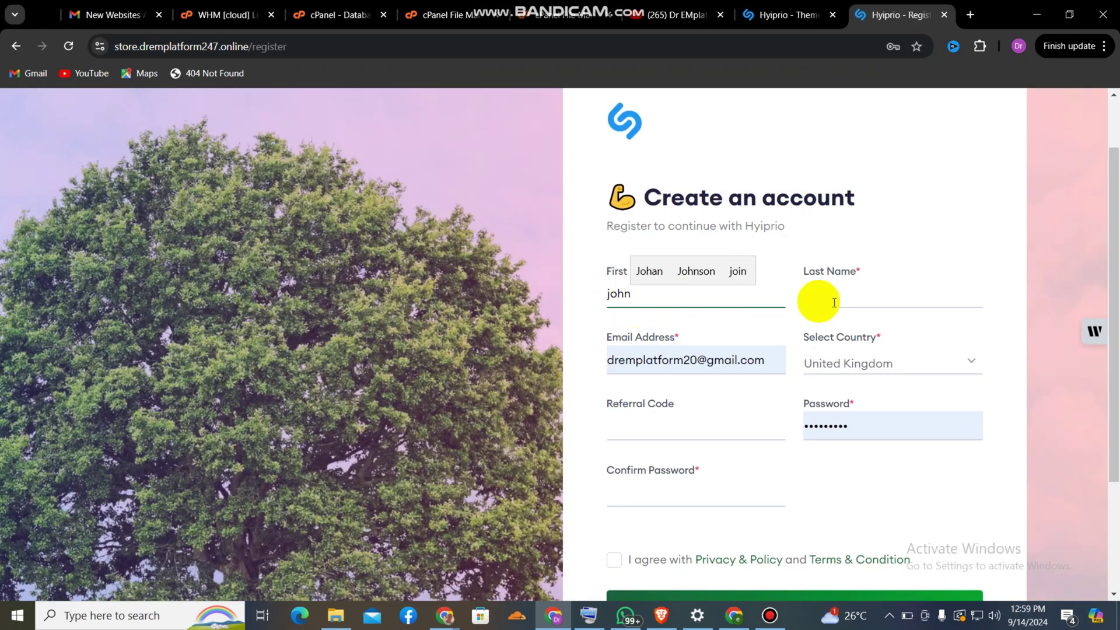
Fill in the new user's first and last name and replace the prefilled email address.
click(898, 303)
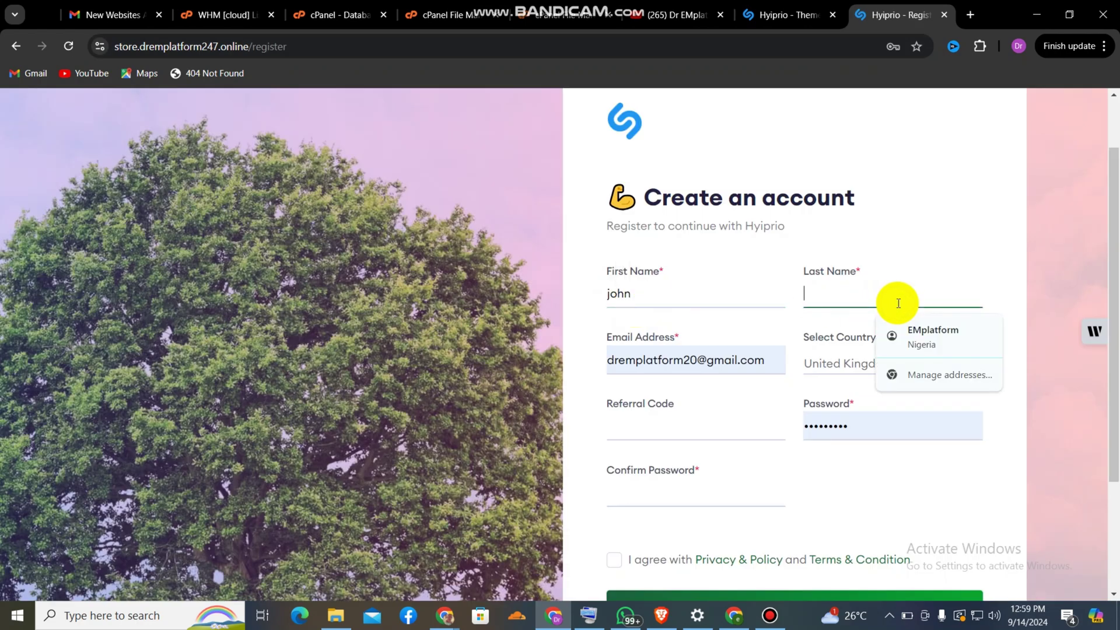
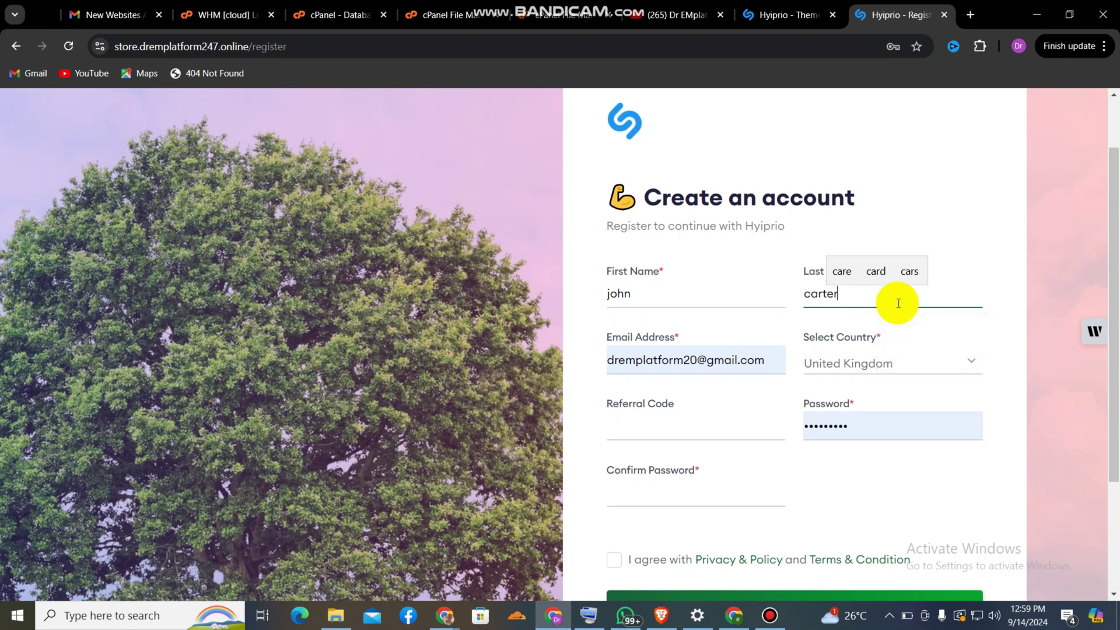
drag(768, 367, 617, 359)
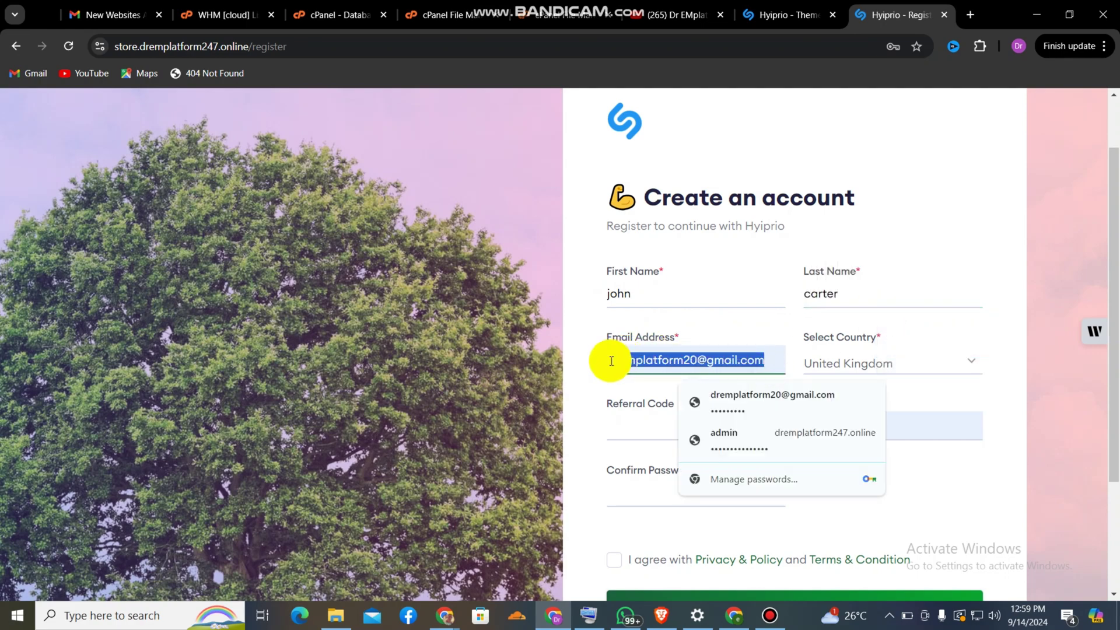
key(BackSpace)
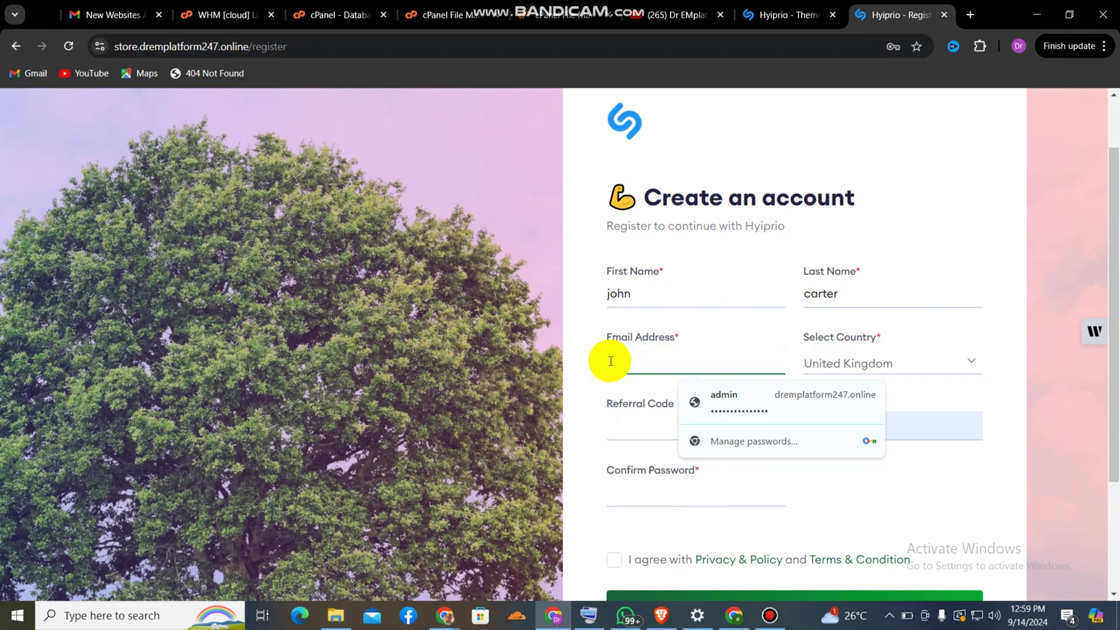
text(john)
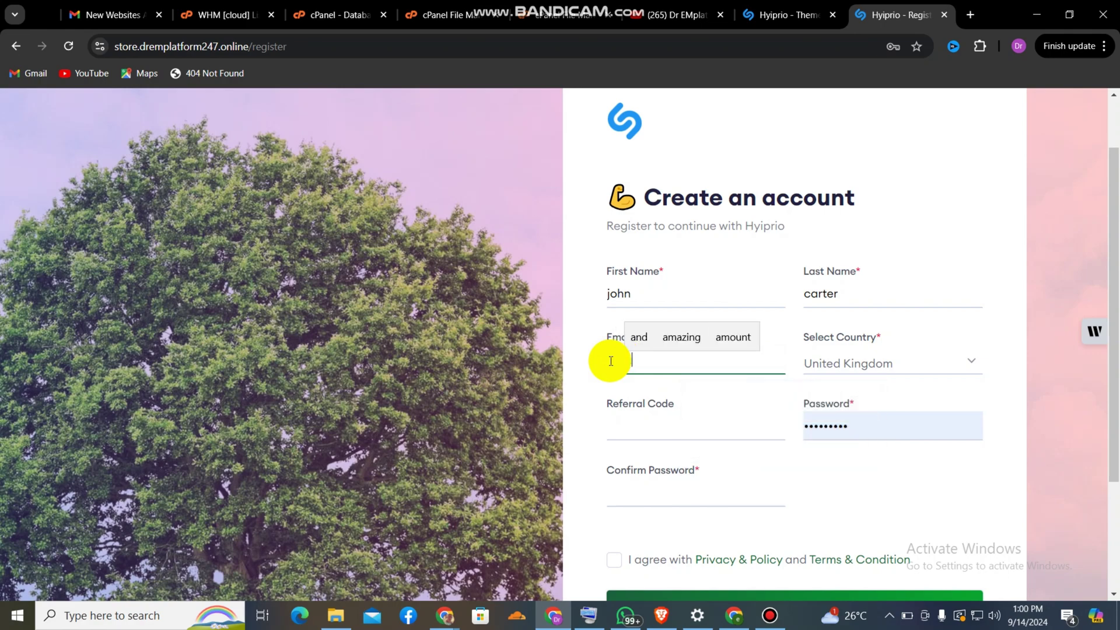
text(a)
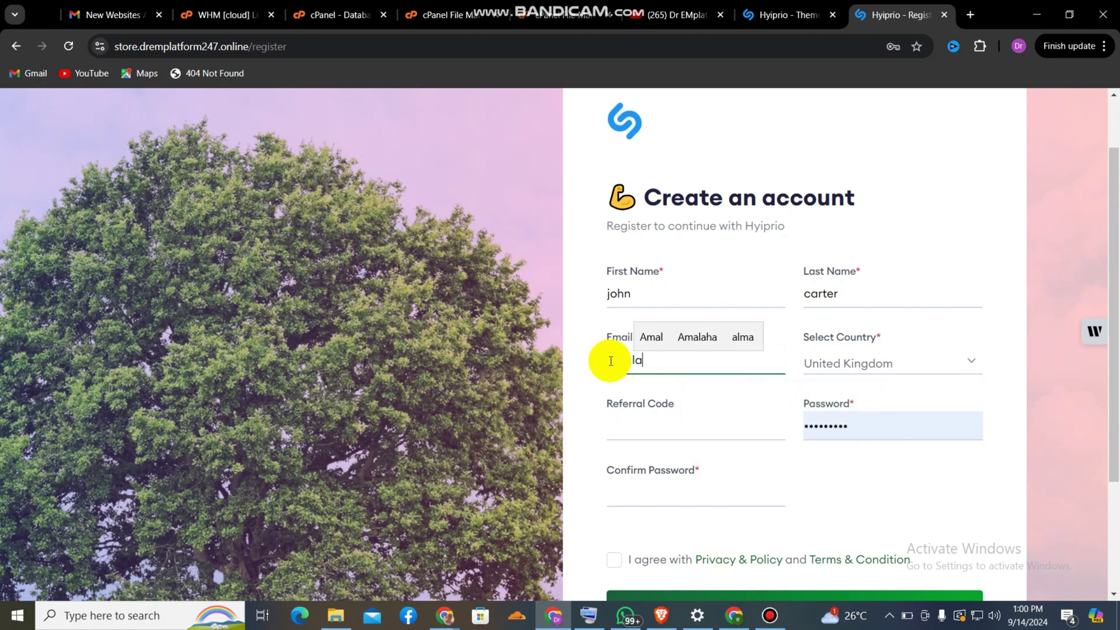
text(ha)
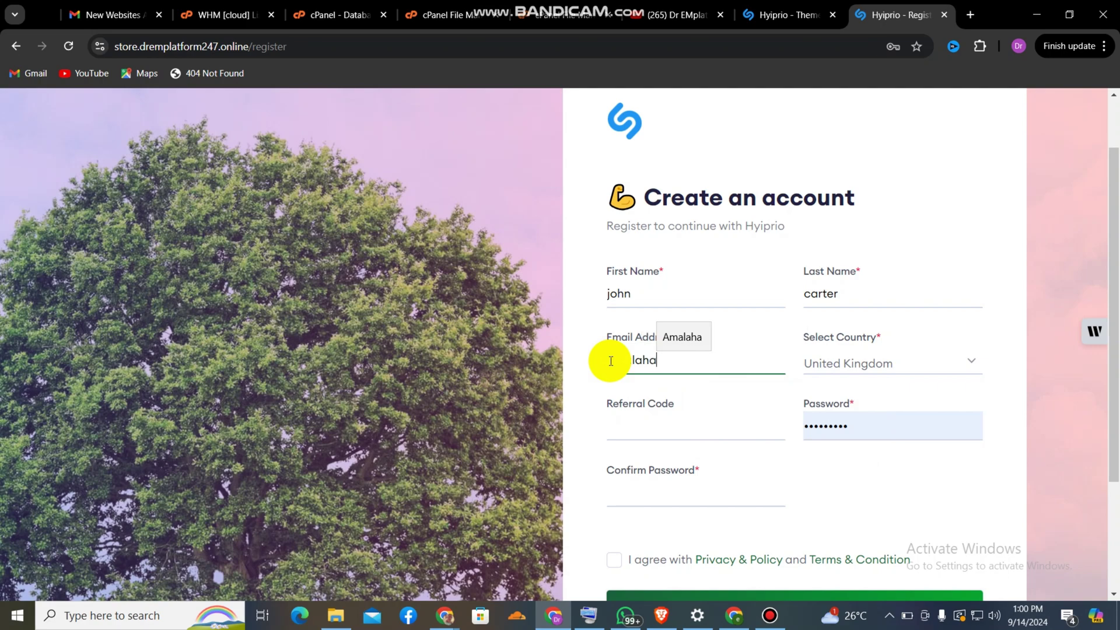
key(BackSpace)
key(BackSpace)
click(611, 361)
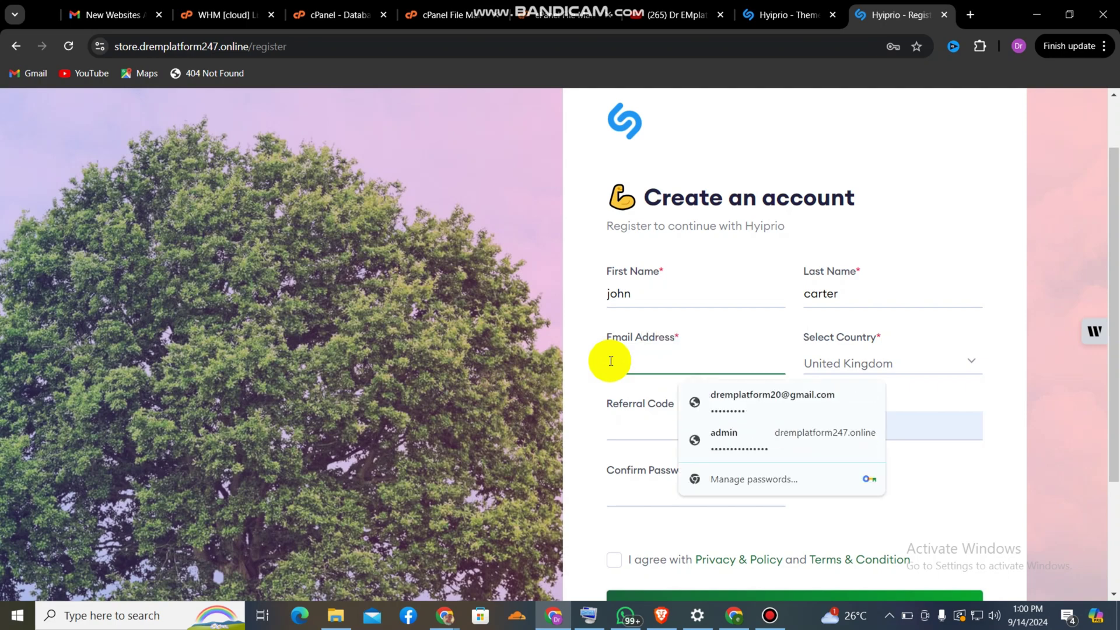
key(Escape)
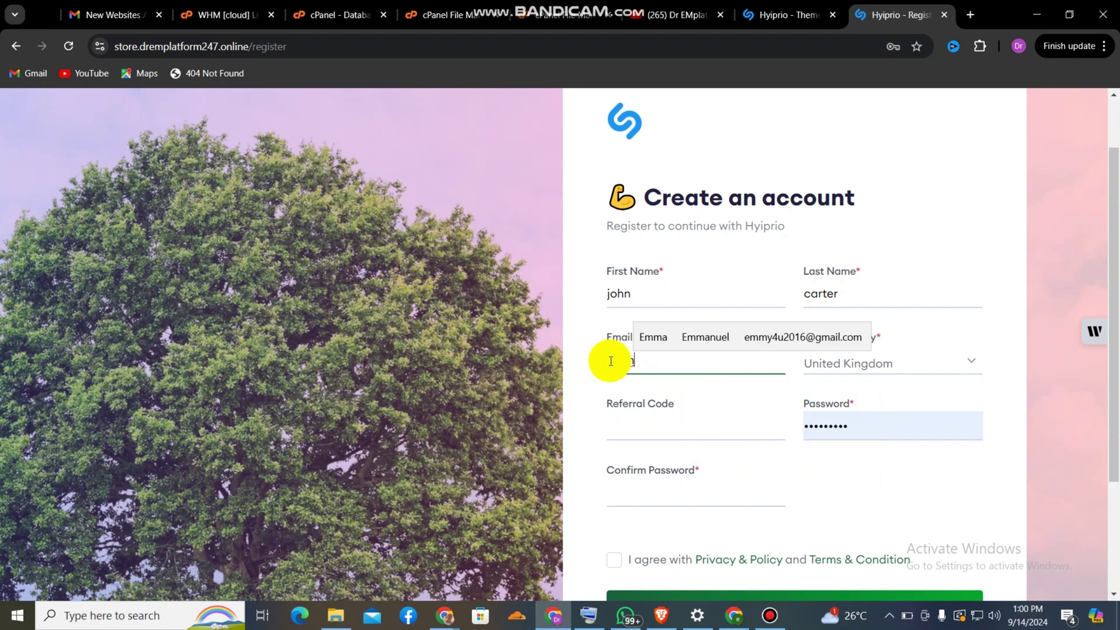
text(emm)
click(767, 342)
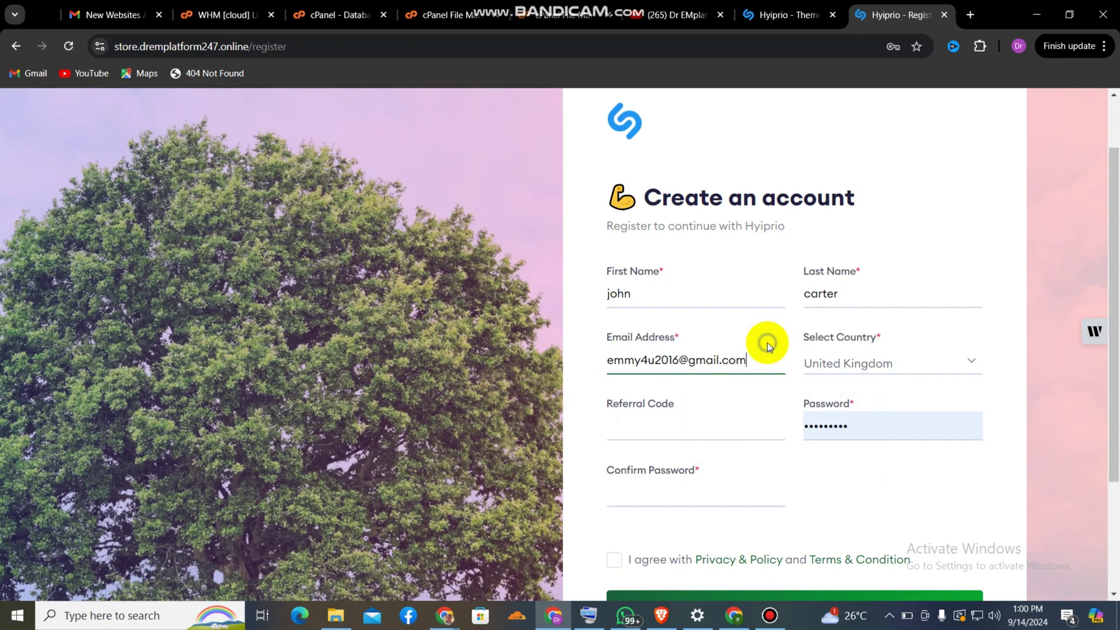
Choose Albania as the country, confirm the password, and create the account.
click(825, 363)
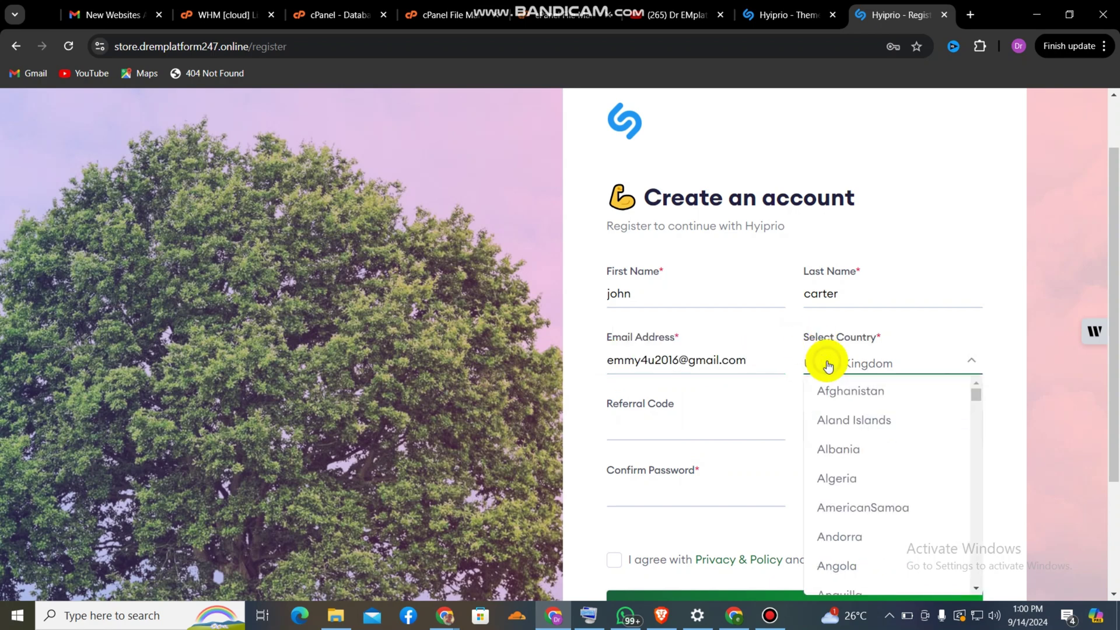
click(834, 450)
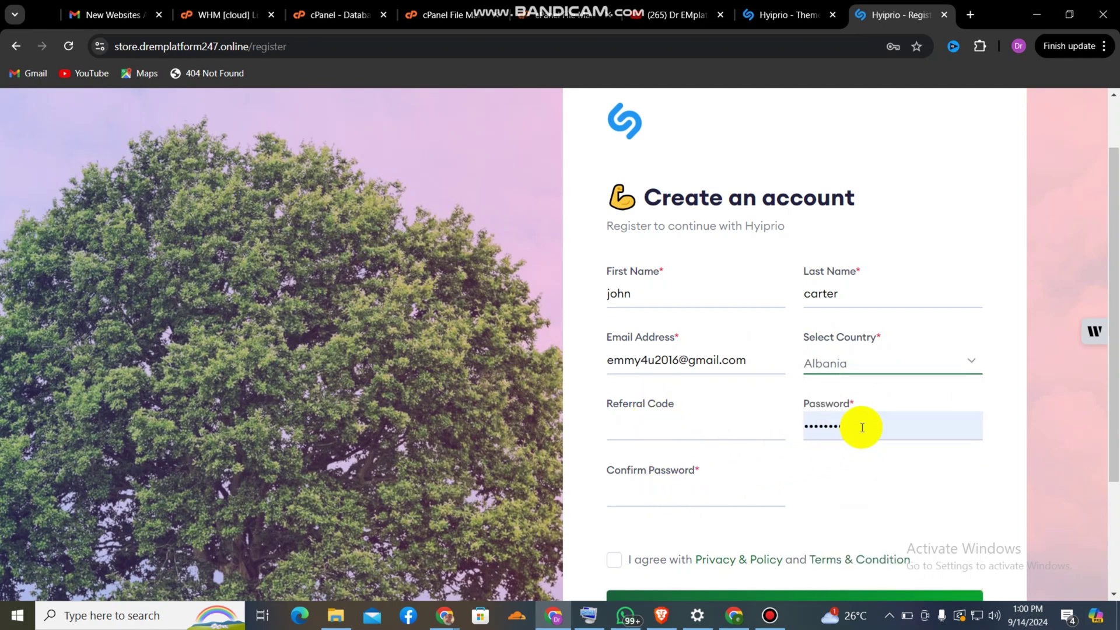
click(661, 499)
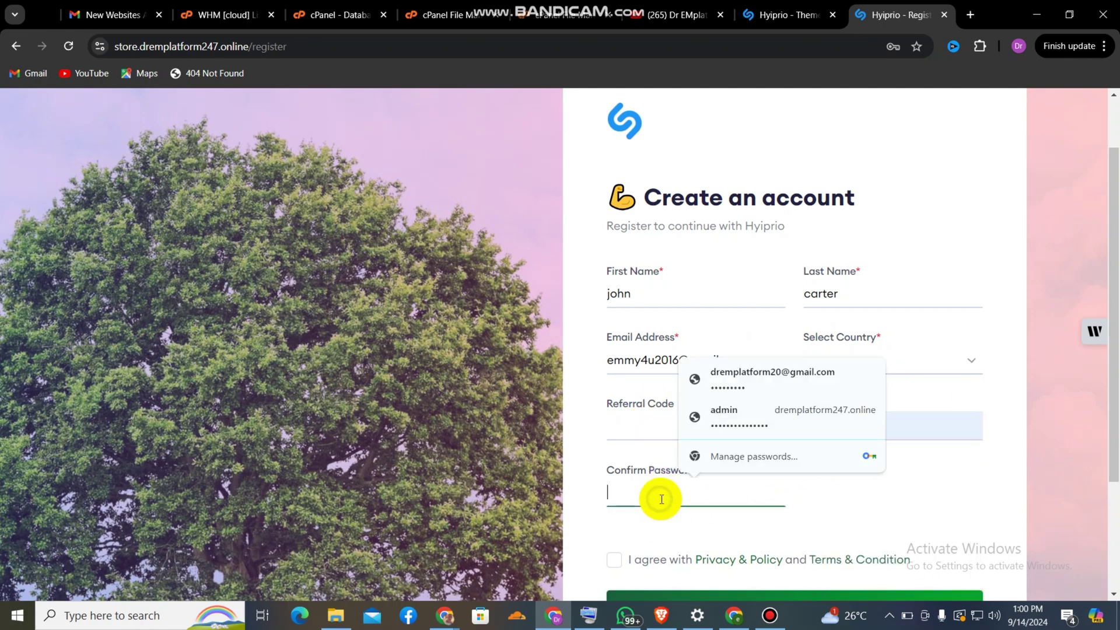
text(••)
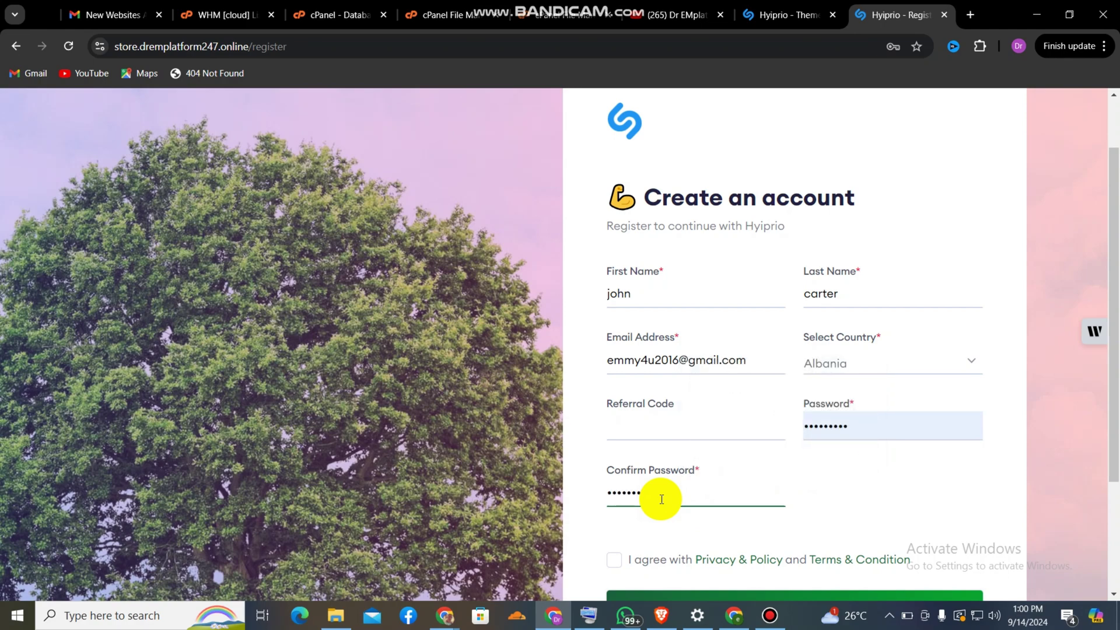
scroll(913, 496, up, 1)
scroll(933, 505, down, 3)
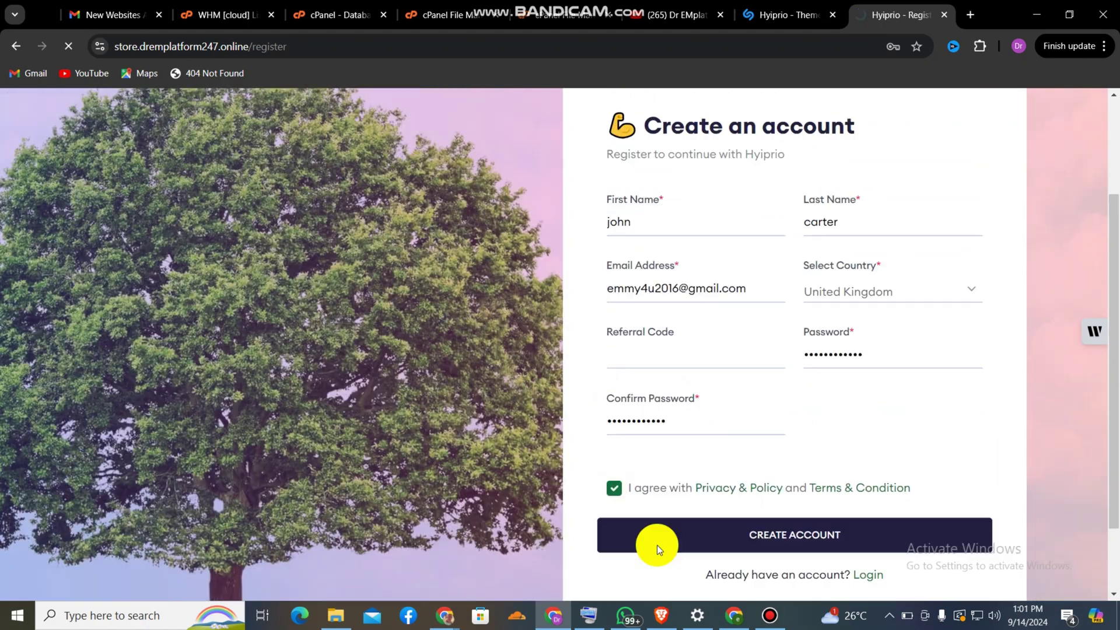
click(657, 545)
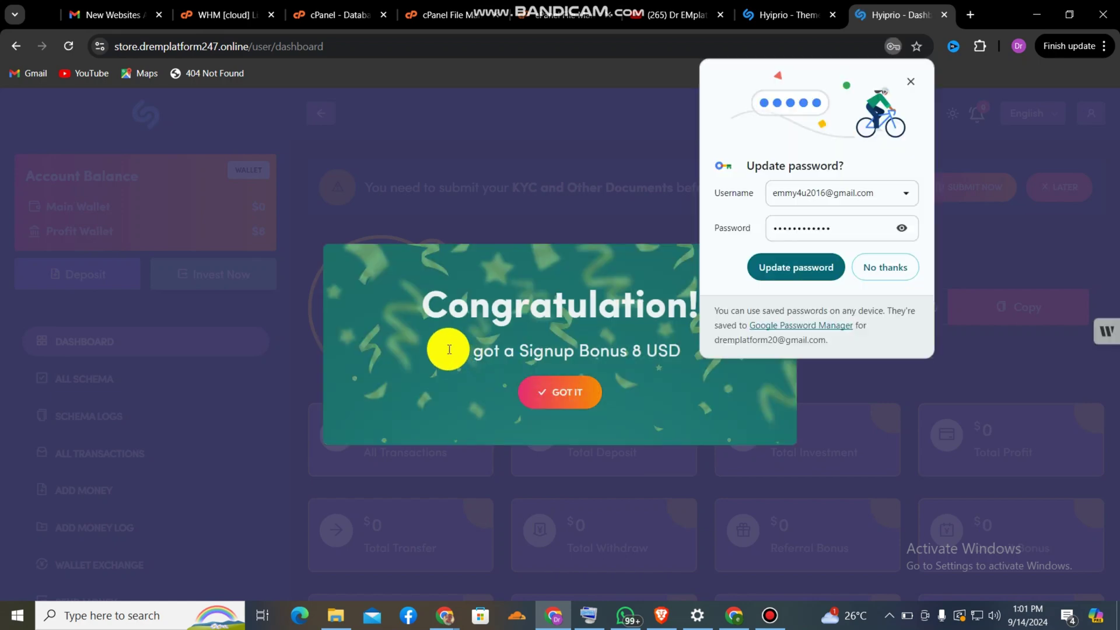
Save the updated password in Chrome, dismiss the 8 USD signup-bonus message, and view recent transactions.
drag(449, 350, 666, 352)
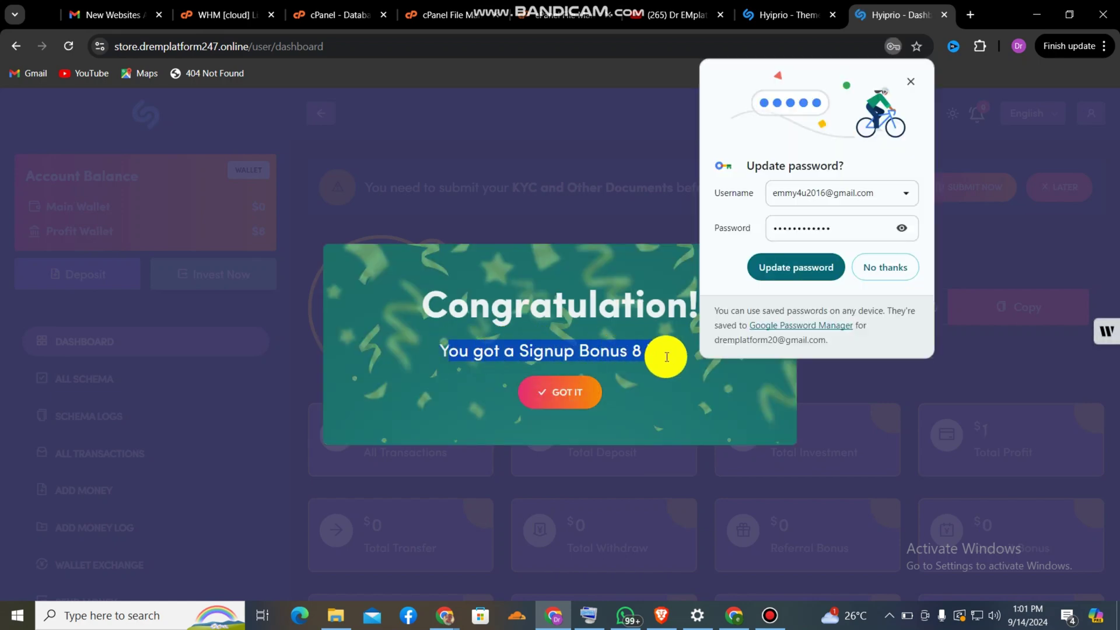
click(652, 403)
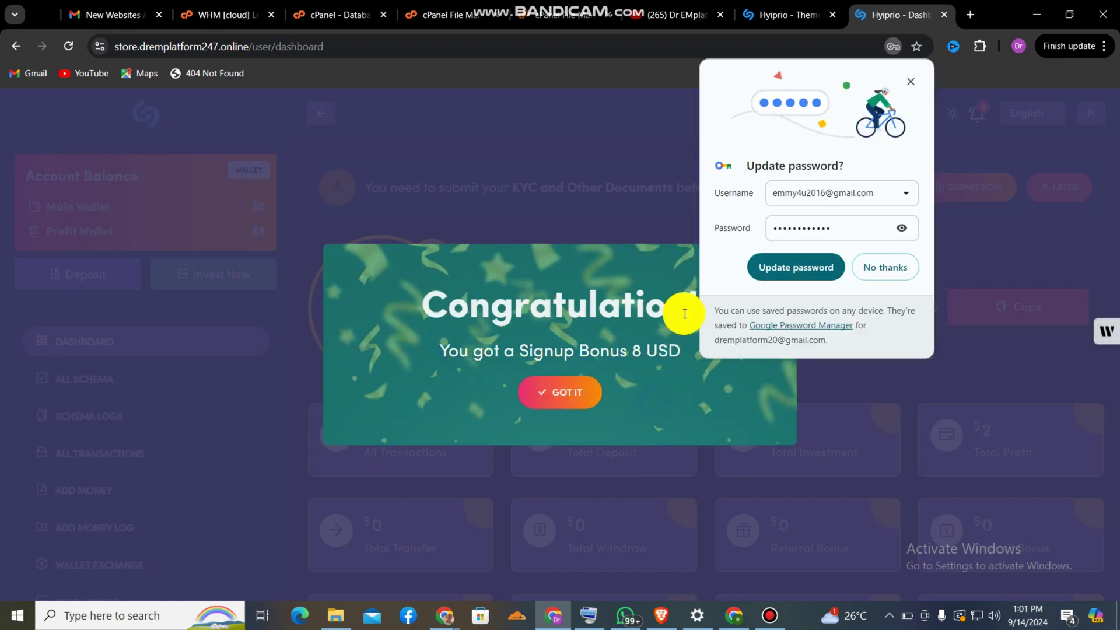
click(799, 271)
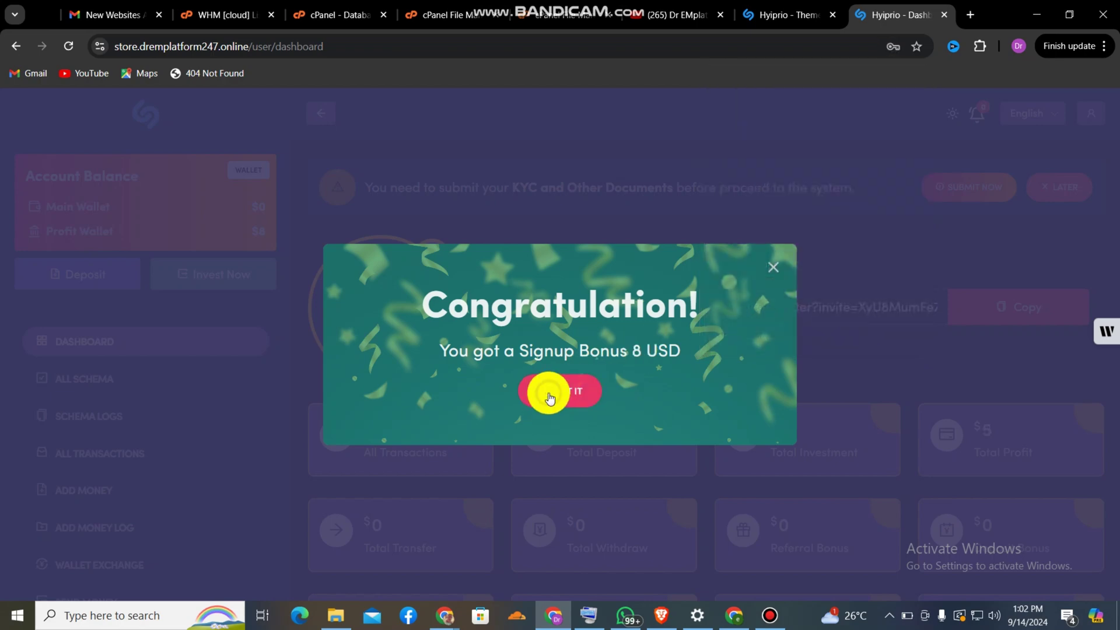
click(549, 397)
scroll(528, 355, down, 6)
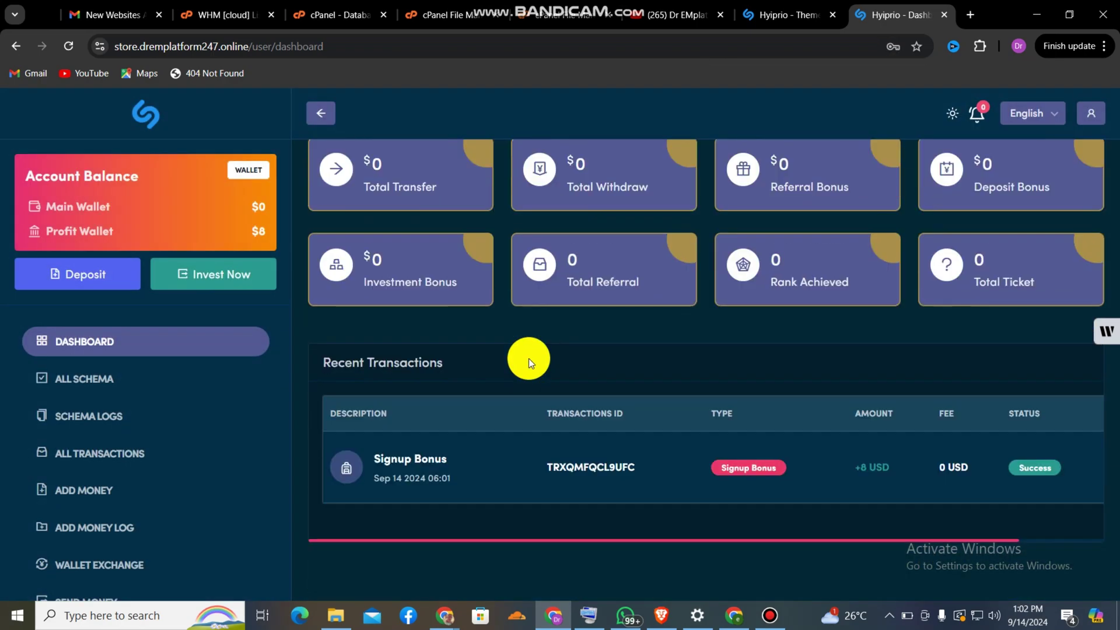
scroll(223, 423, down, 3)
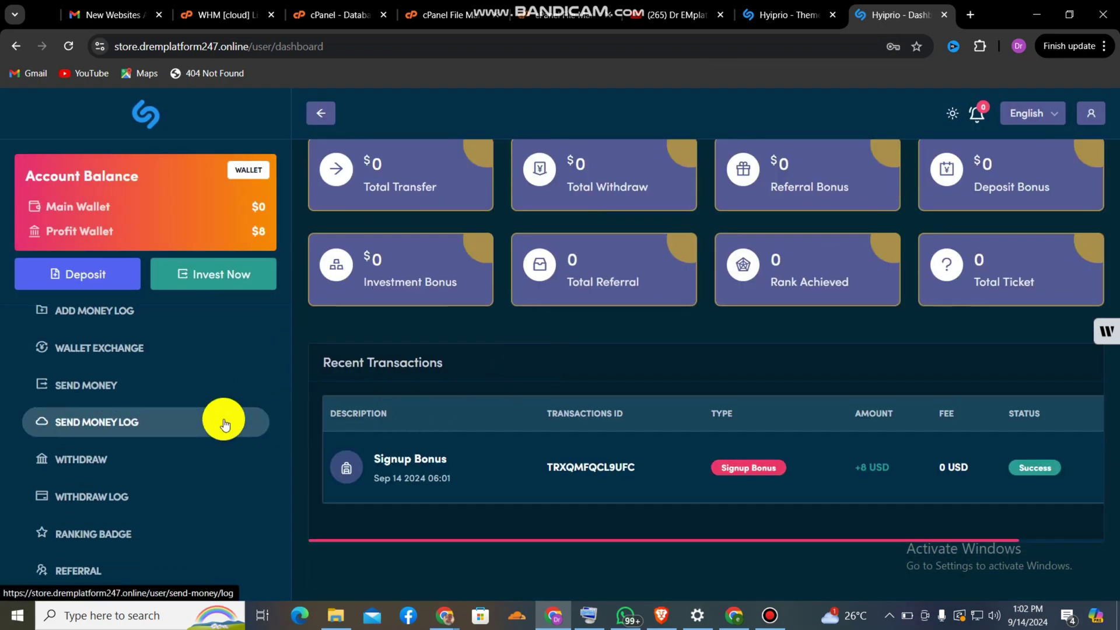
scroll(223, 423, up, 3)
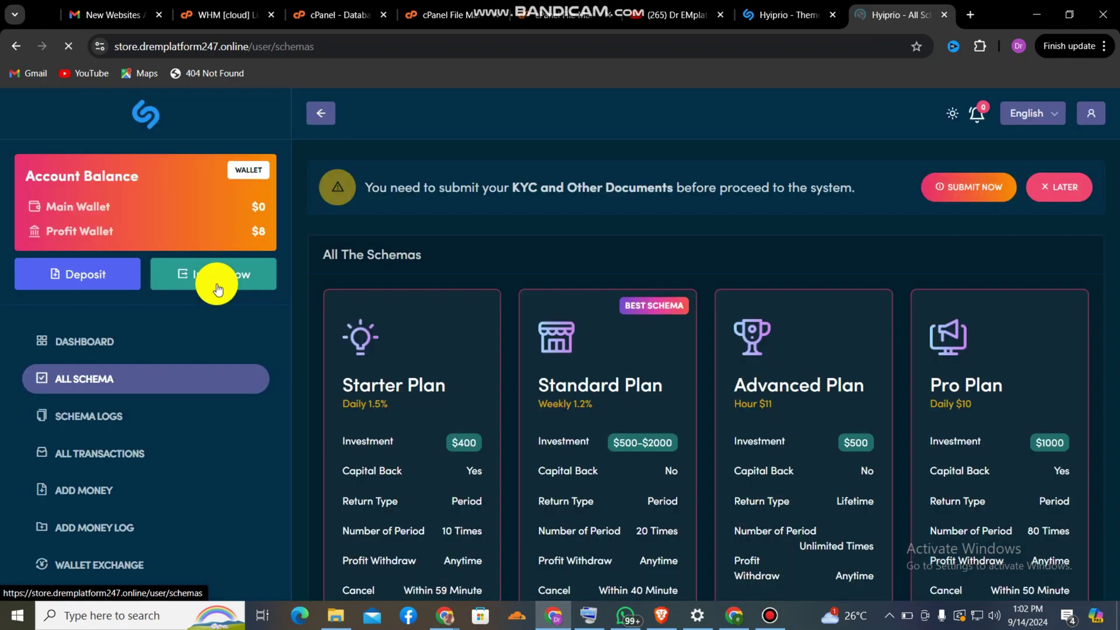
Review a Standard Plan investment, then go to the KYC submission page.
scroll(611, 341, down, 3)
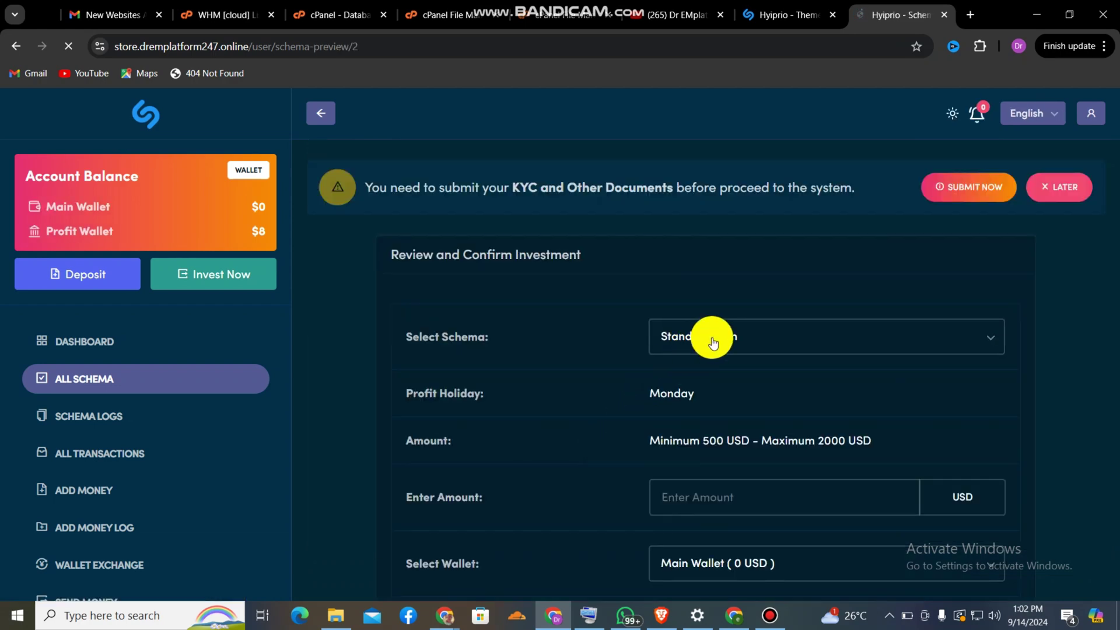
click(713, 344)
click(731, 394)
scroll(731, 397, down, 5)
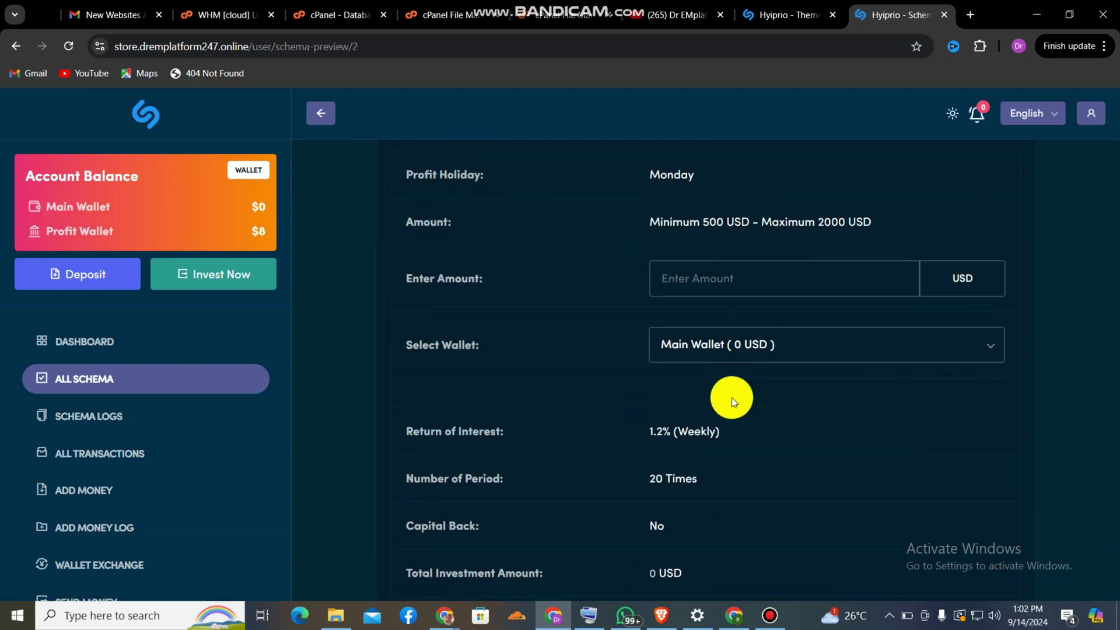
scroll(732, 398, up, 5)
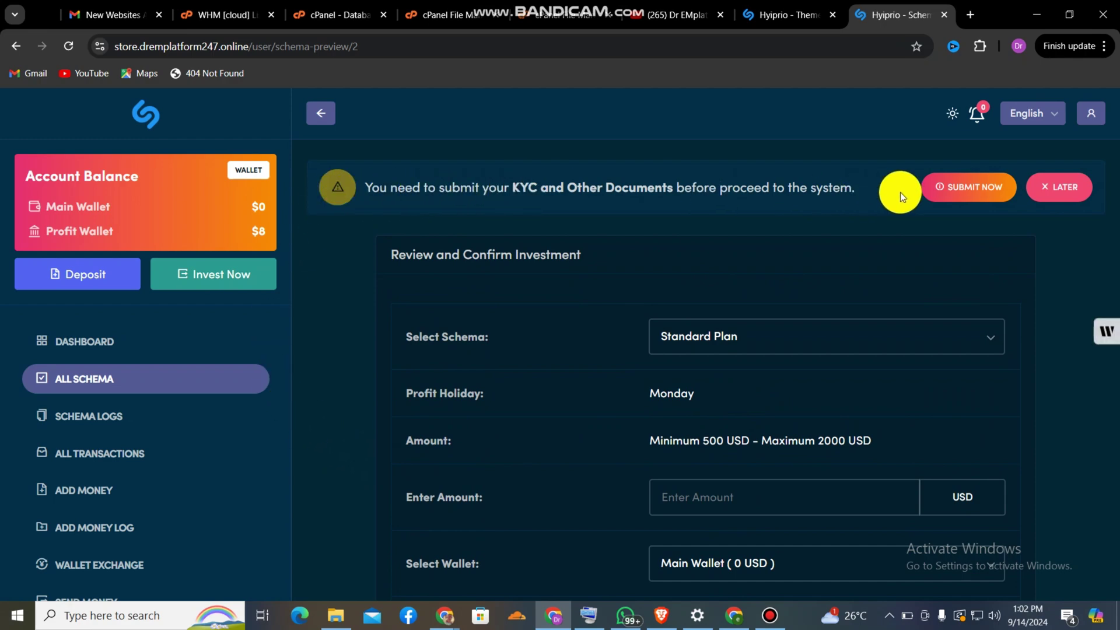
click(932, 193)
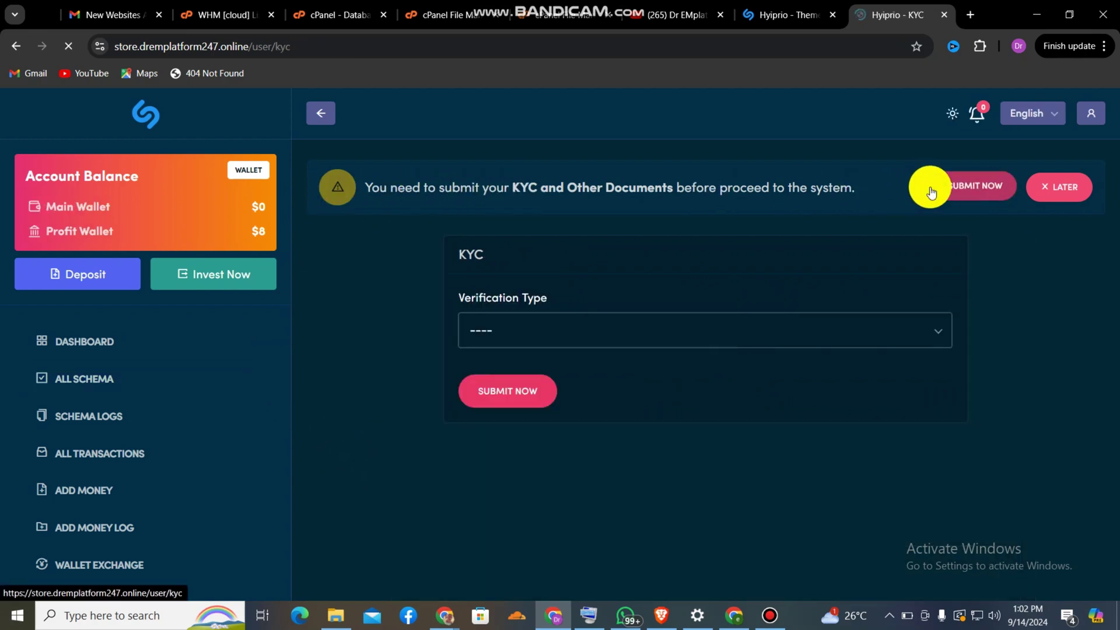
Submit KYC with no verification type, triggering the kyc id required error, then return to the admin tab.
click(585, 331)
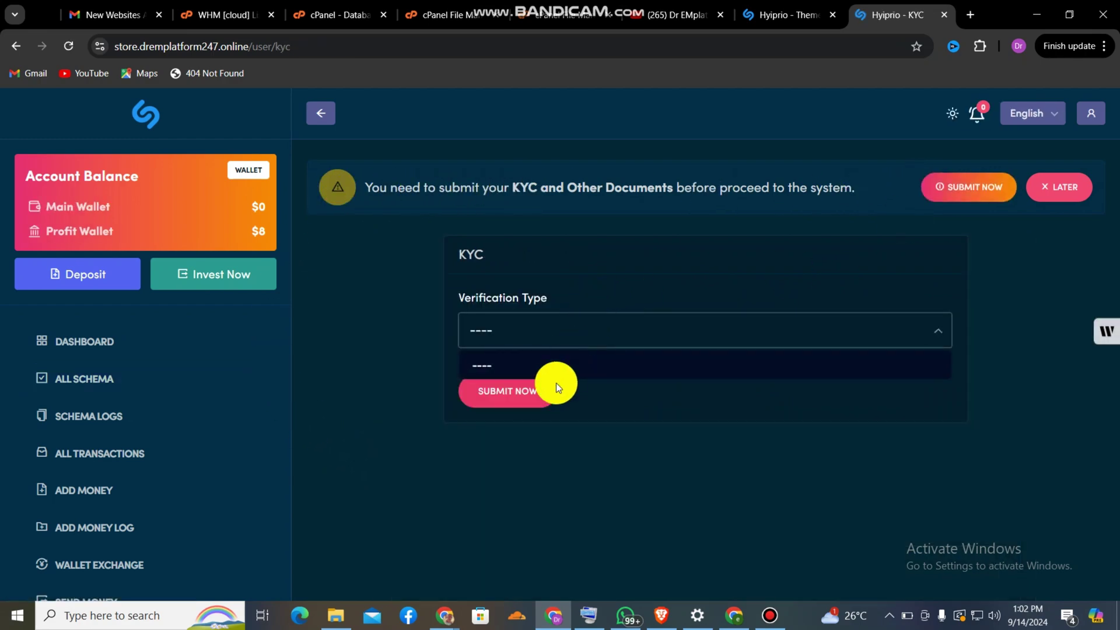
click(515, 394)
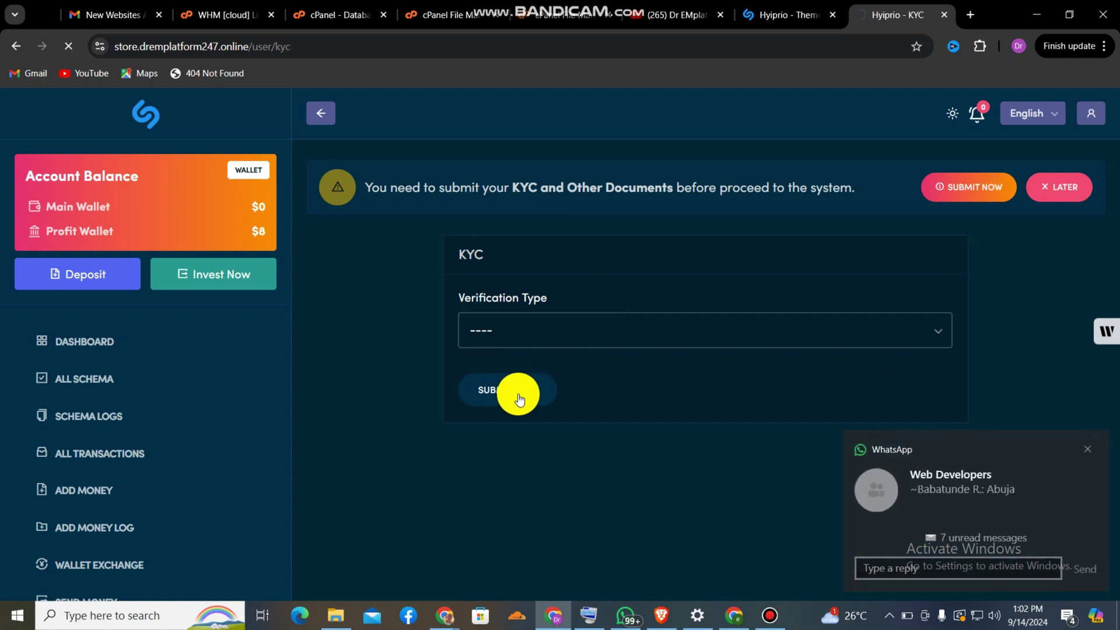
click(633, 330)
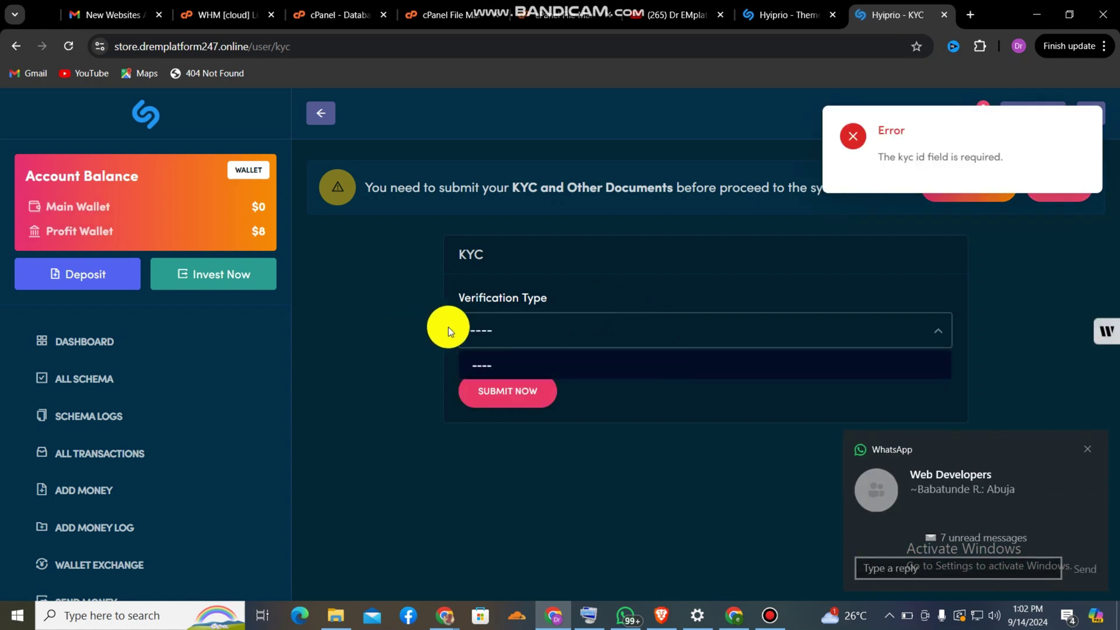
click(517, 331)
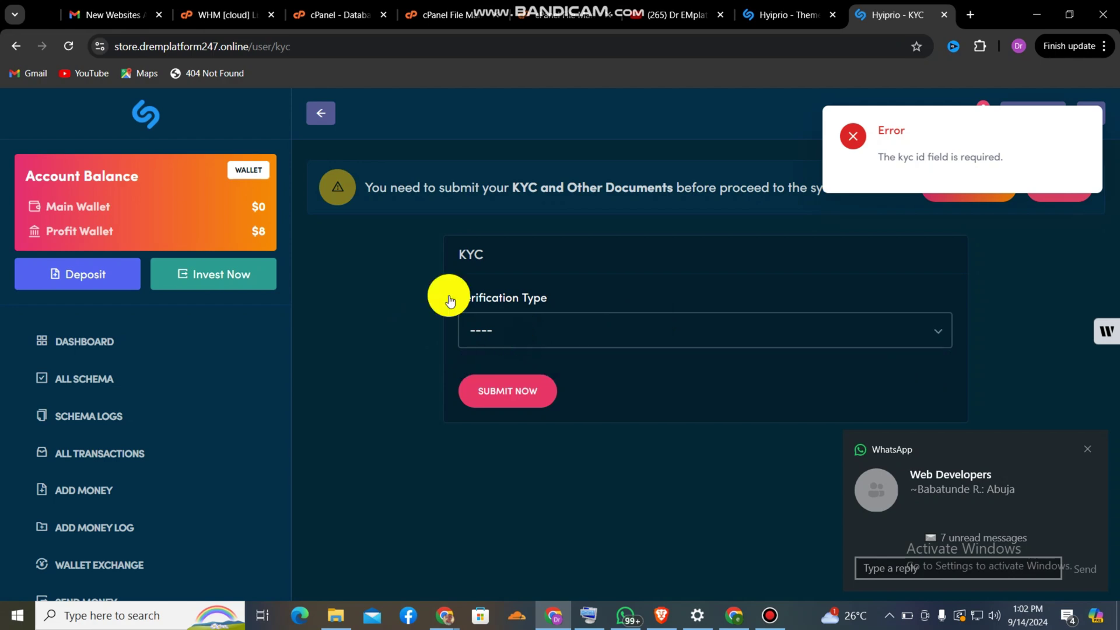
click(764, 15)
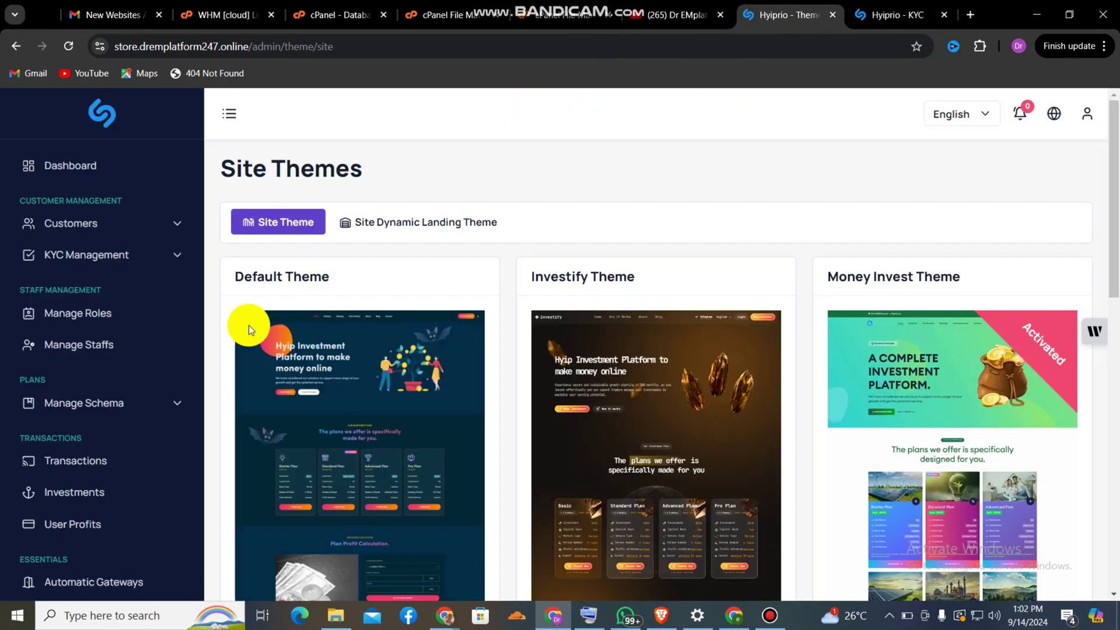
Scroll through the admin sidebar's management sections, then switch to the YouTube channel tab.
scroll(98, 390, down, 3)
scroll(98, 390, down, 3)
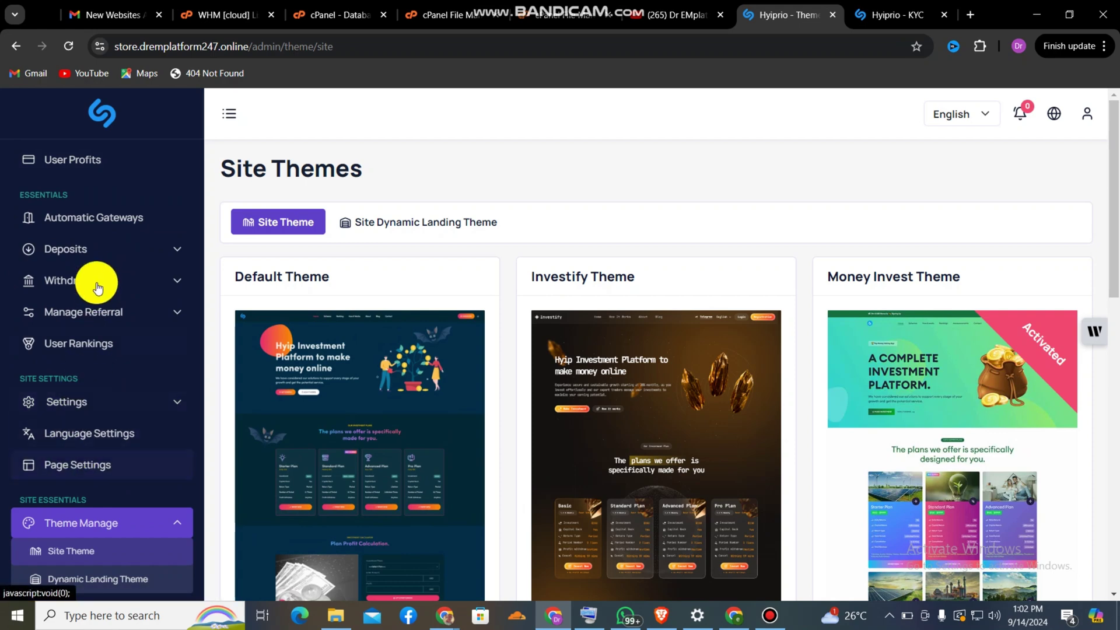
scroll(82, 462, down, 3)
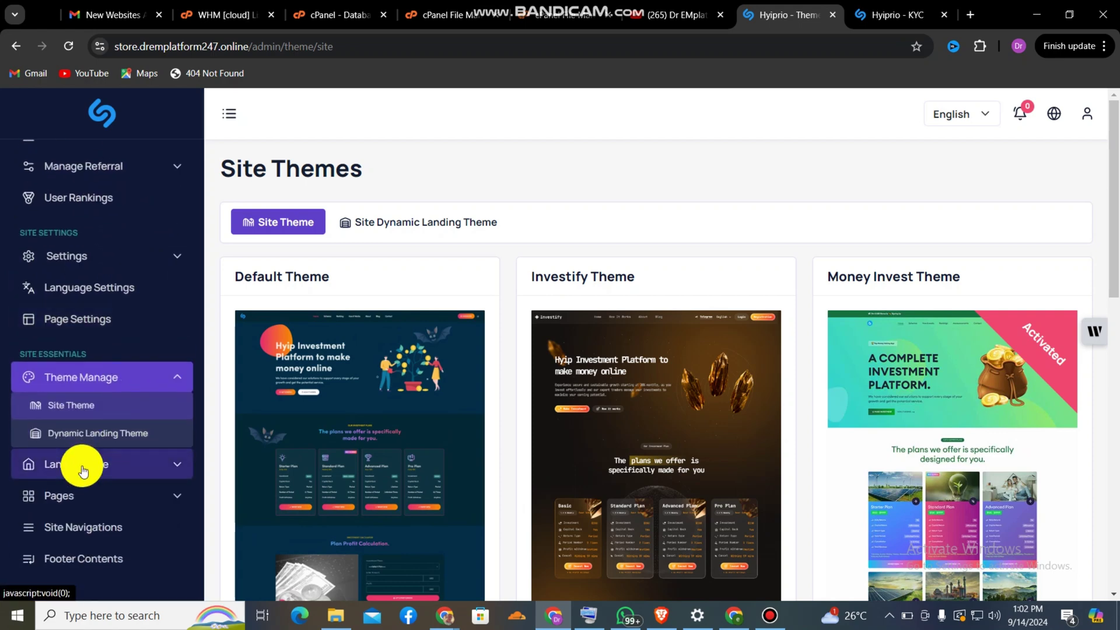
scroll(82, 466, down, 3)
scroll(83, 490, down, 3)
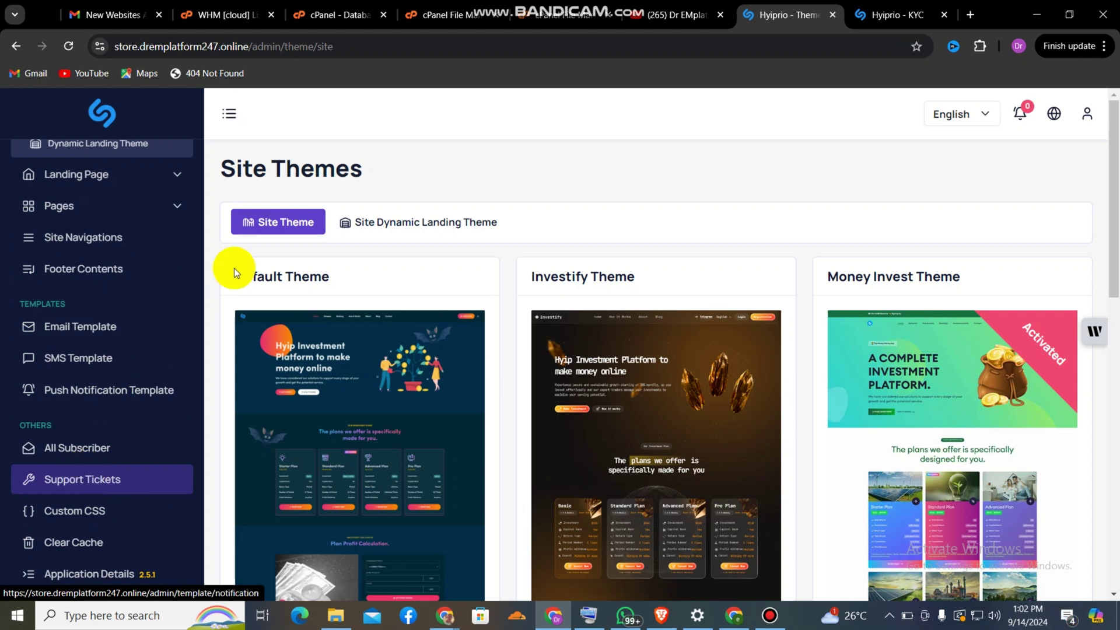
click(646, 22)
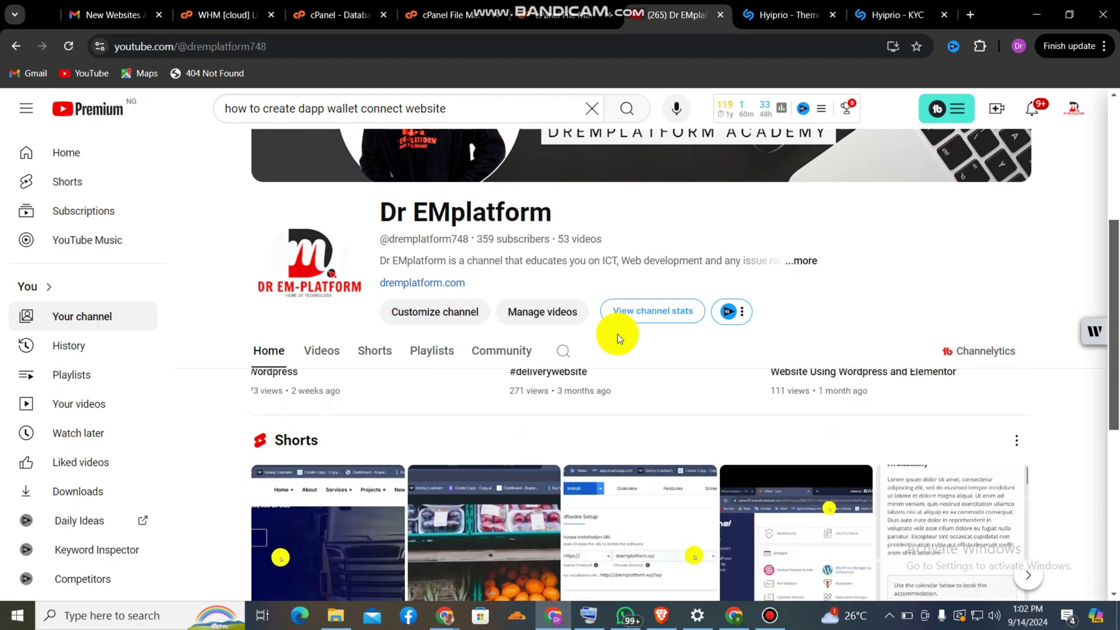
scroll(617, 334, up, 1)
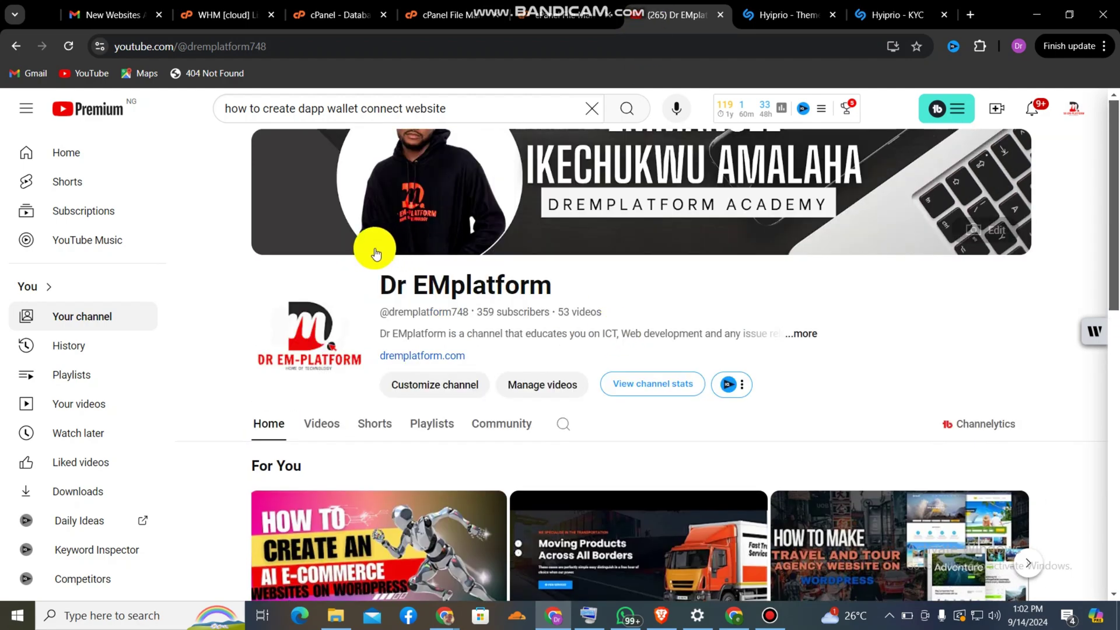
scroll(493, 359, down, 8)
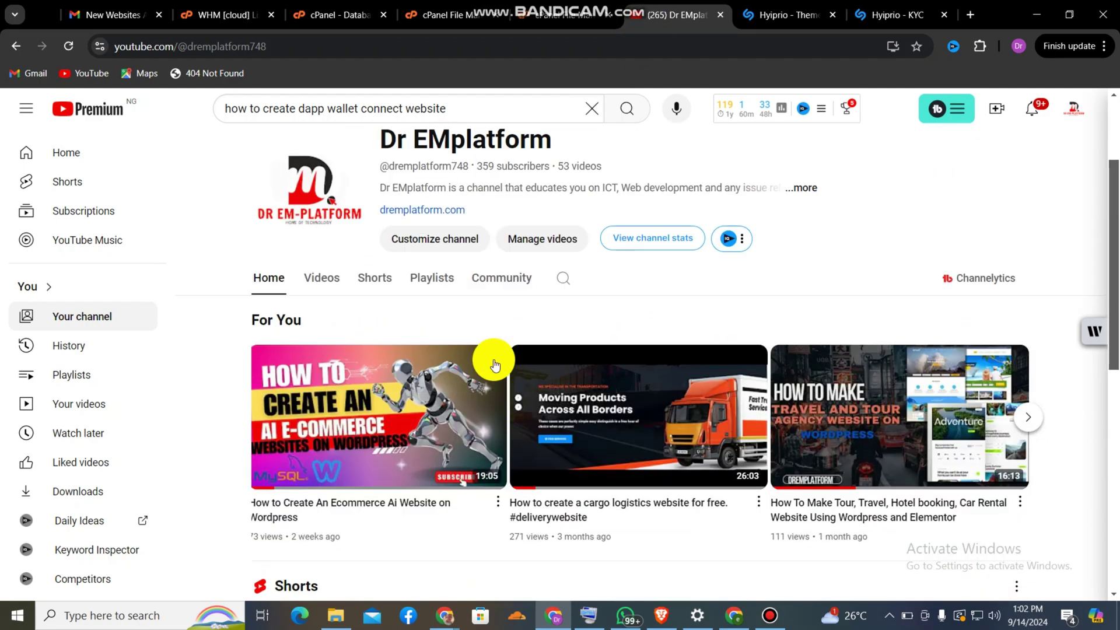